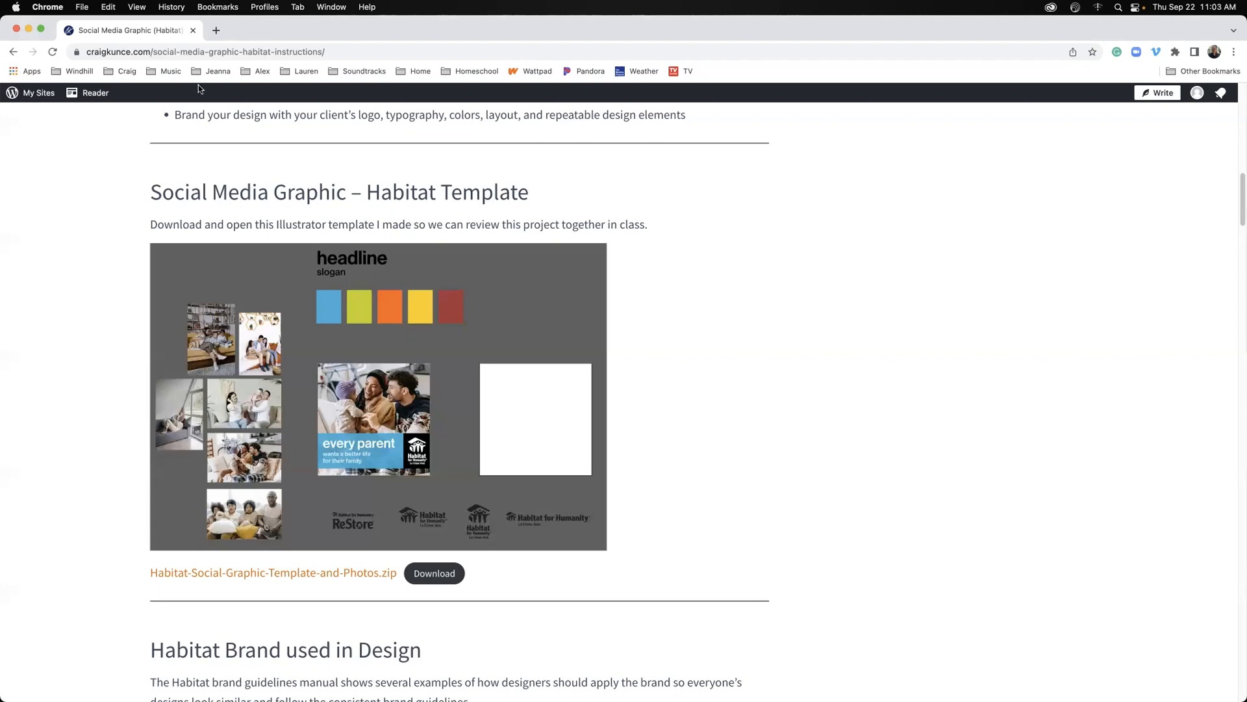
# Open the Design Fundamentals course assignments on Blackboard in a new browser tab and find the Week 3 Social Media Graphic project
pyautogui.press('super+t')
pyautogui.write('black')
pyautogui.press('Return')
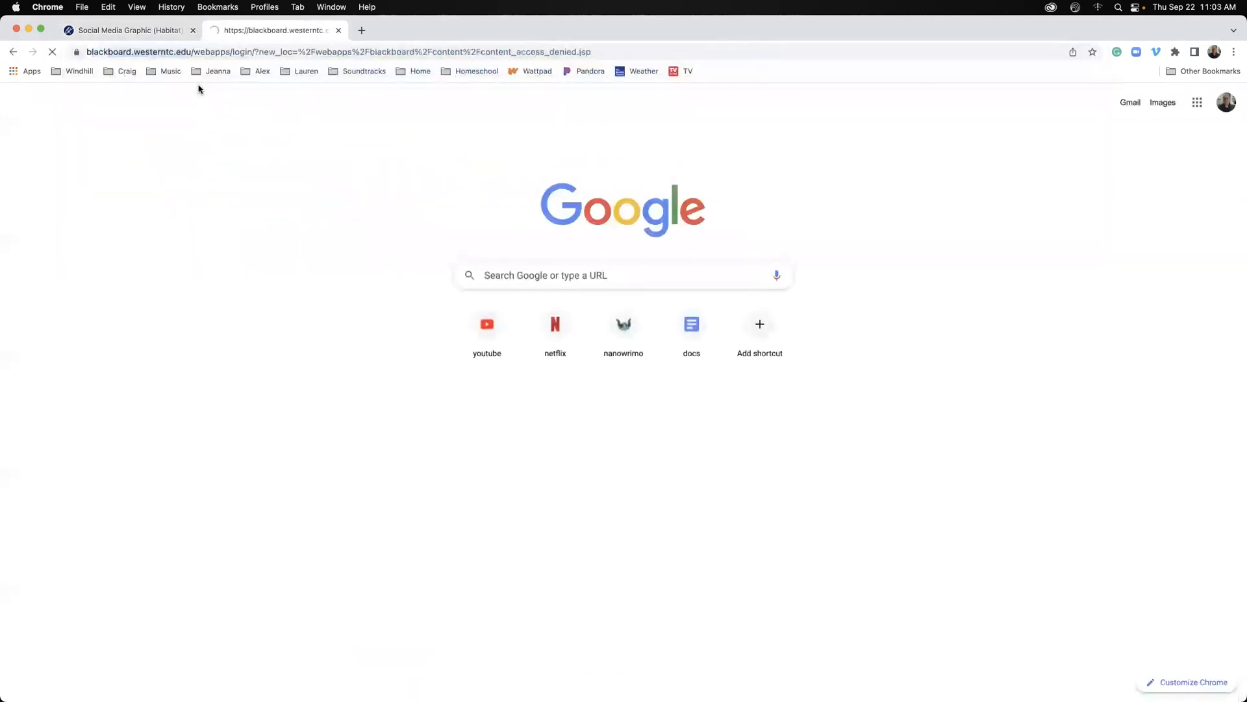
pyautogui.click(852, 321)
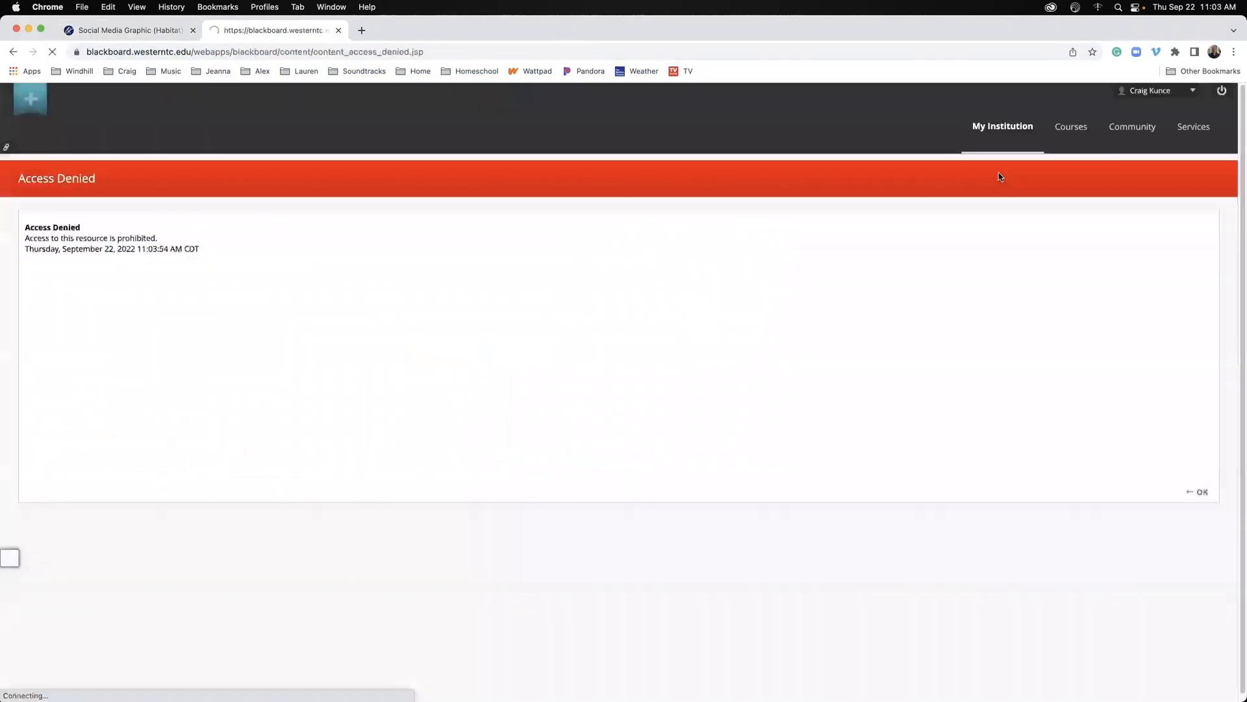
pyautogui.click(1070, 126)
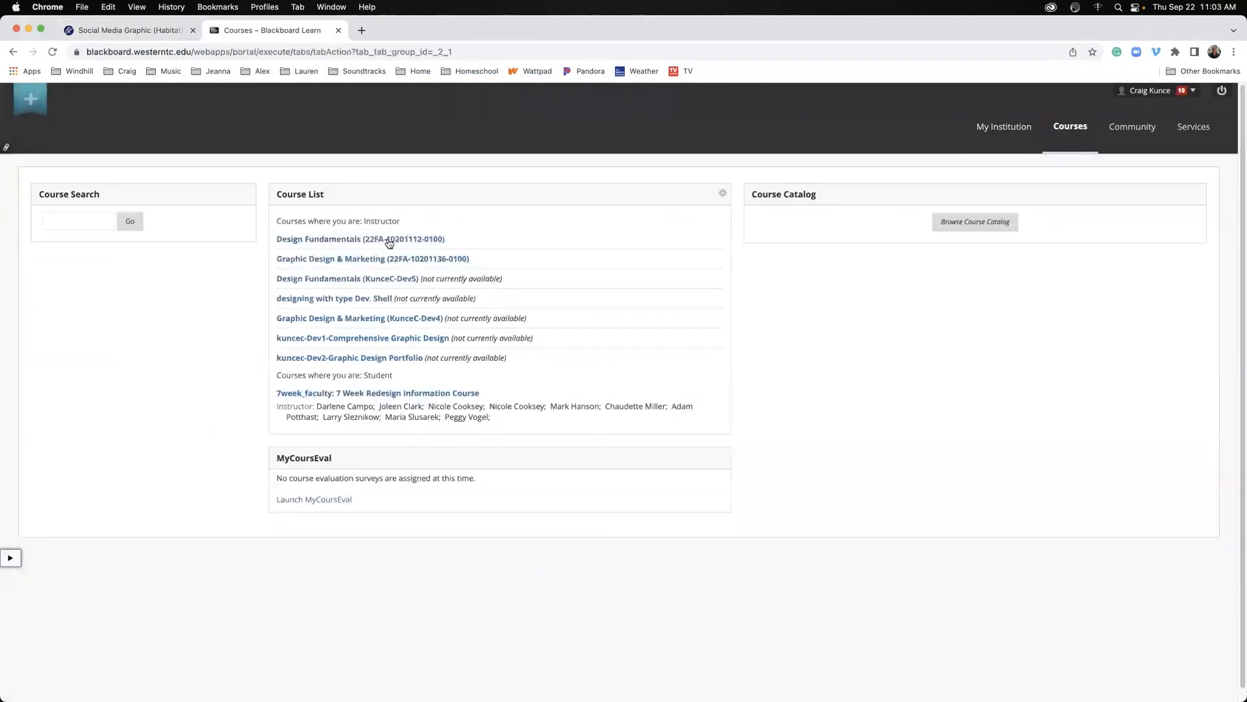
pyautogui.click(390, 242)
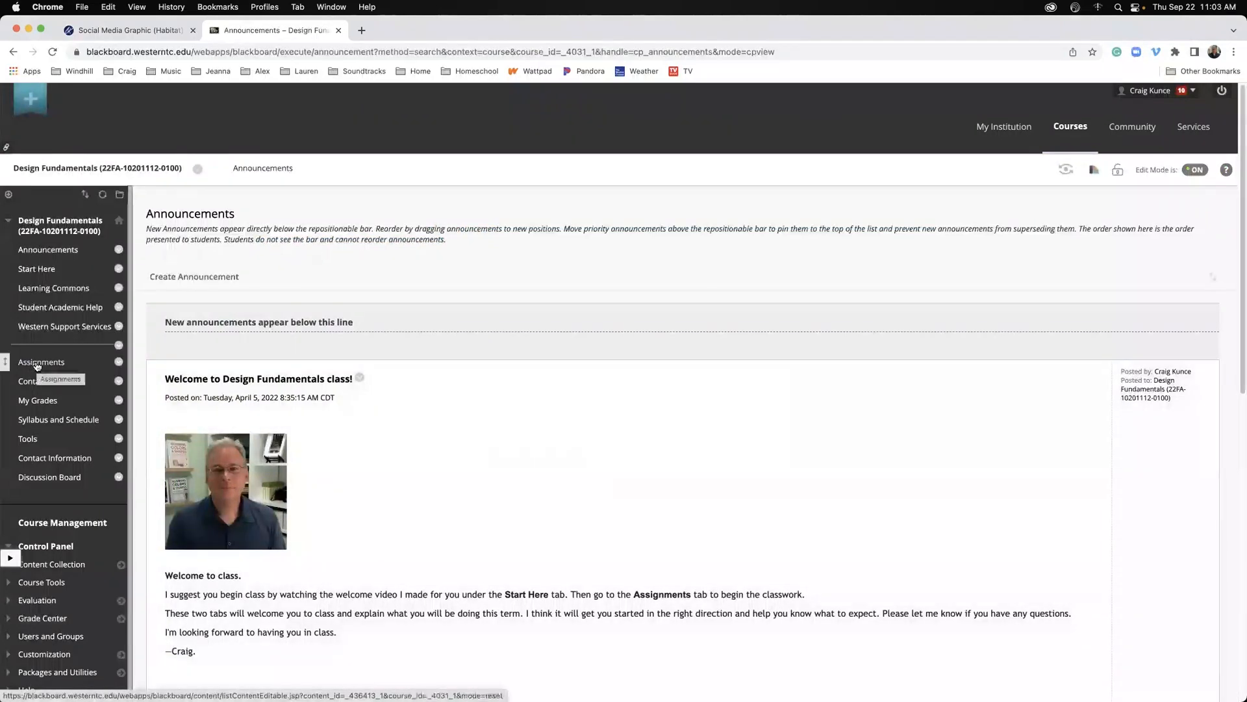
pyautogui.click(37, 362)
pyautogui.scroll(-5, 926, 437)
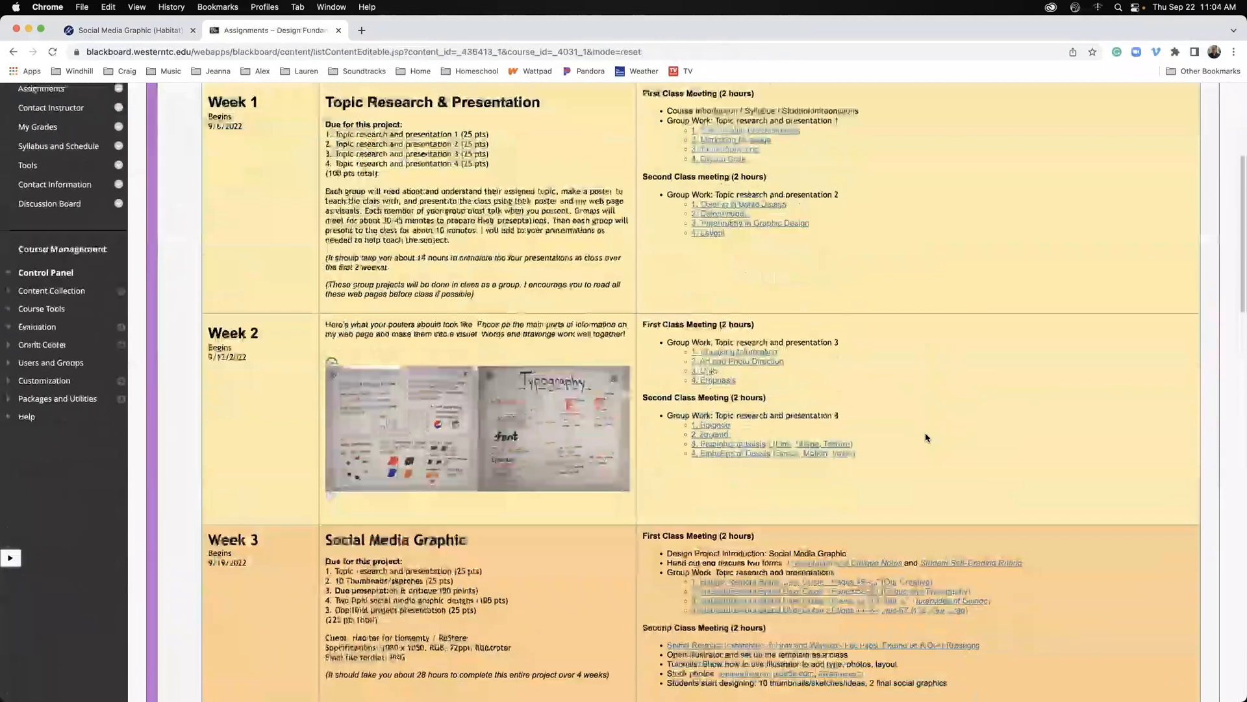
pyautogui.scroll(-4, 927, 437)
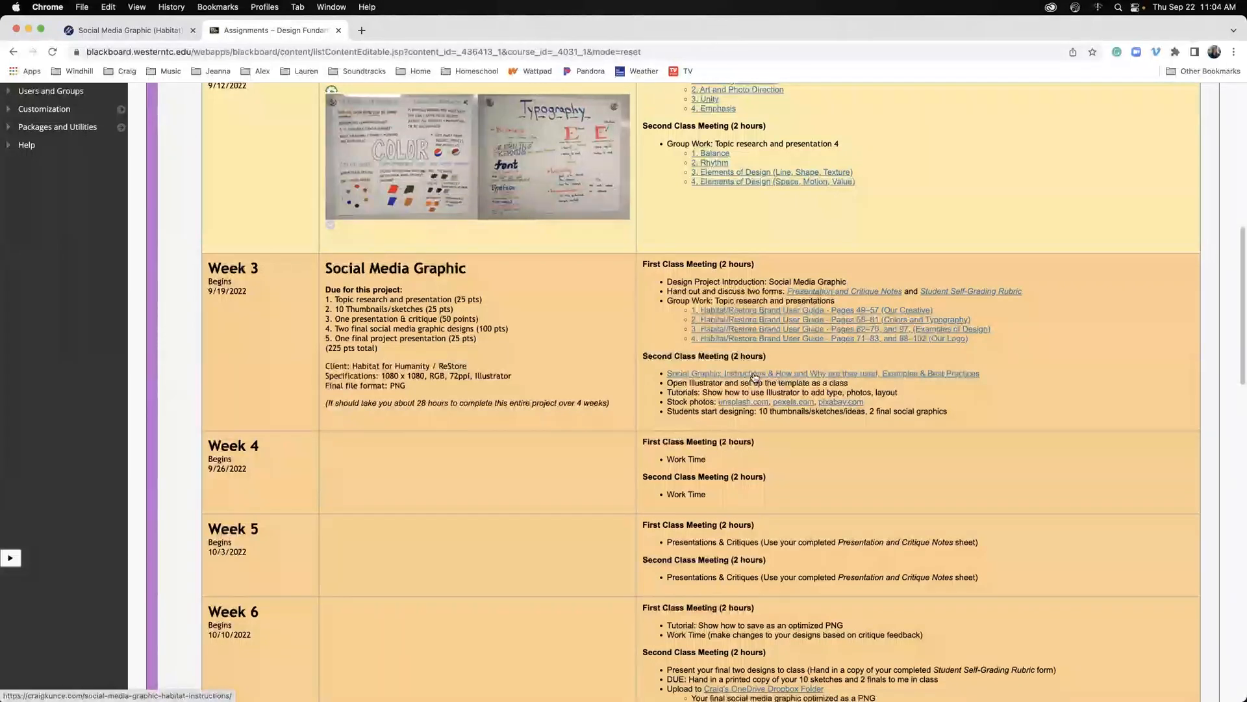
# Return to the Social Media Graphic (Habitat) instructions page and review its overview, grading checklist, design examples, template download, and logo and font downloads
pyautogui.click(110, 31)
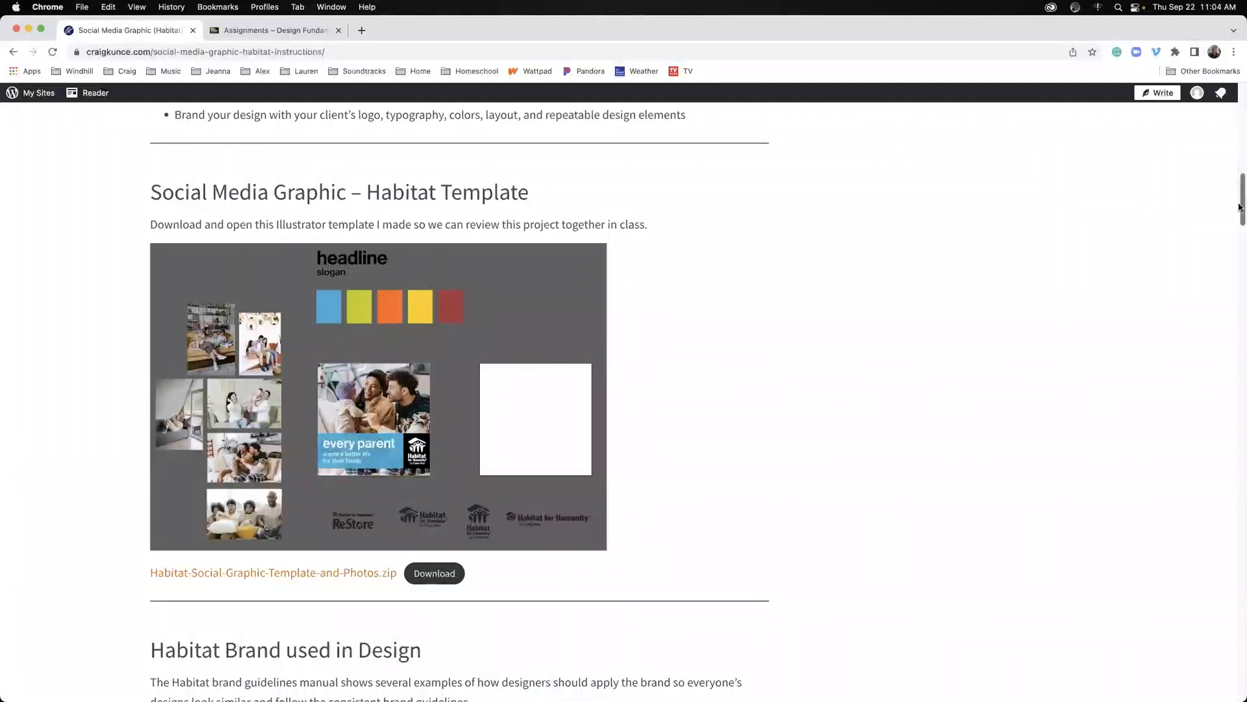
pyautogui.moveTo(1240, 207); pyautogui.dragTo(1240, 117)
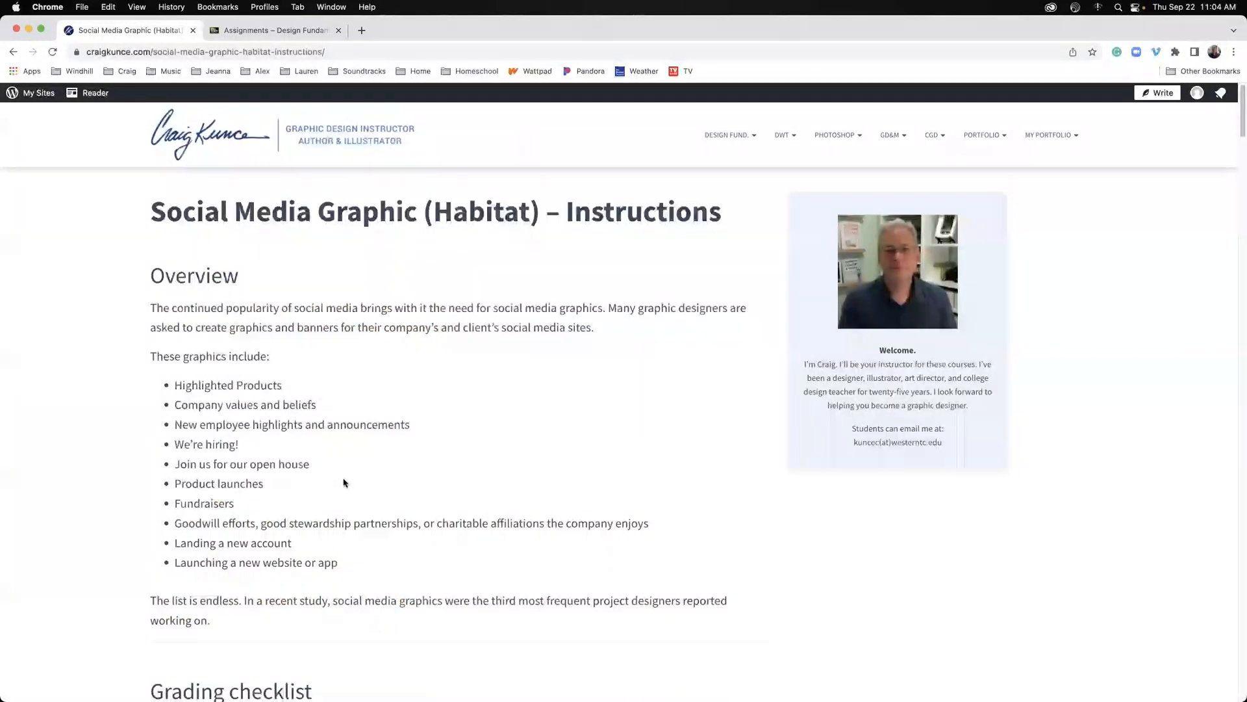
pyautogui.moveTo(1239, 112); pyautogui.dragTo(1240, 161)
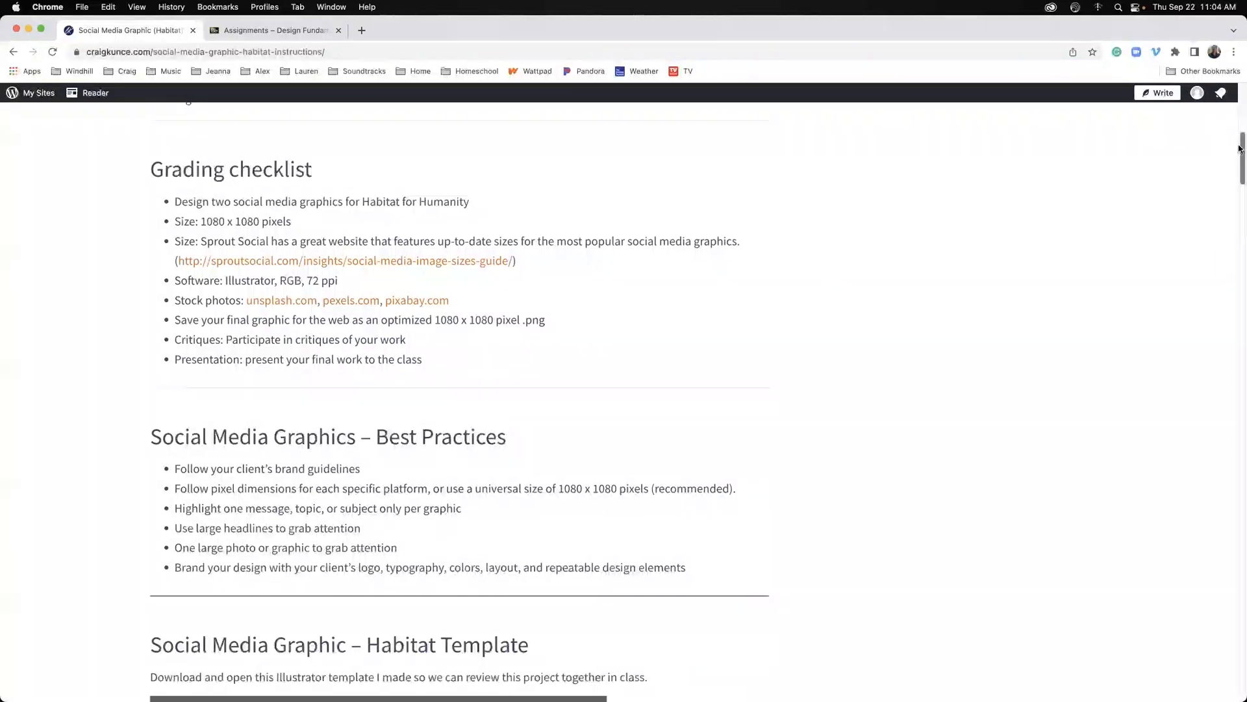
pyautogui.moveTo(1240, 148); pyautogui.dragTo(1239, 270)
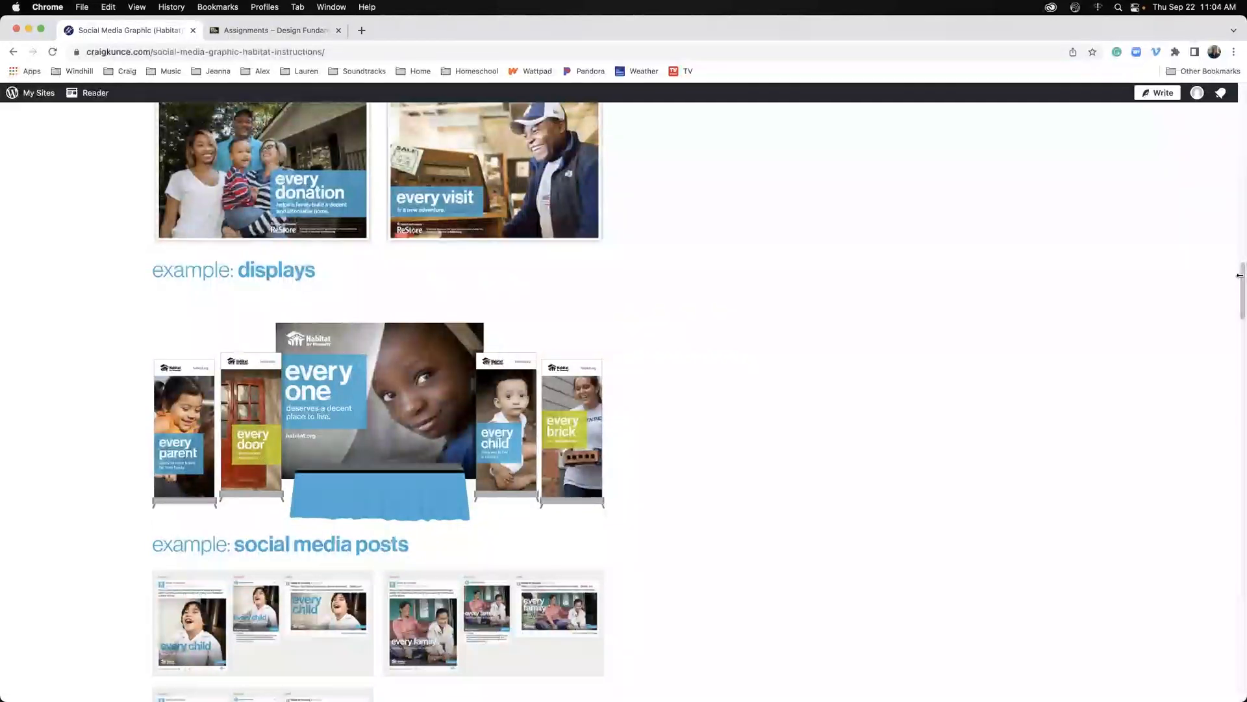
pyautogui.moveTo(1242, 270); pyautogui.dragTo(1216, 189)
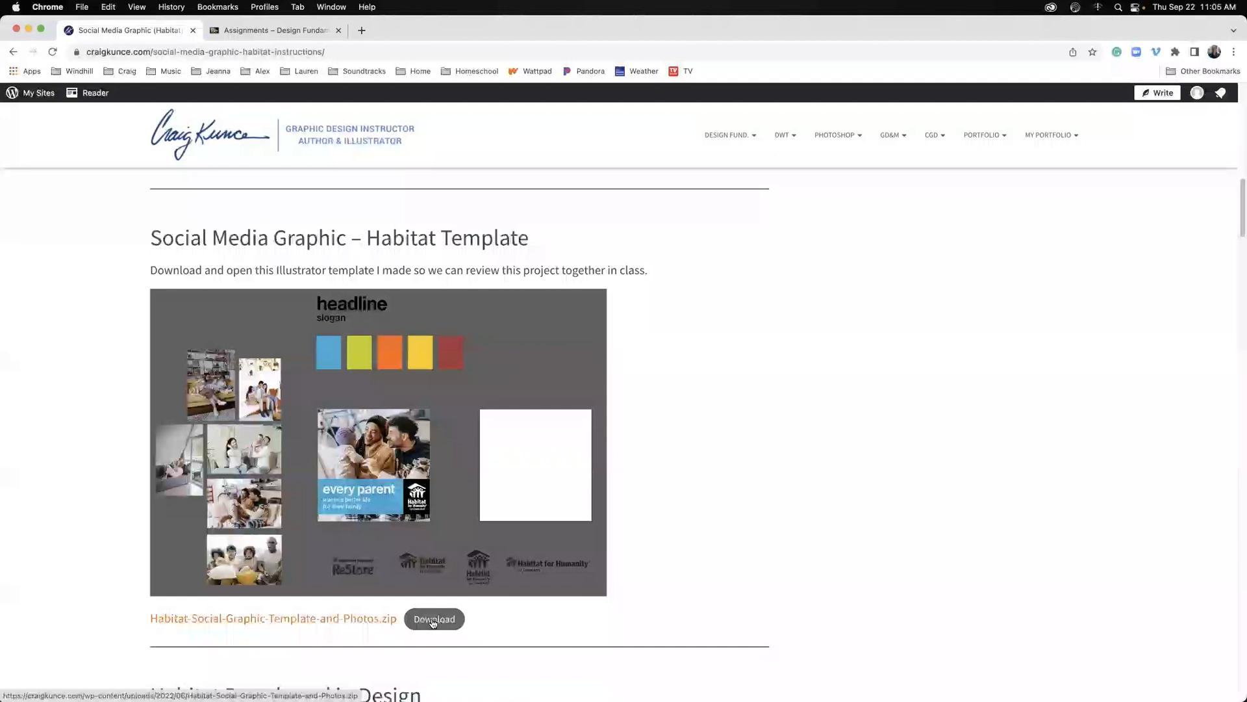
pyautogui.moveTo(1239, 189); pyautogui.dragTo(1226, 391)
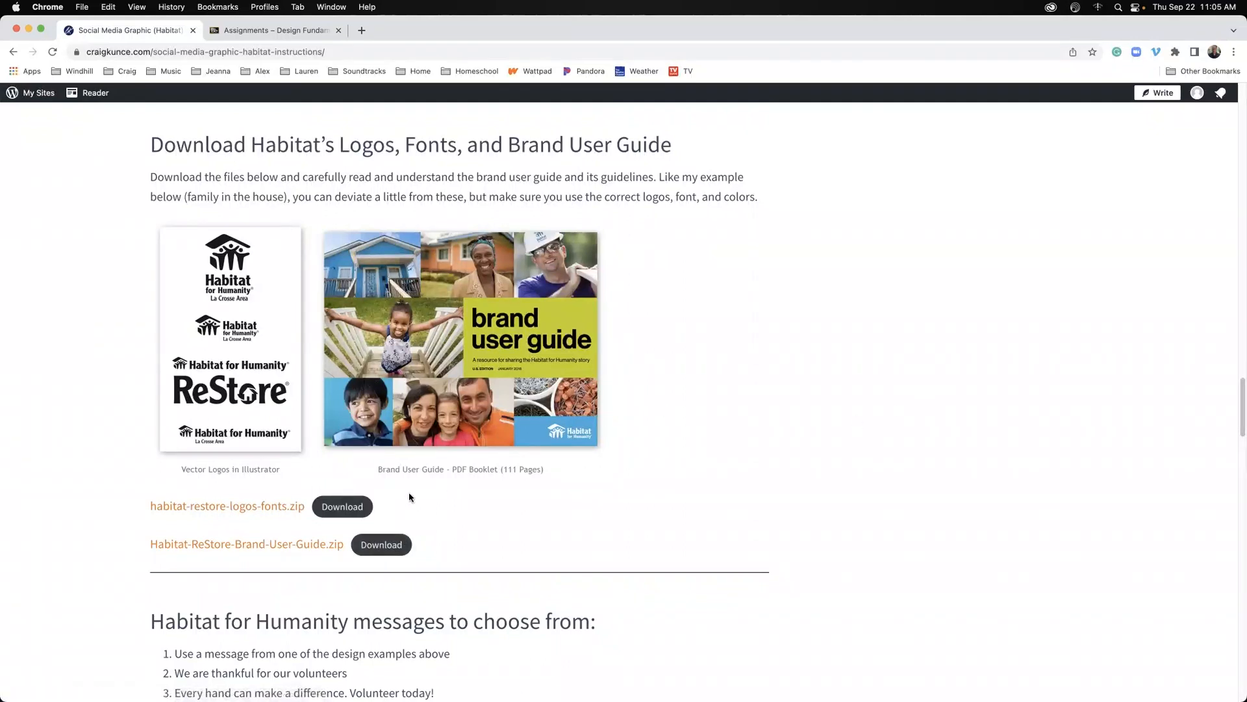
pyautogui.moveTo(1241, 411); pyautogui.dragTo(1232, 222)
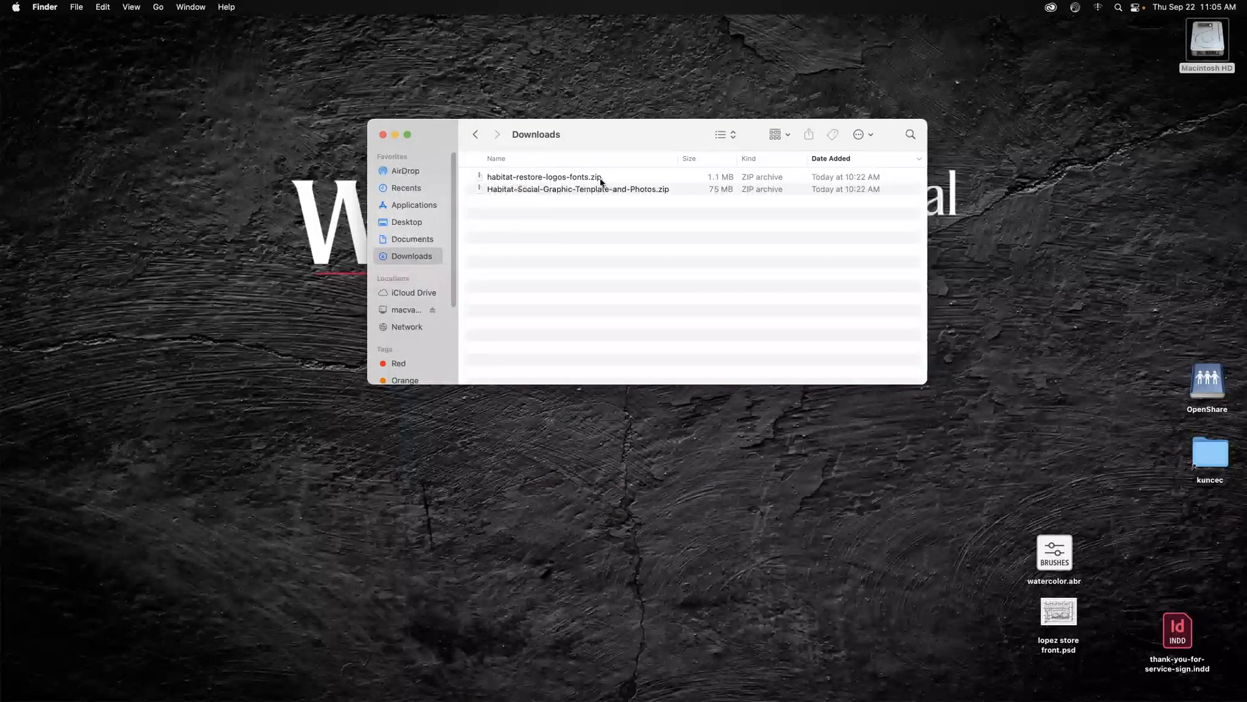
# Extract both Habitat zip archives in the Downloads folder, expand the two extracted folders, and enlarge the window to show their contents
pyautogui.press('XF86AudioLowerVolume')
pyautogui.doubleClick(539, 189)
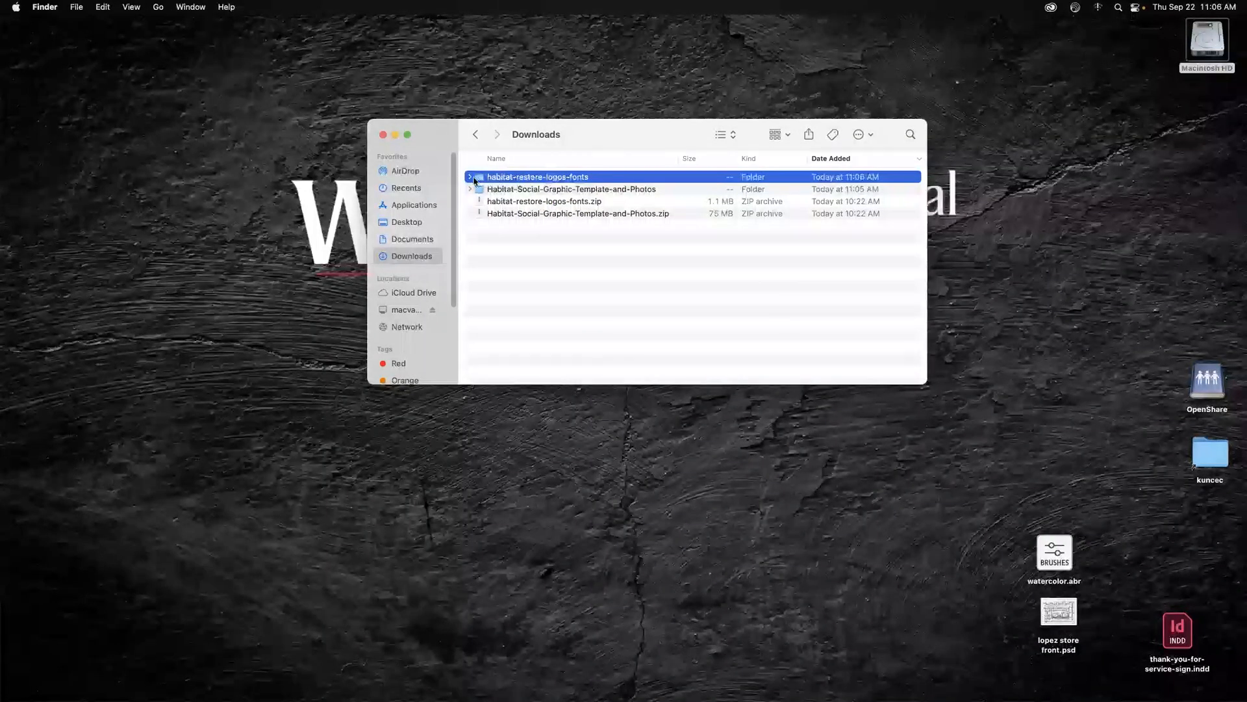
pyautogui.click(470, 178)
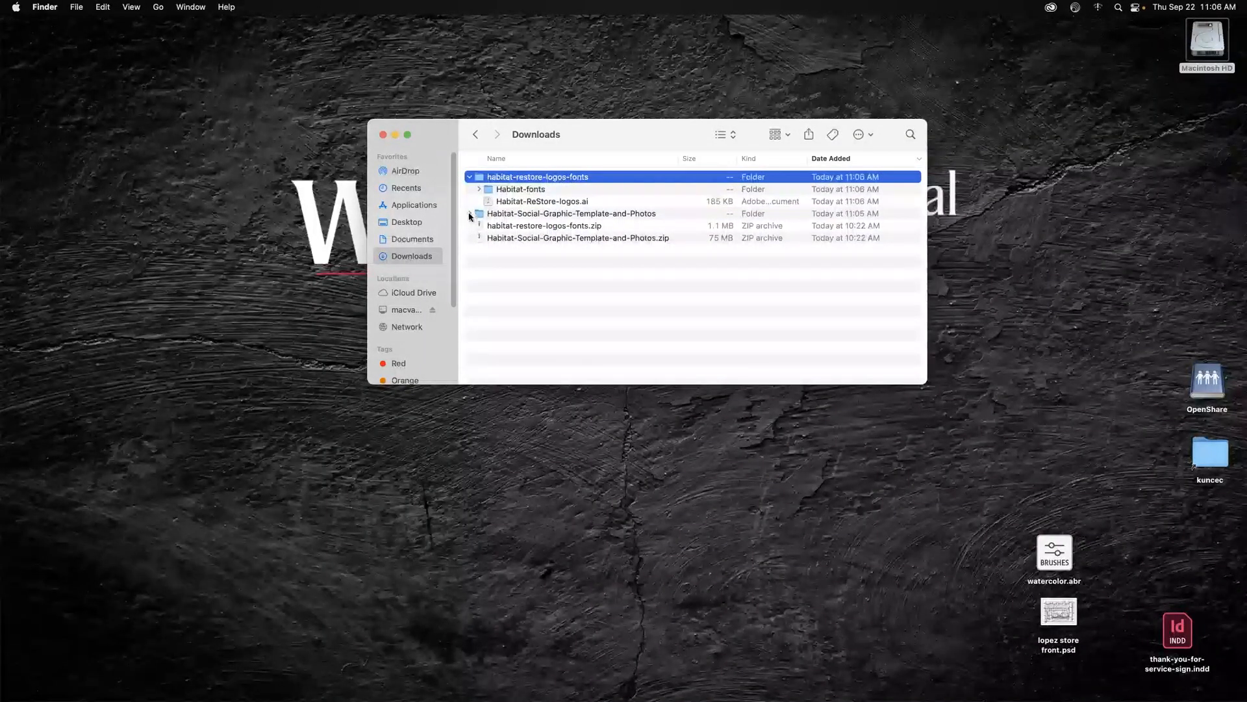
pyautogui.click(470, 214)
pyautogui.moveTo(927, 384); pyautogui.dragTo(934, 556)
# Move habitat-restore-logos-fonts.zip and Habitat-Social-Graphic-Template-and-Photos.zip to the Trash
pyautogui.click(555, 312)
pyautogui.keyDown('shift'); pyautogui.click(556, 324); pyautogui.keyUp('shift')
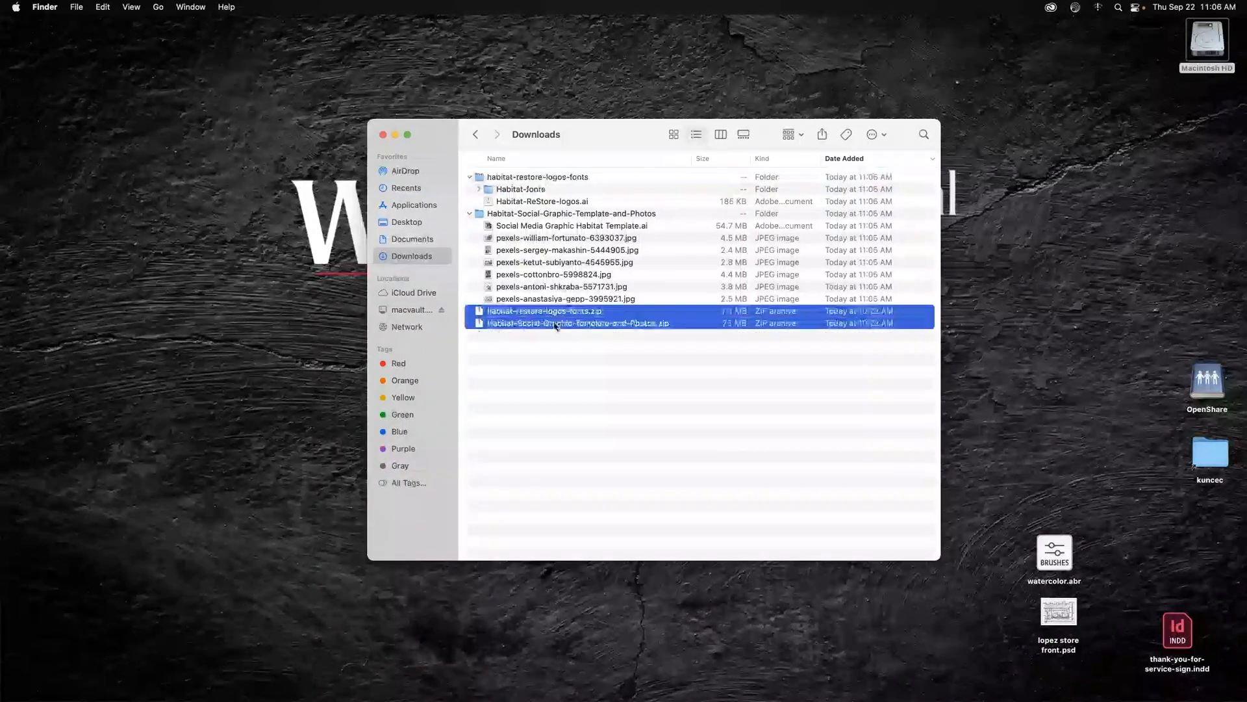
pyautogui.moveTo(513, 324); pyautogui.dragTo(994, 675)
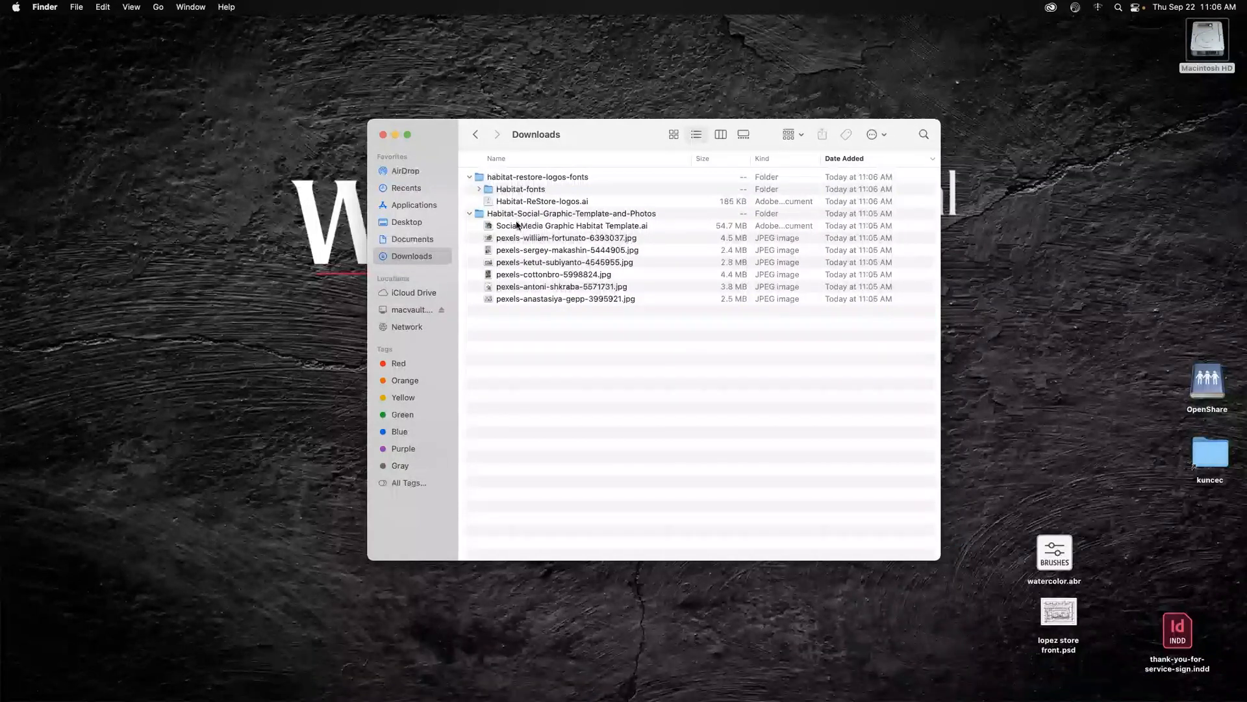
# Look through the Habitat-fonts folder, and preview Habitat-ReStore-logos.ai in column view
pyautogui.click(470, 177)
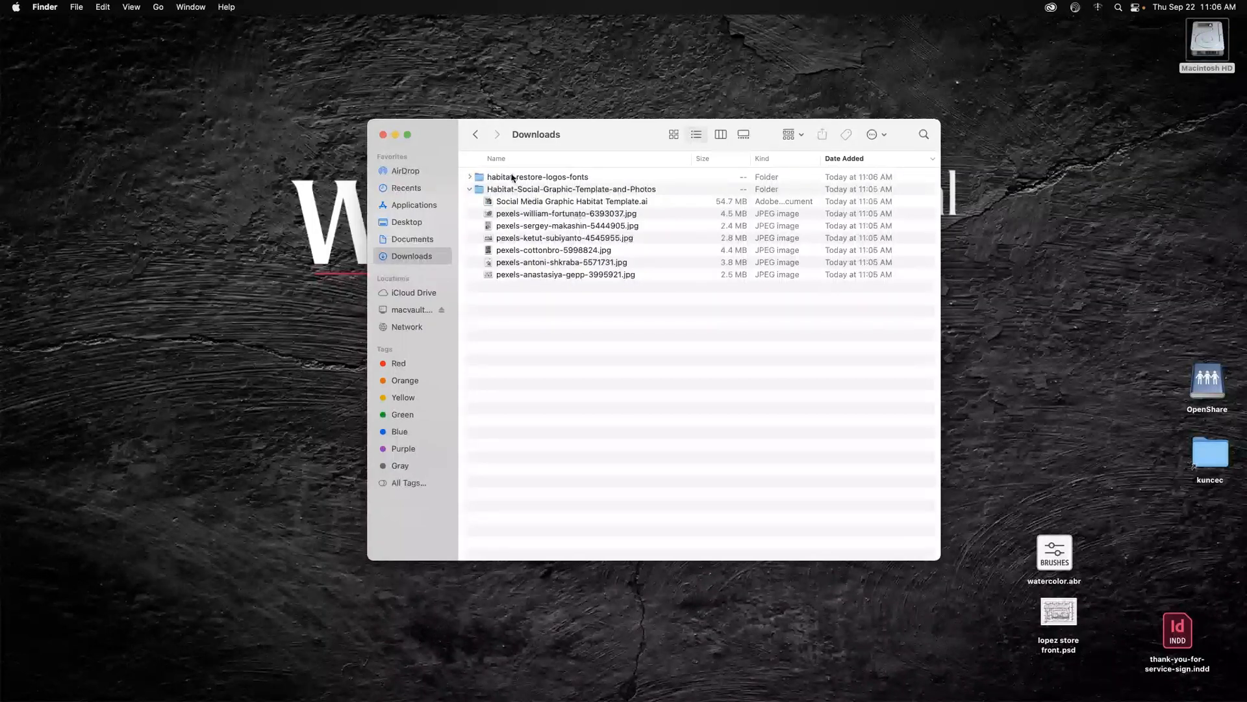
pyautogui.click(470, 177)
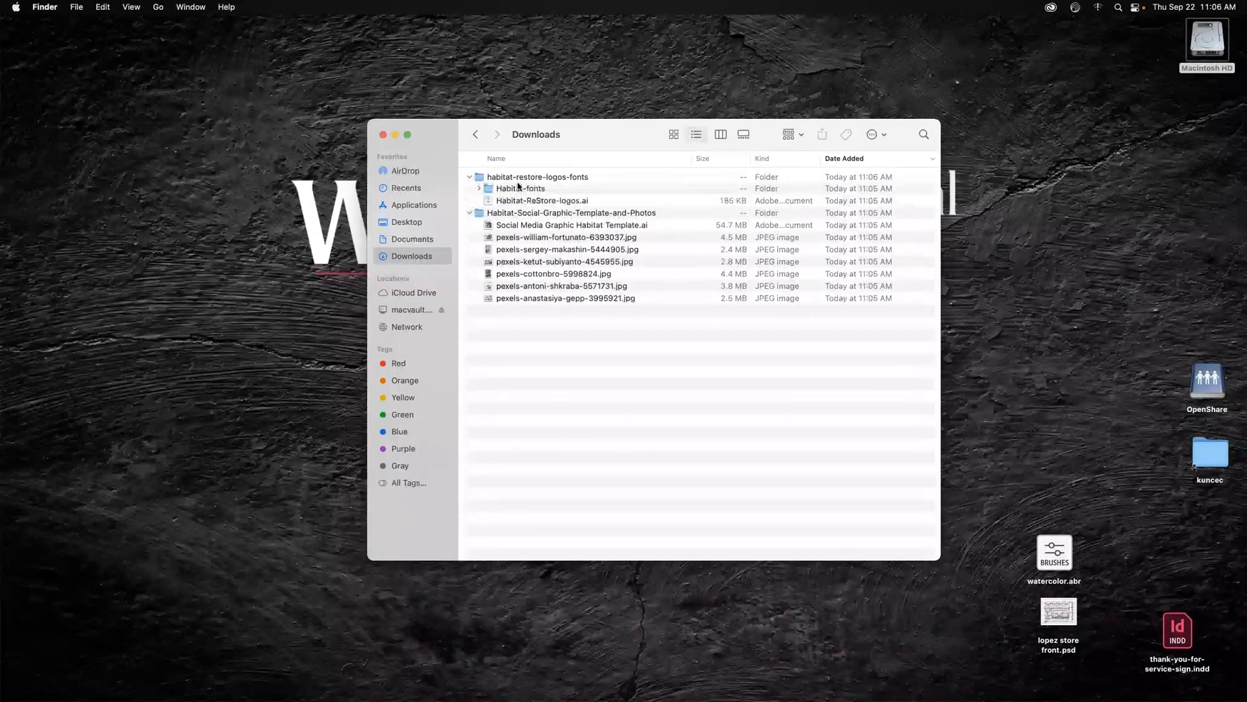
pyautogui.click(479, 189)
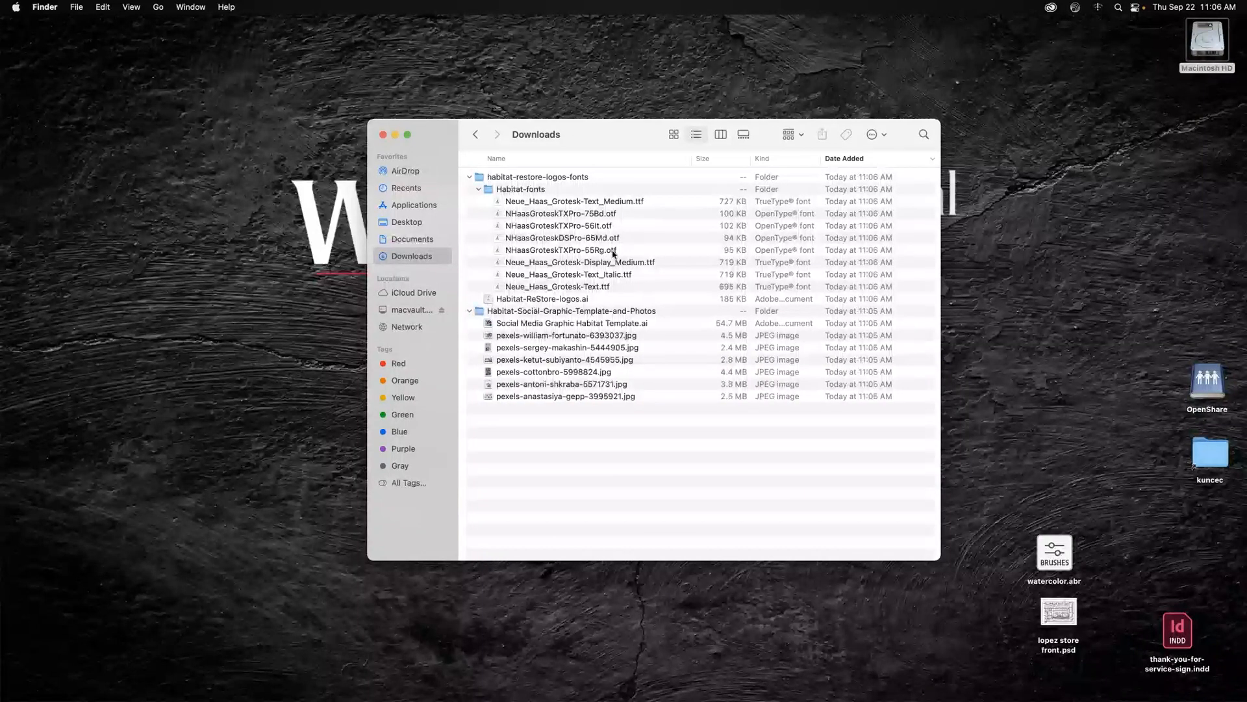
pyautogui.click(720, 134)
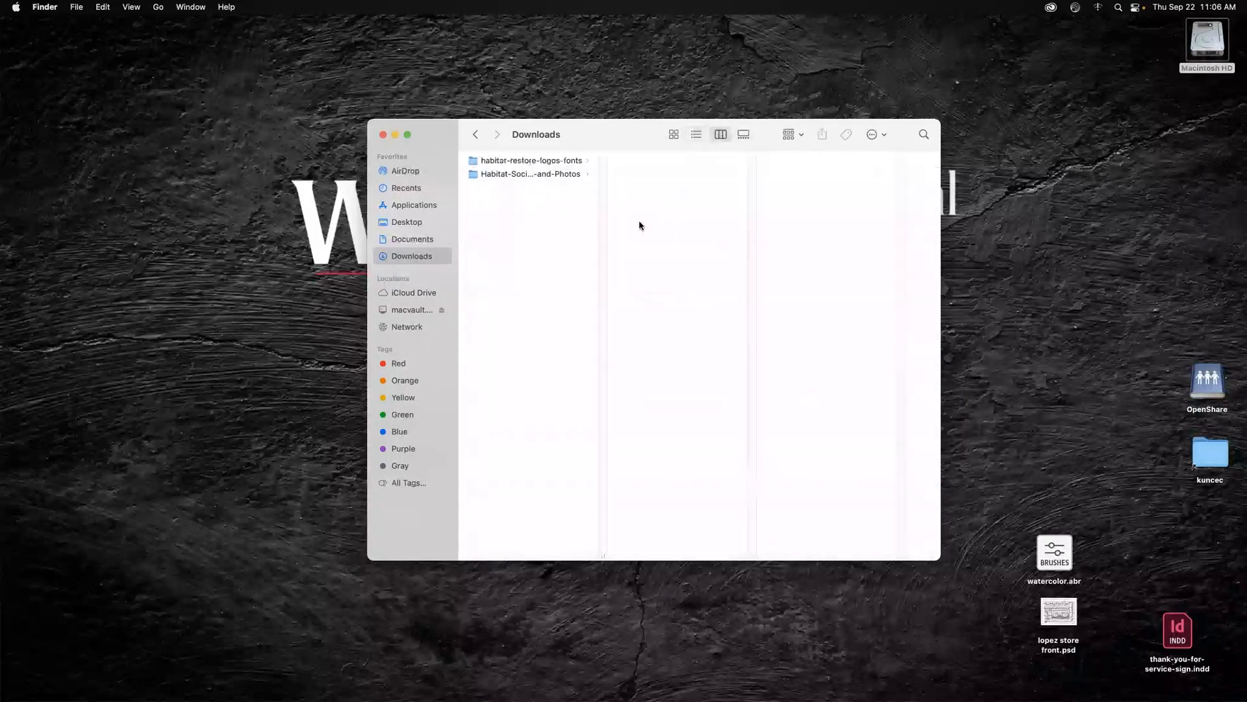
pyautogui.click(510, 161)
pyautogui.click(640, 174)
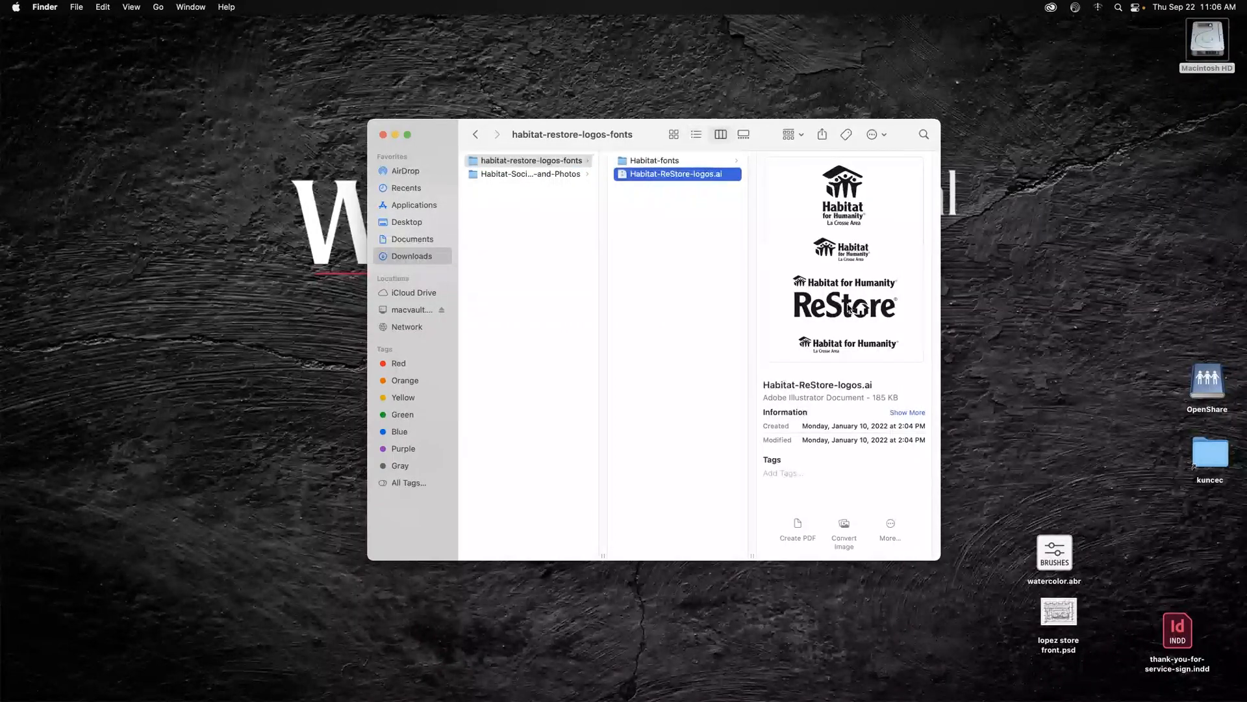
# Widen the file columns for the Habitat-Social-Graphic-Template-and-Photos folder and open Social Media Graphic Habitat Template.ai in Illustrator
pyautogui.click(490, 175)
pyautogui.moveTo(751, 557); pyautogui.dragTo(838, 557)
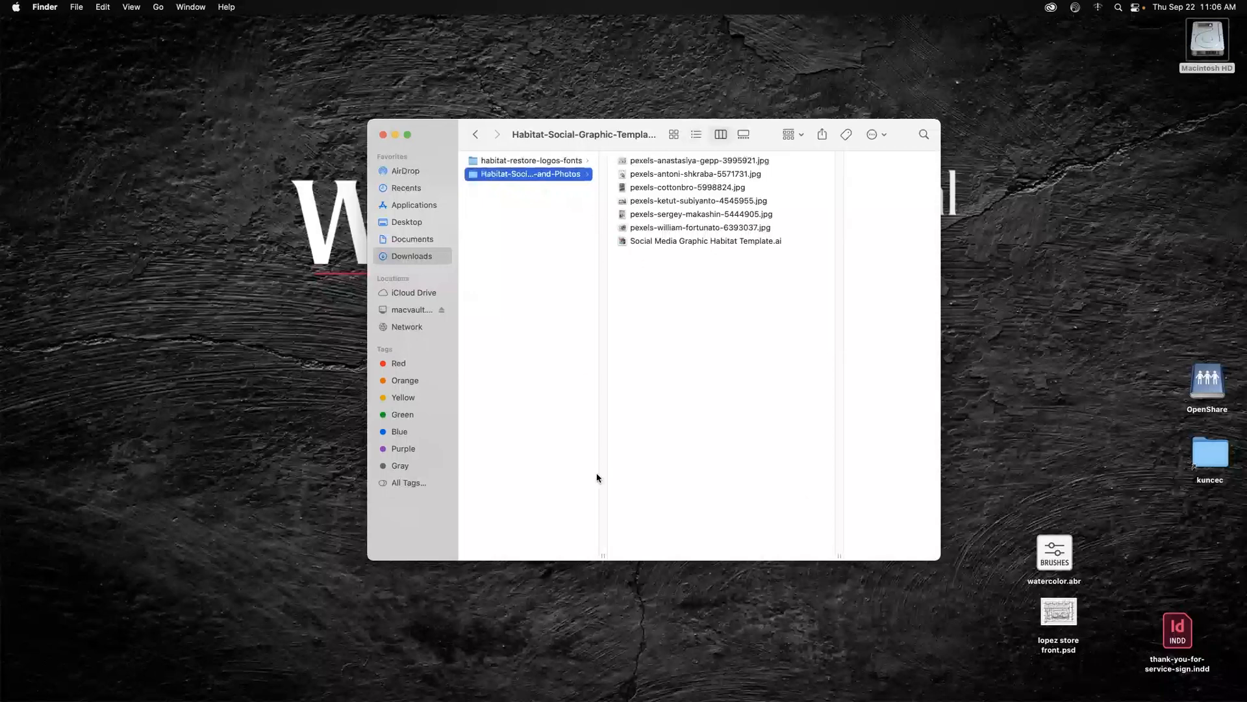
pyautogui.moveTo(603, 555); pyautogui.dragTo(699, 549)
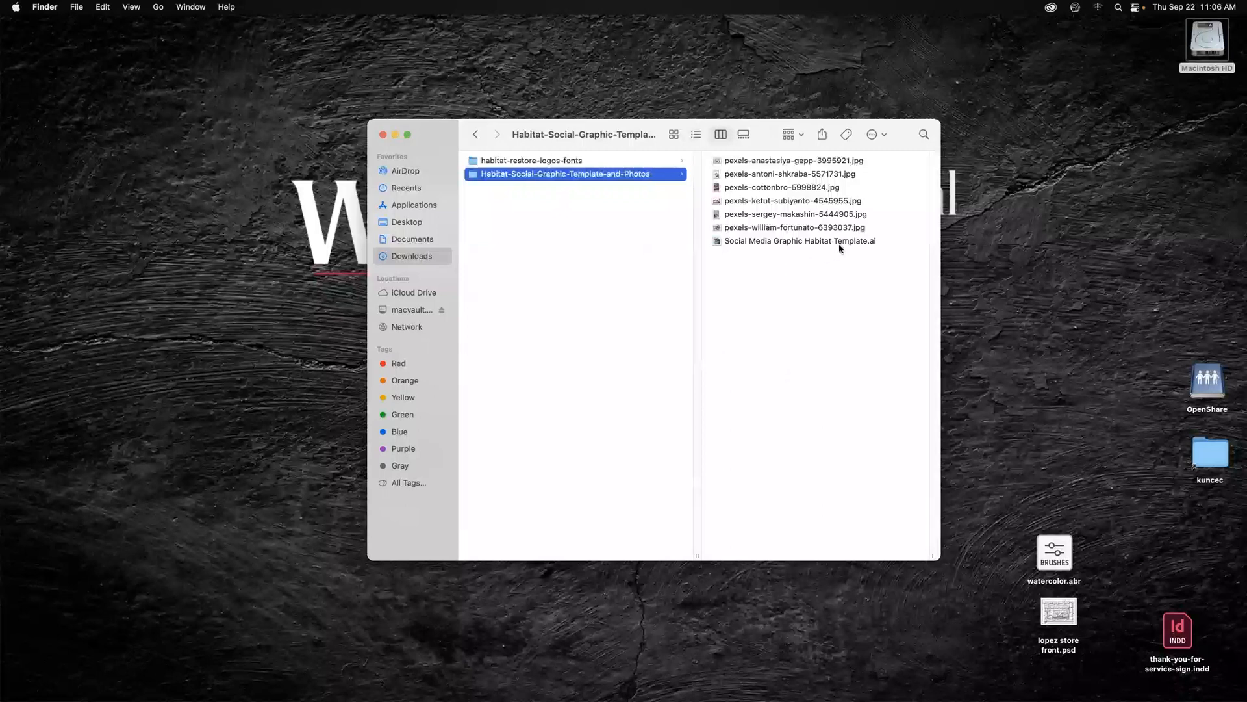
pyautogui.doubleClick(820, 242)
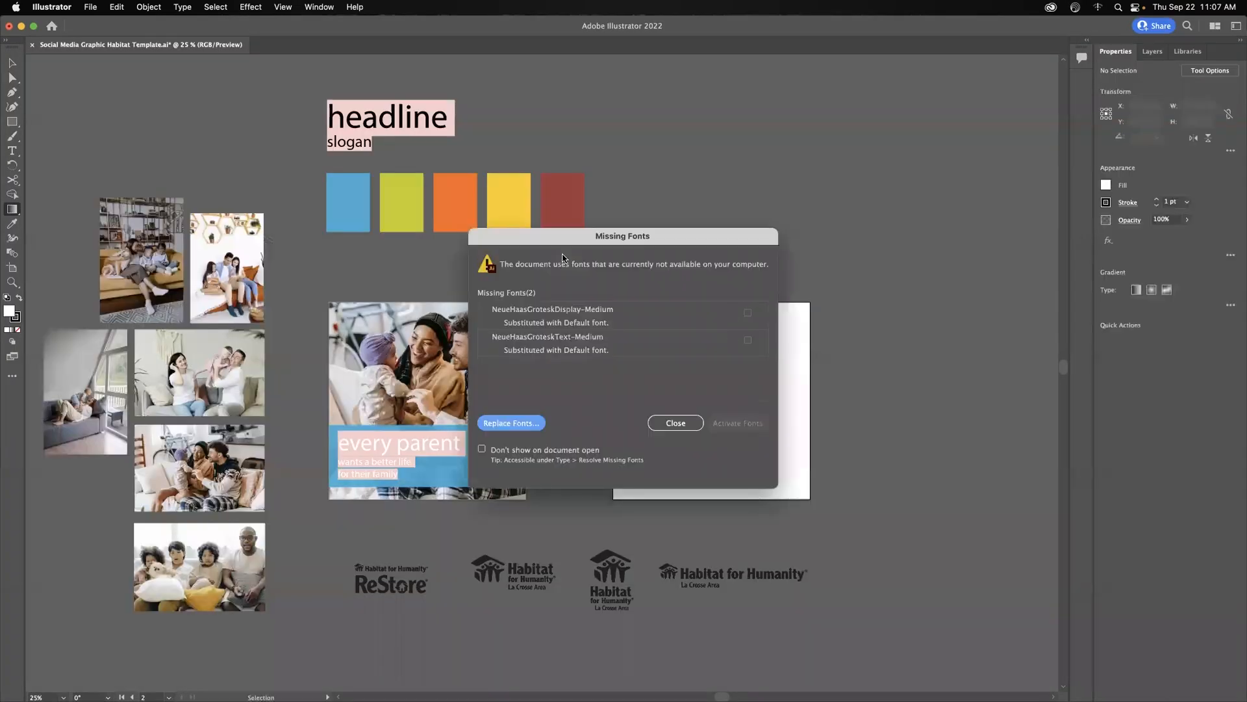
# Close the Missing Fonts warning without replacing any fonts, and dismiss the automatic font activation prompt
pyautogui.moveTo(545, 242); pyautogui.dragTo(799, 151)
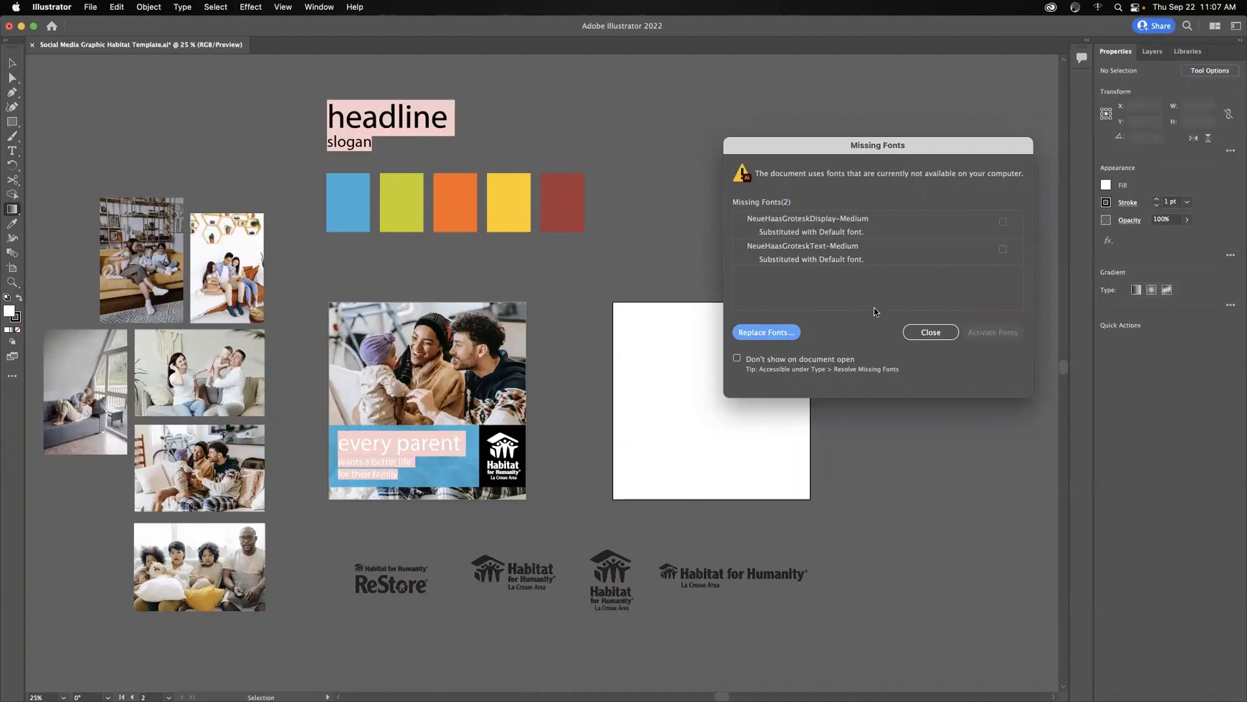
pyautogui.click(932, 333)
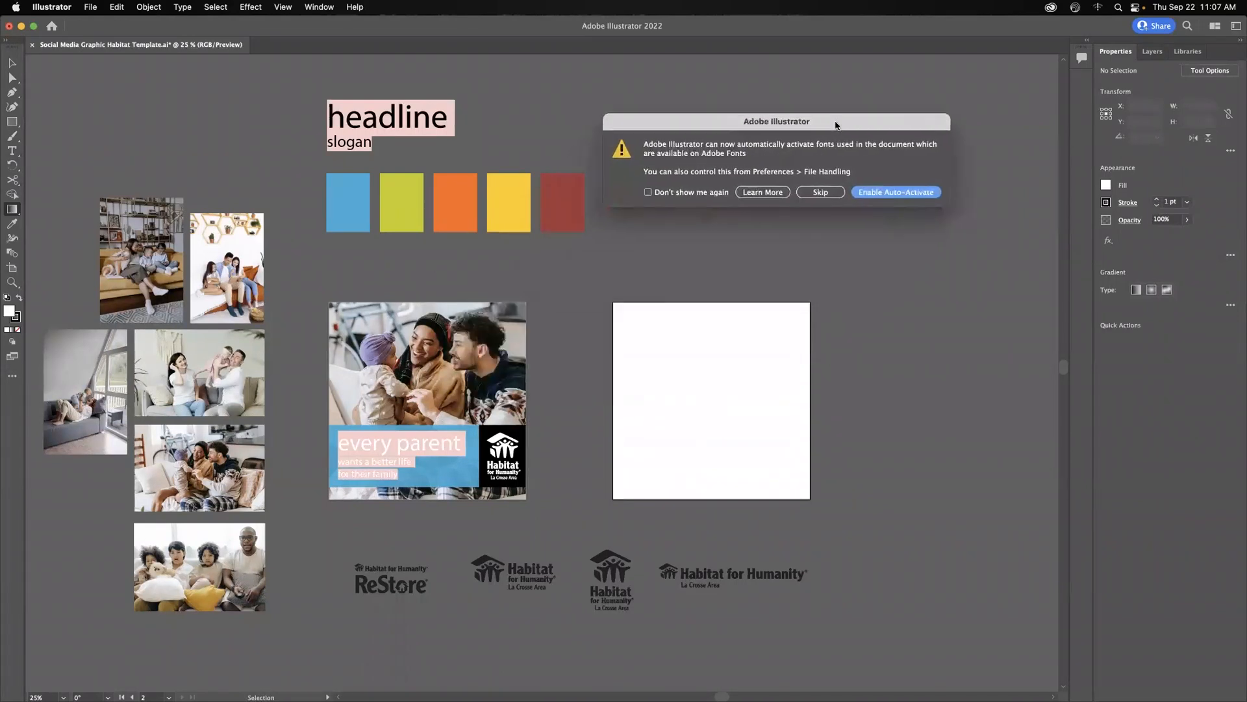
pyautogui.click(847, 201)
pyautogui.click(11, 63)
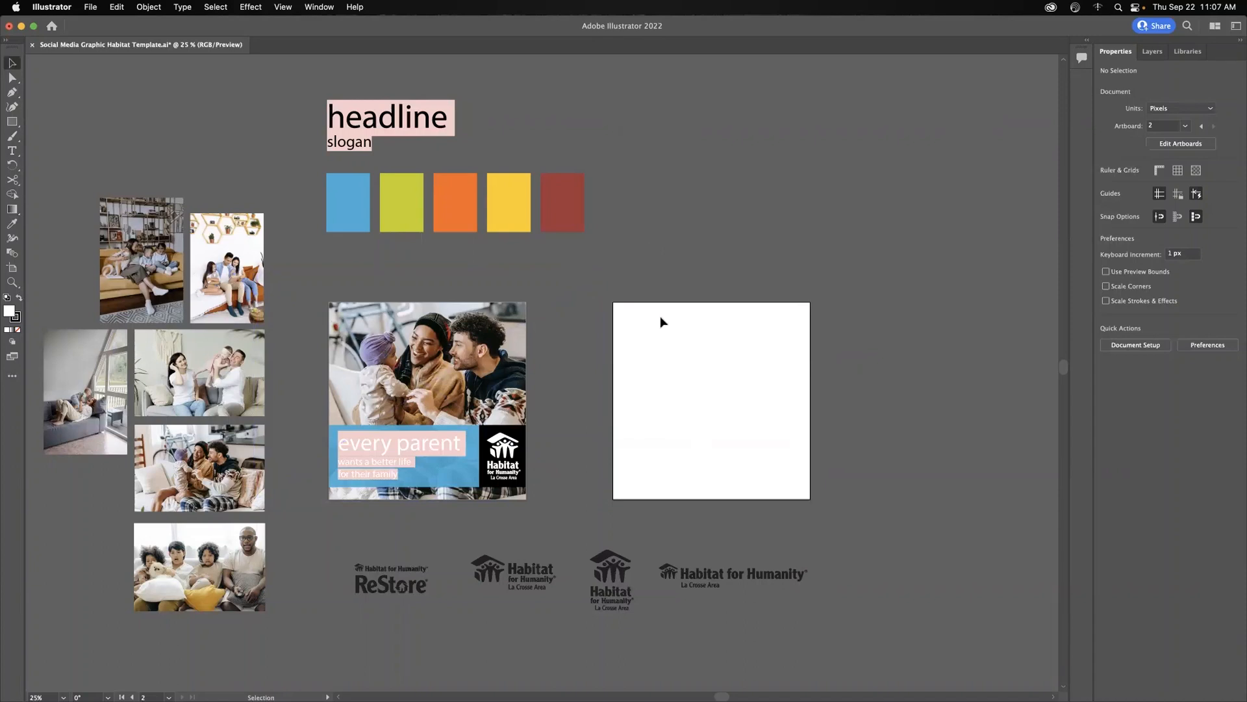
# Switch back to Finder and open the four Neue_Haas_Grotesk .ttf files from the Habitat-fonts folder in Font Book
pyautogui.click(51, 7)
pyautogui.click(624, 267)
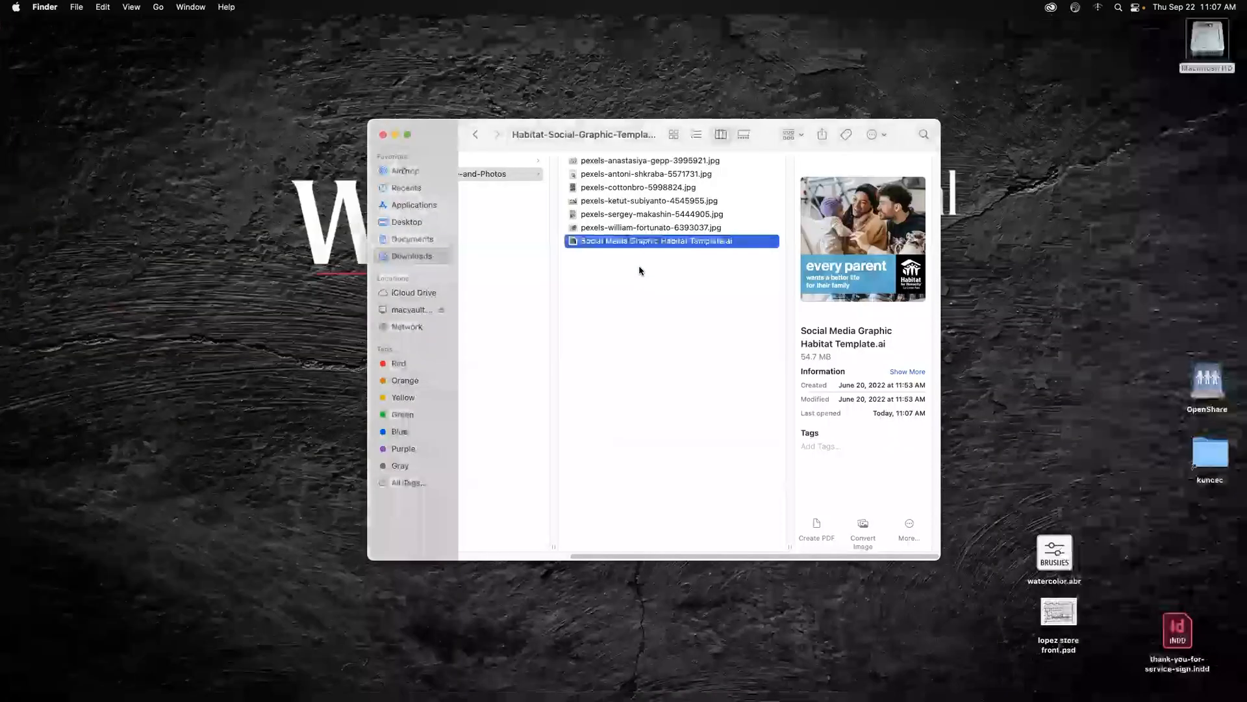
pyautogui.hscroll(-3, 560, 429)
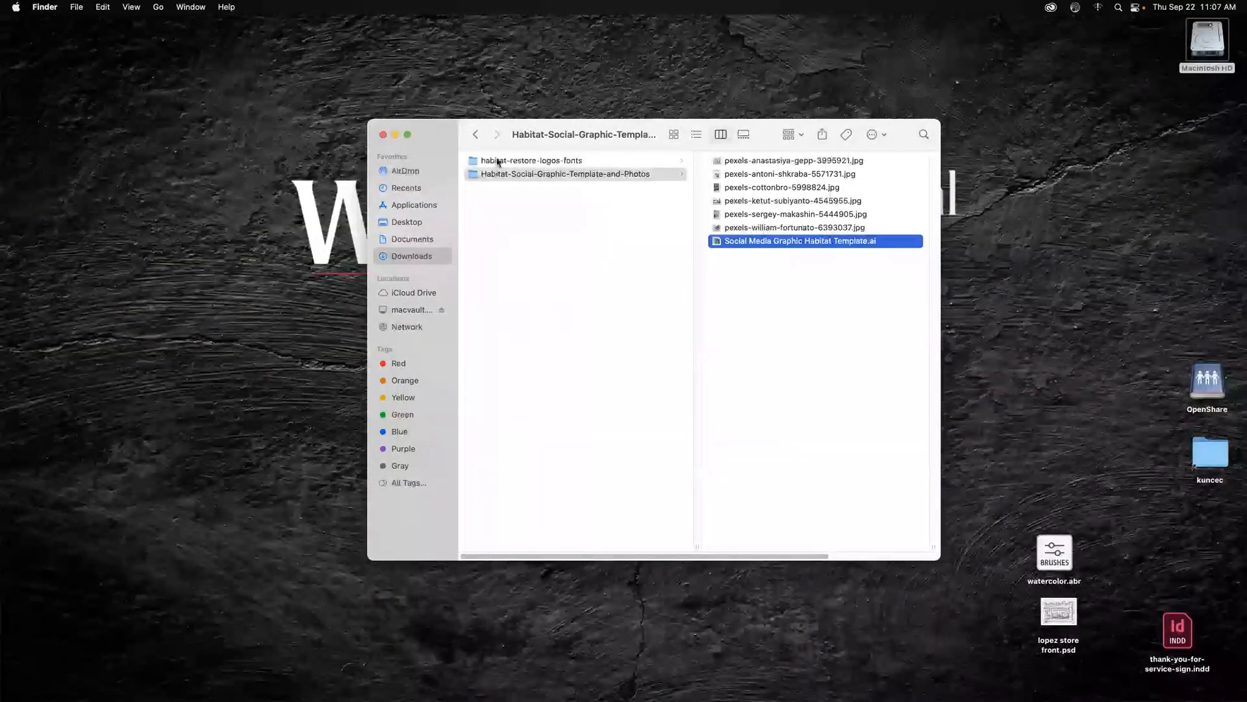
pyautogui.click(499, 163)
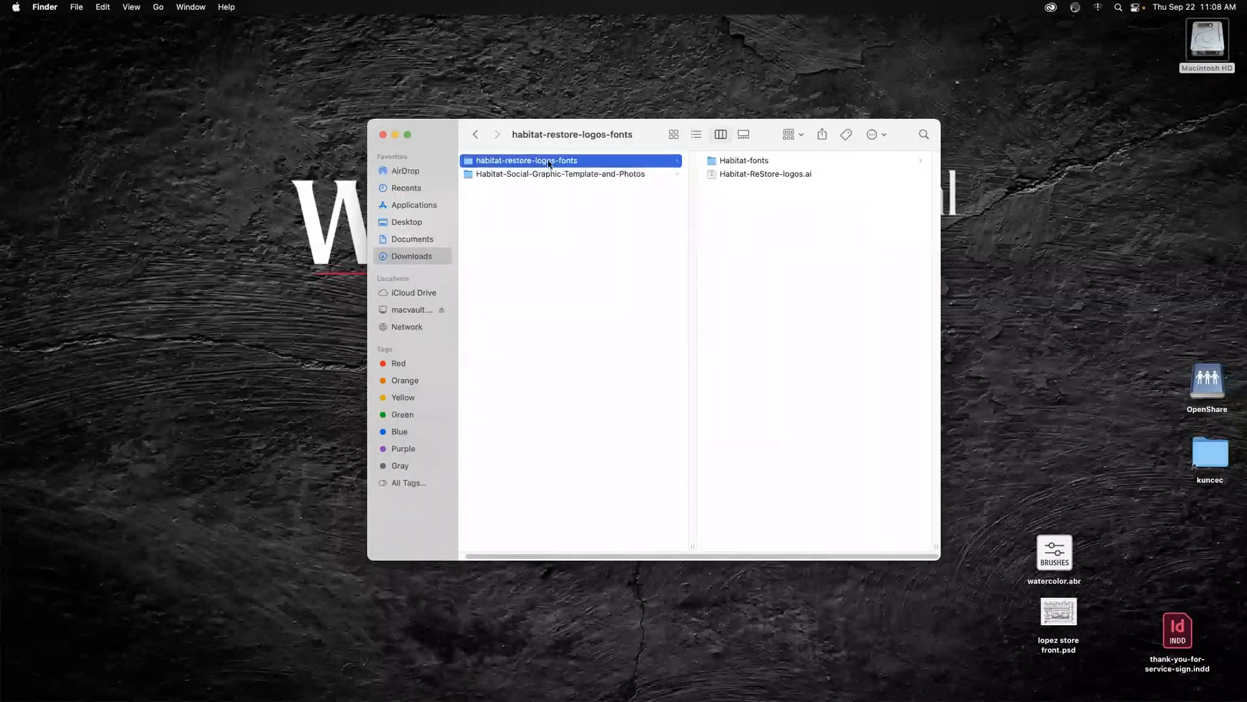
pyautogui.click(734, 162)
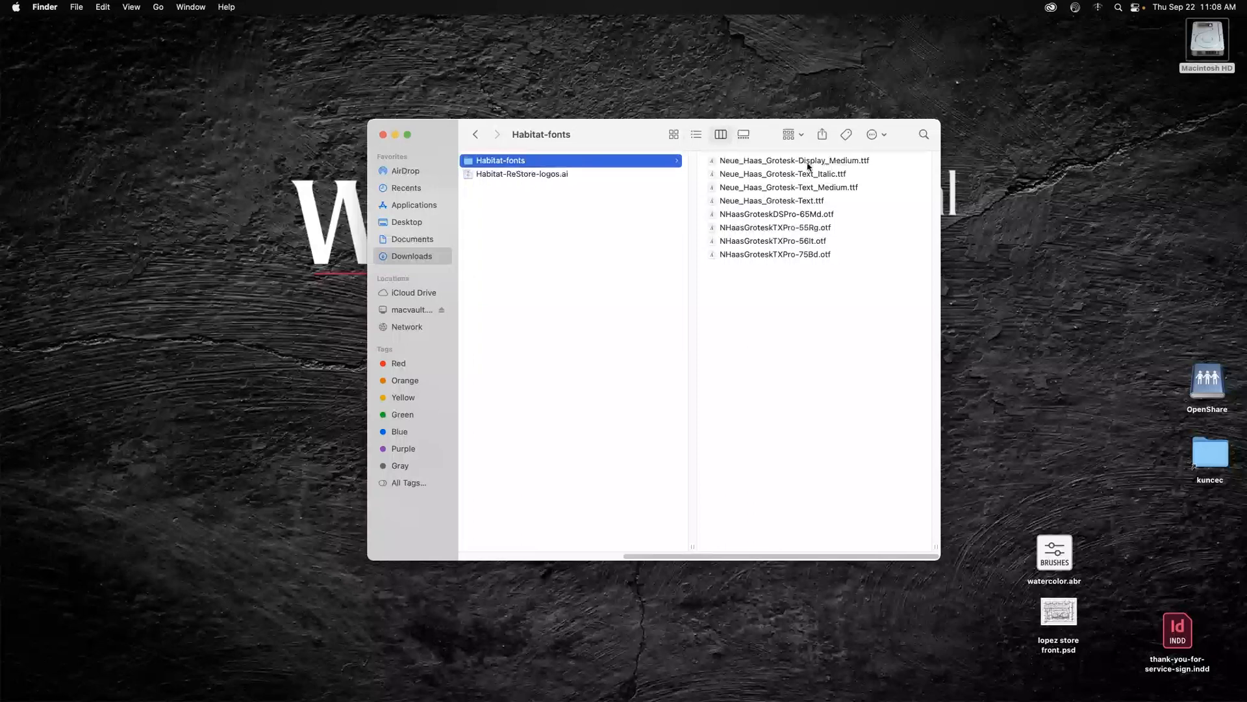
pyautogui.click(762, 163)
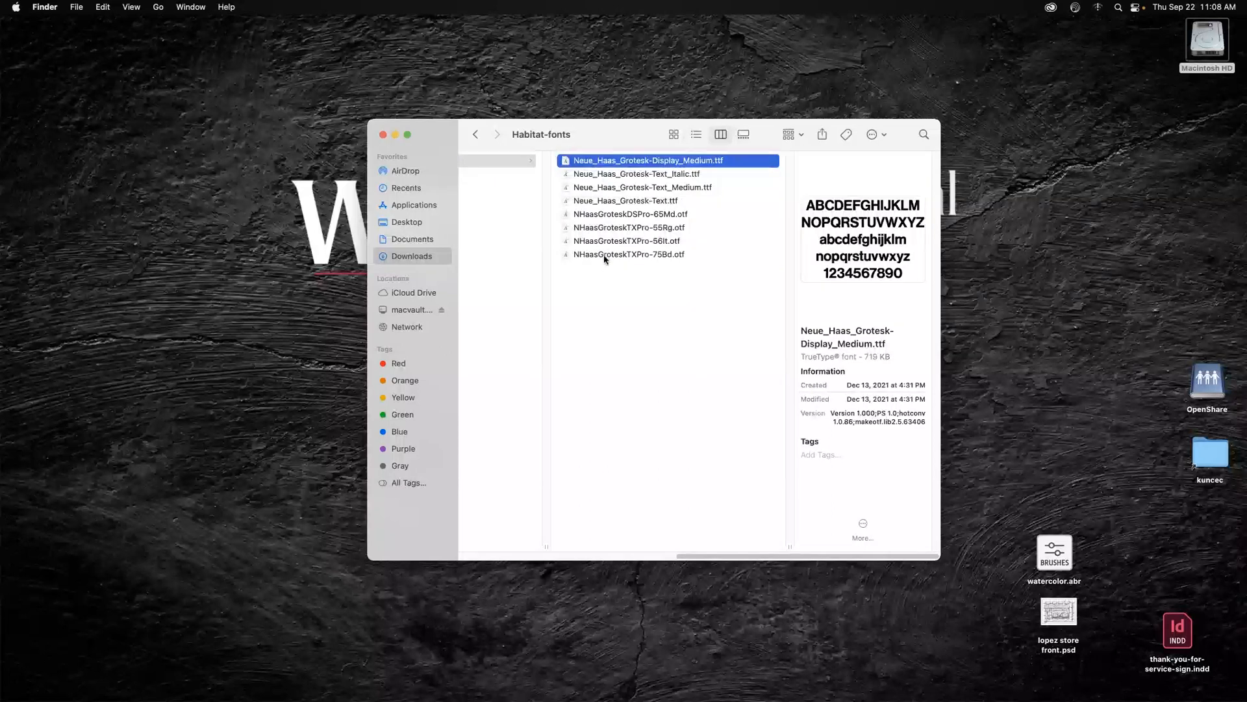
pyautogui.keyDown('shift'); pyautogui.click(610, 202); pyautogui.keyUp('shift')
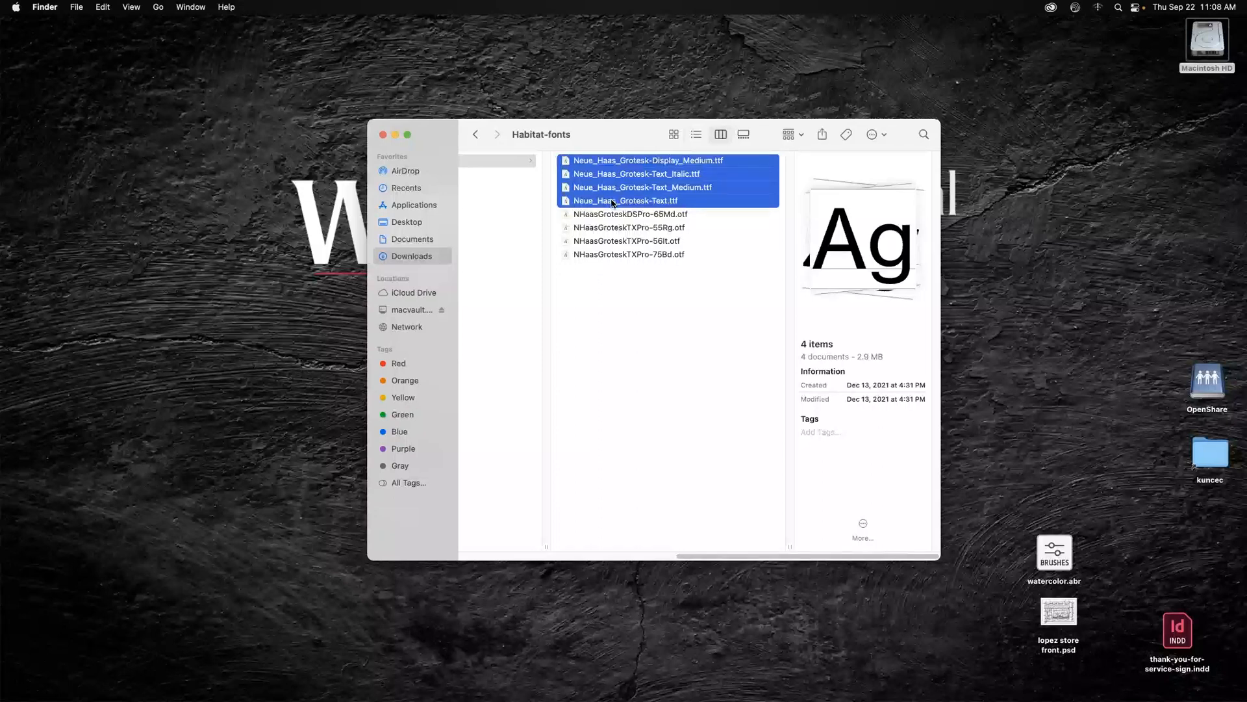
pyautogui.doubleClick(634, 163)
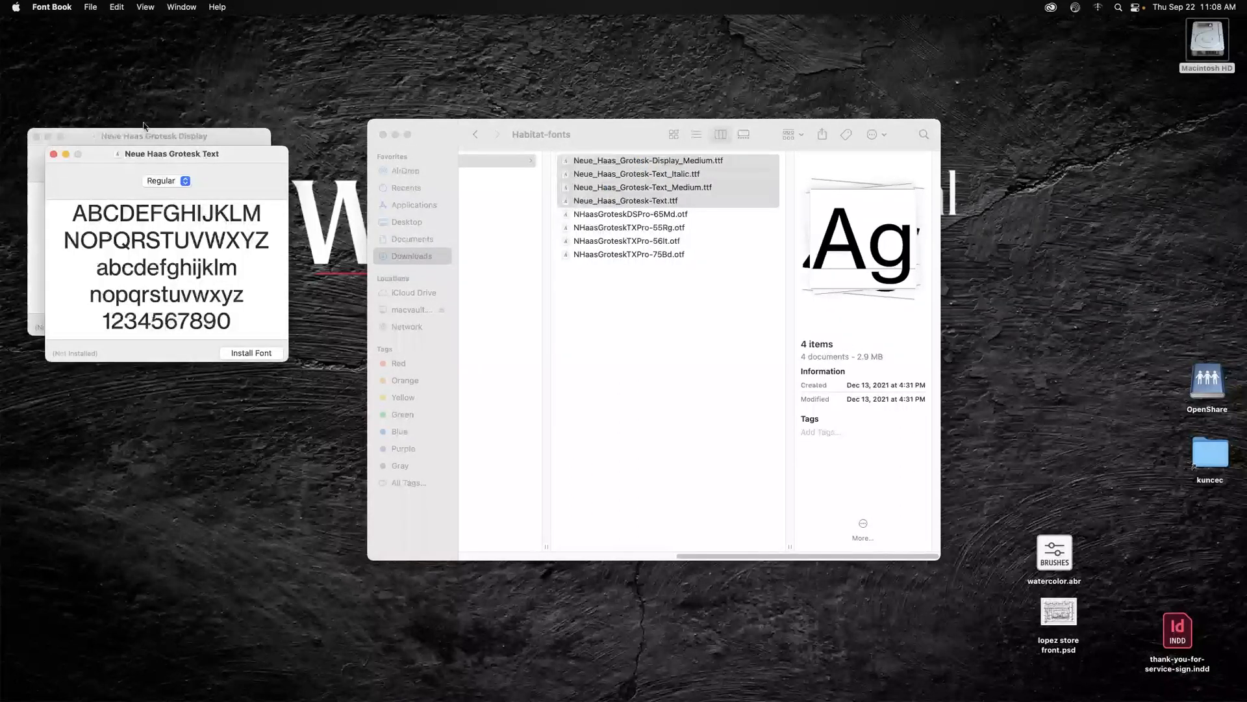
# Install the Neue Haas Grotesk Text and Neue Haas Grotesk Display fonts, and quit Font Book
pyautogui.click(247, 355)
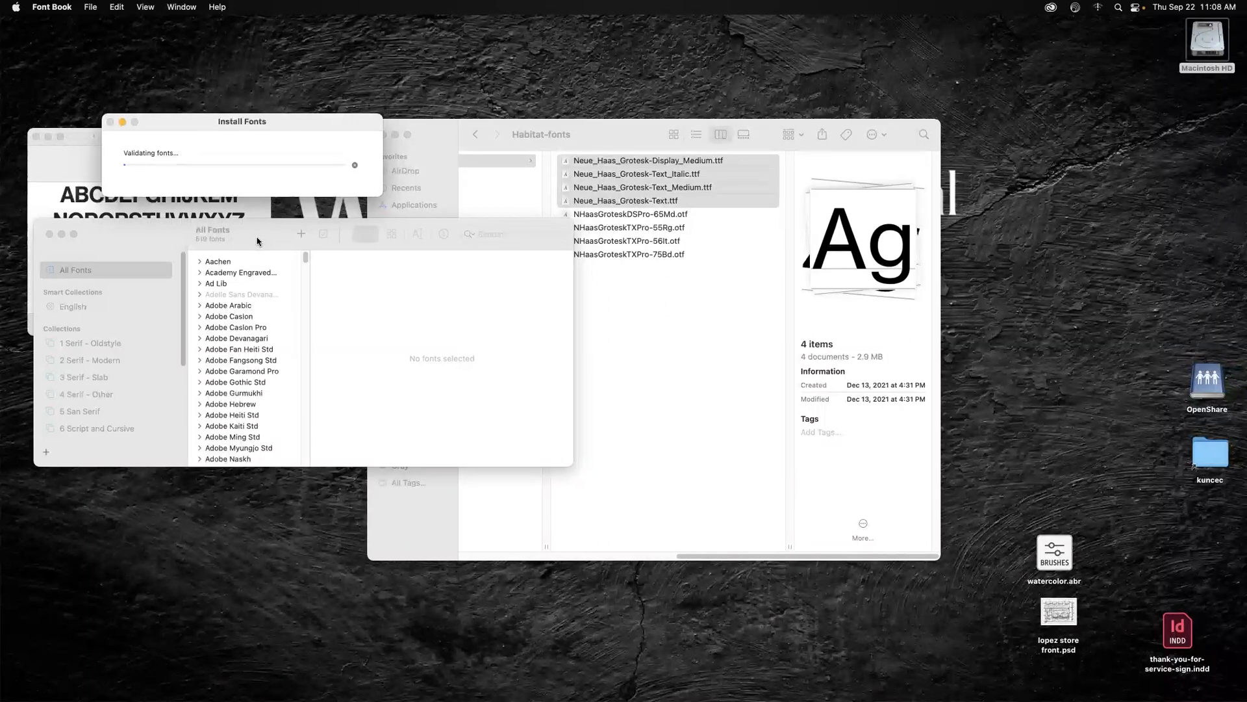
pyautogui.moveTo(256, 241); pyautogui.dragTo(560, 253)
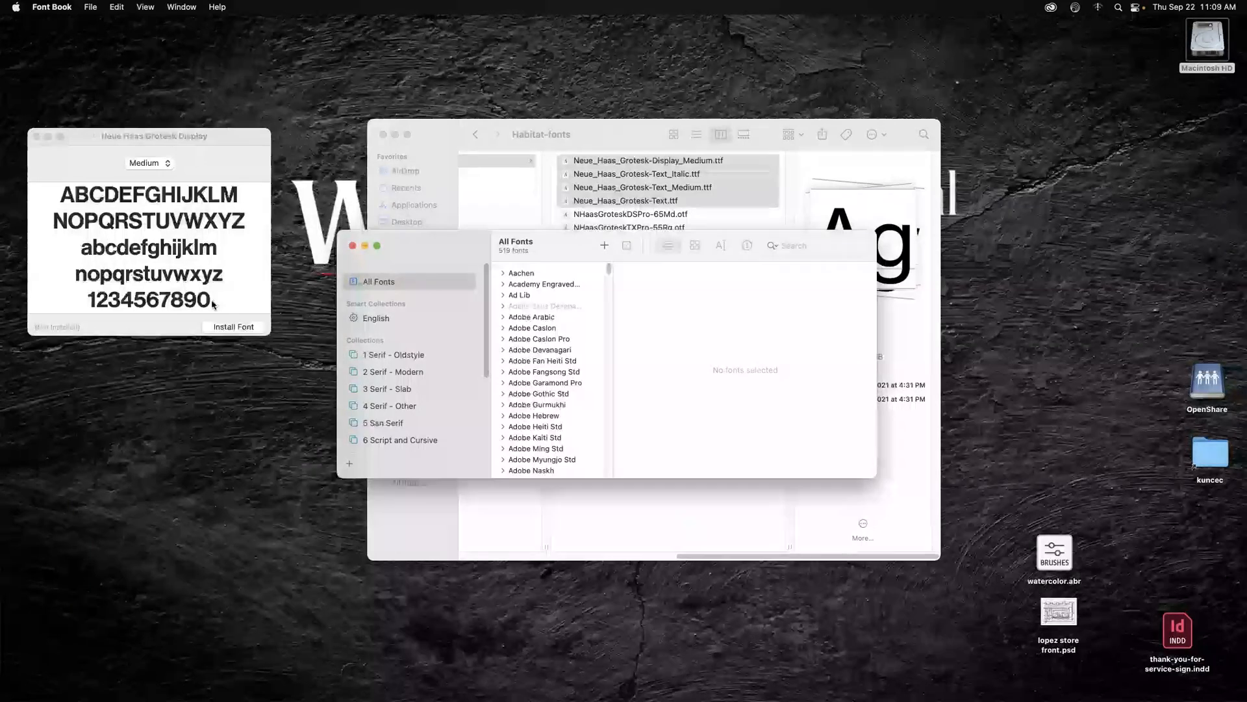
pyautogui.click(254, 328)
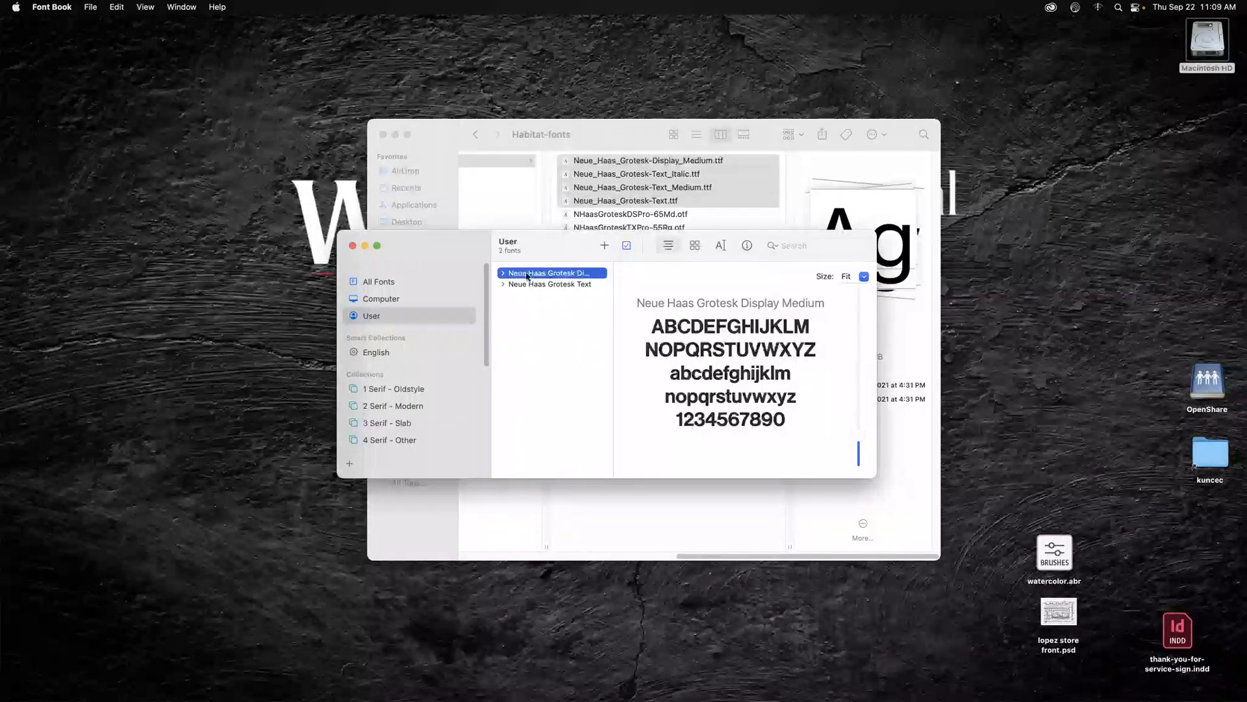
pyautogui.press('super+q')
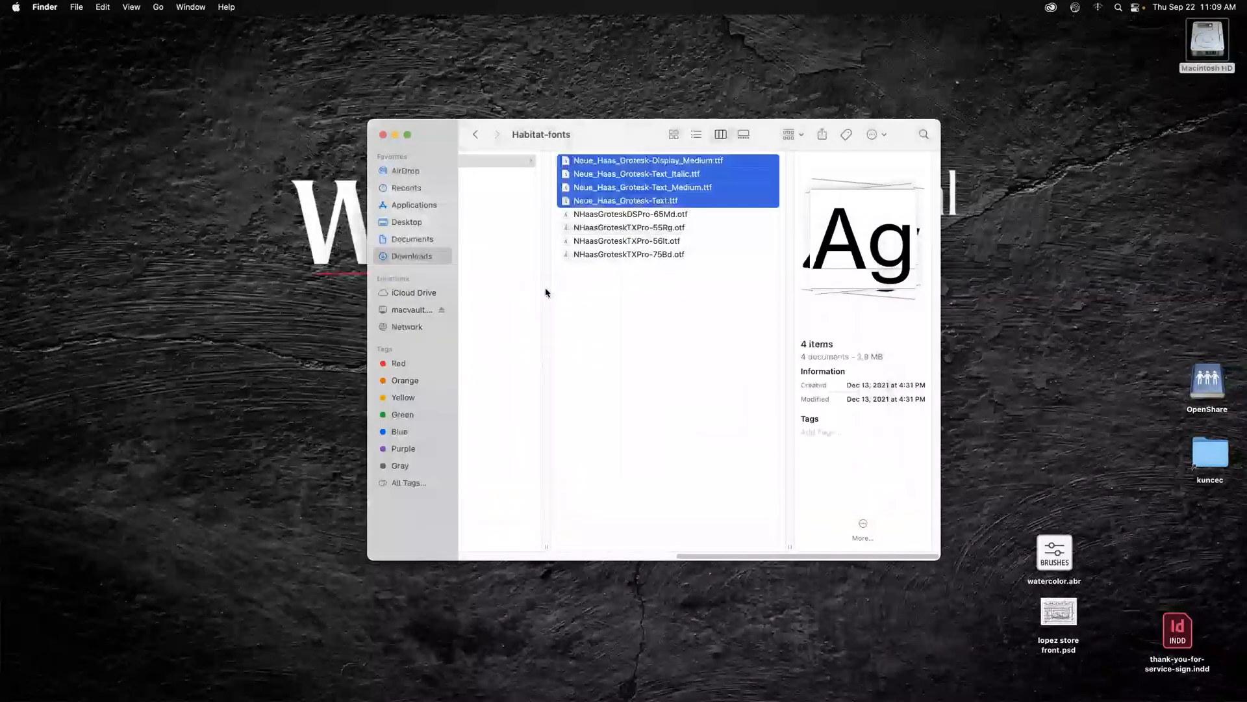
# Switch to Illustrator and check the fonts applied to the headline and slogan text above the colour swatches
pyautogui.click(624, 323)
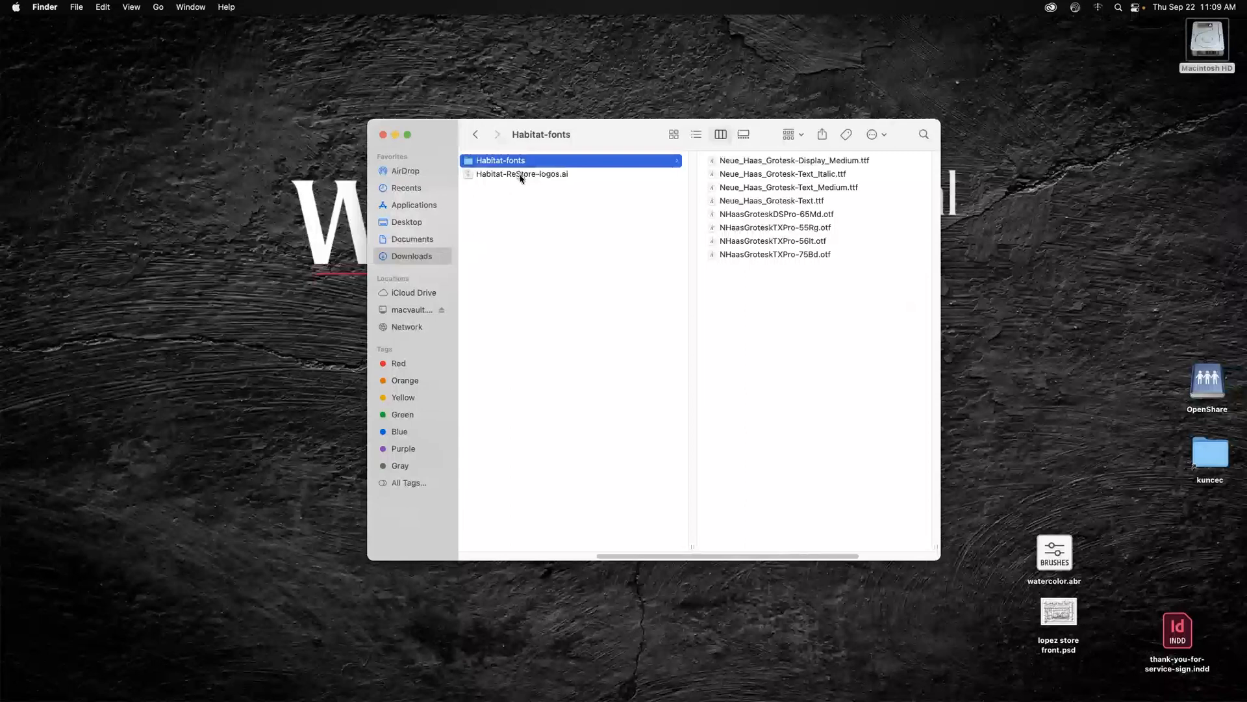
pyautogui.moveTo(686, 694)
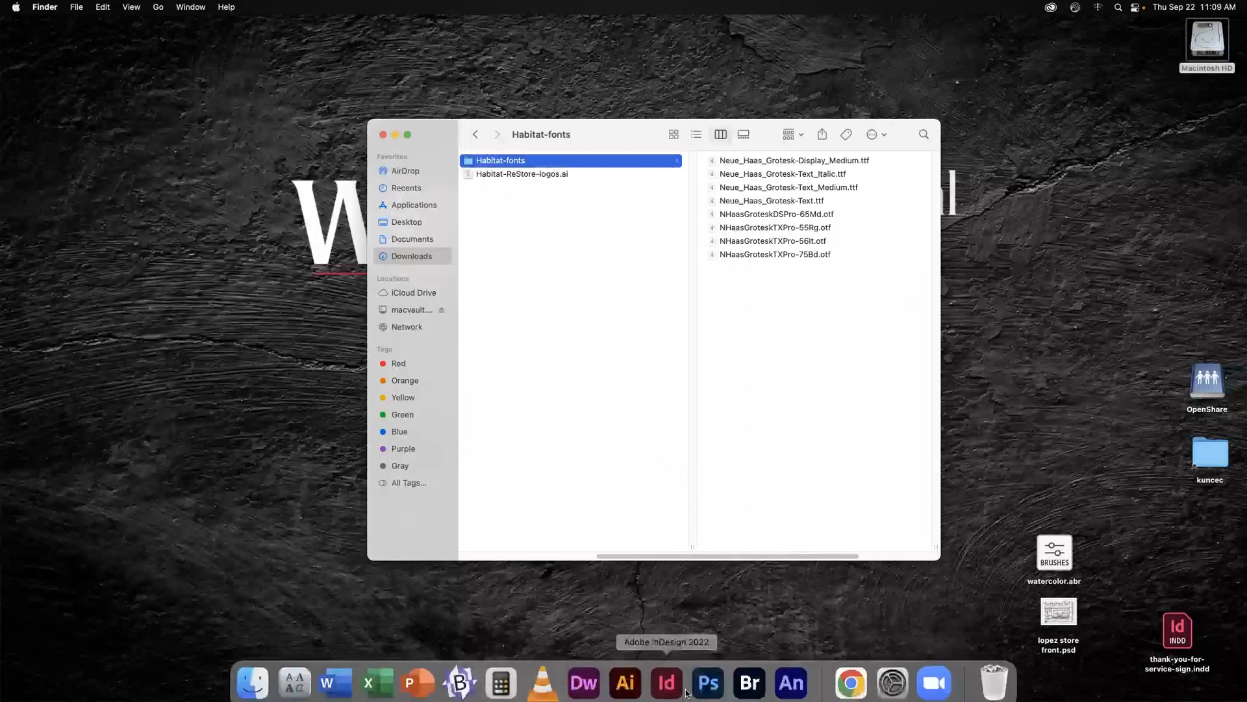
pyautogui.click(625, 675)
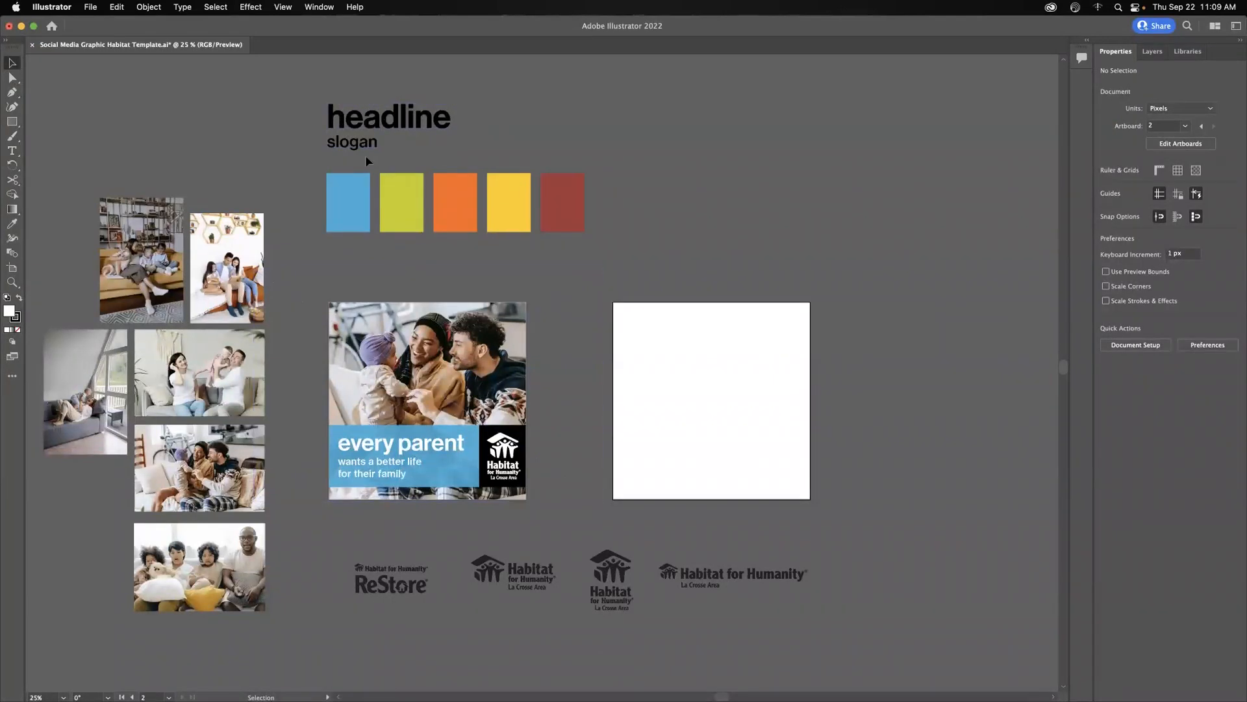
pyautogui.click(386, 122)
pyautogui.doubleClick(386, 122)
pyautogui.moveTo(451, 119); pyautogui.dragTo(336, 115)
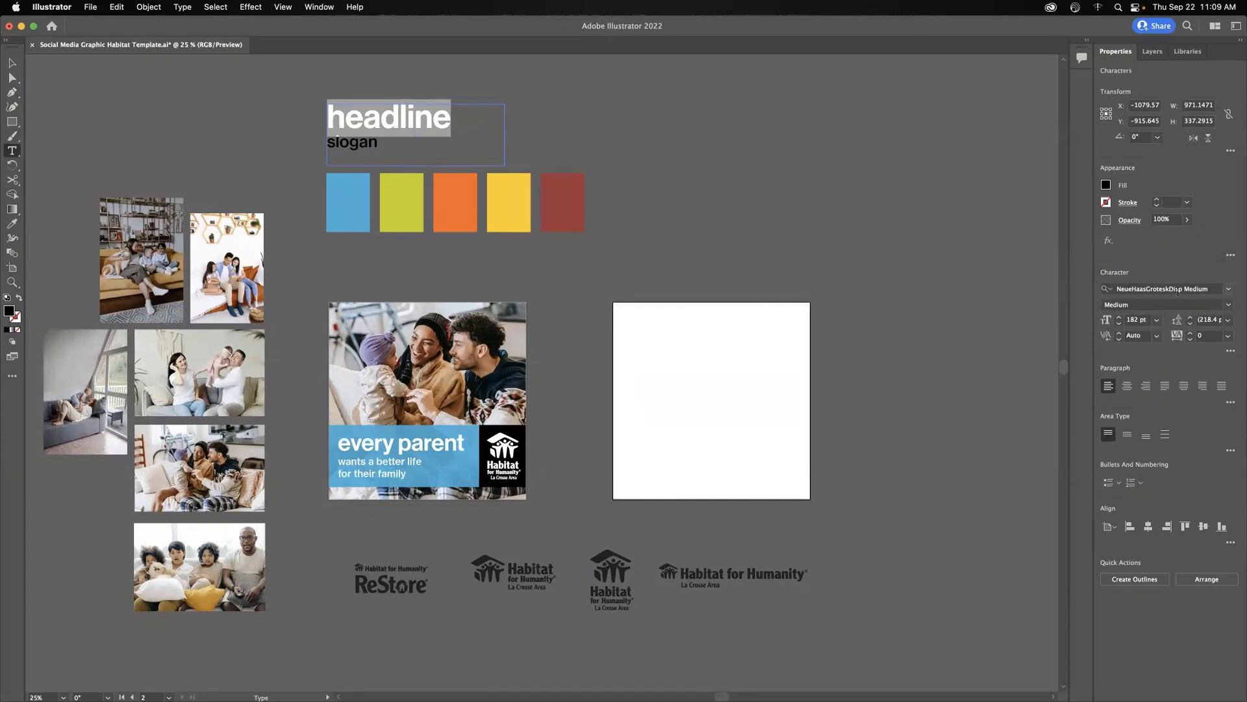
pyautogui.doubleClick(375, 142)
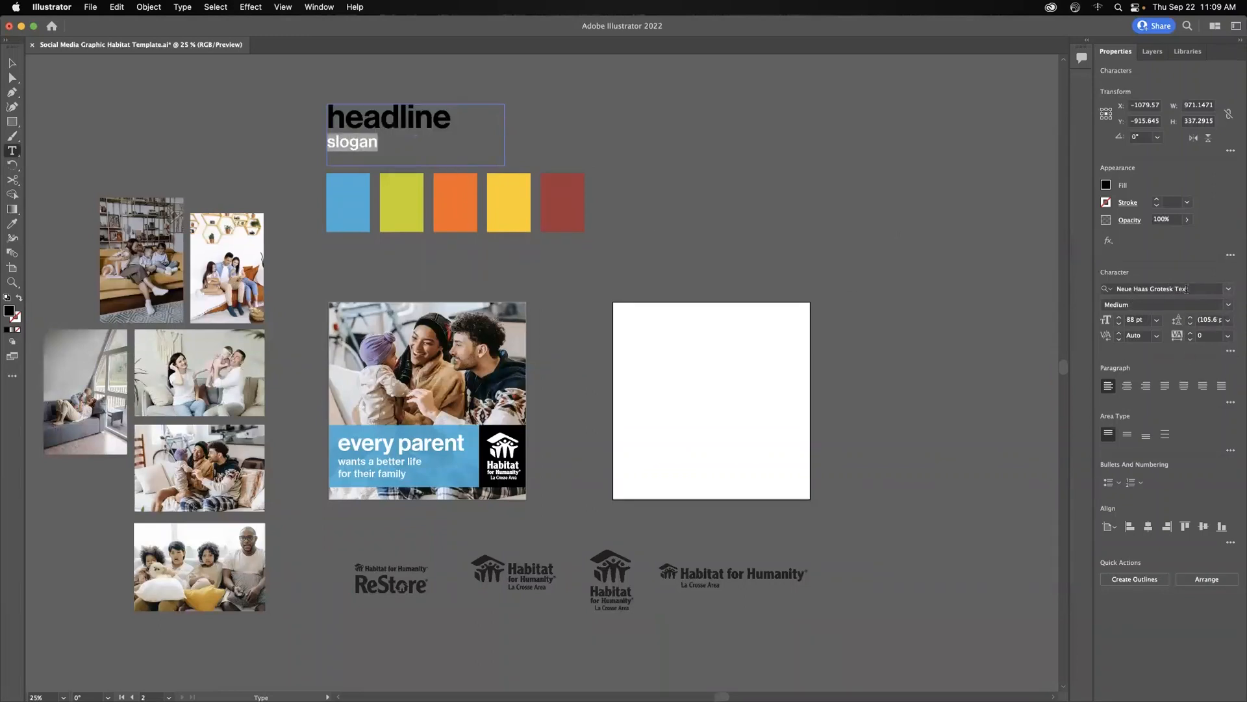
pyautogui.click(385, 142)
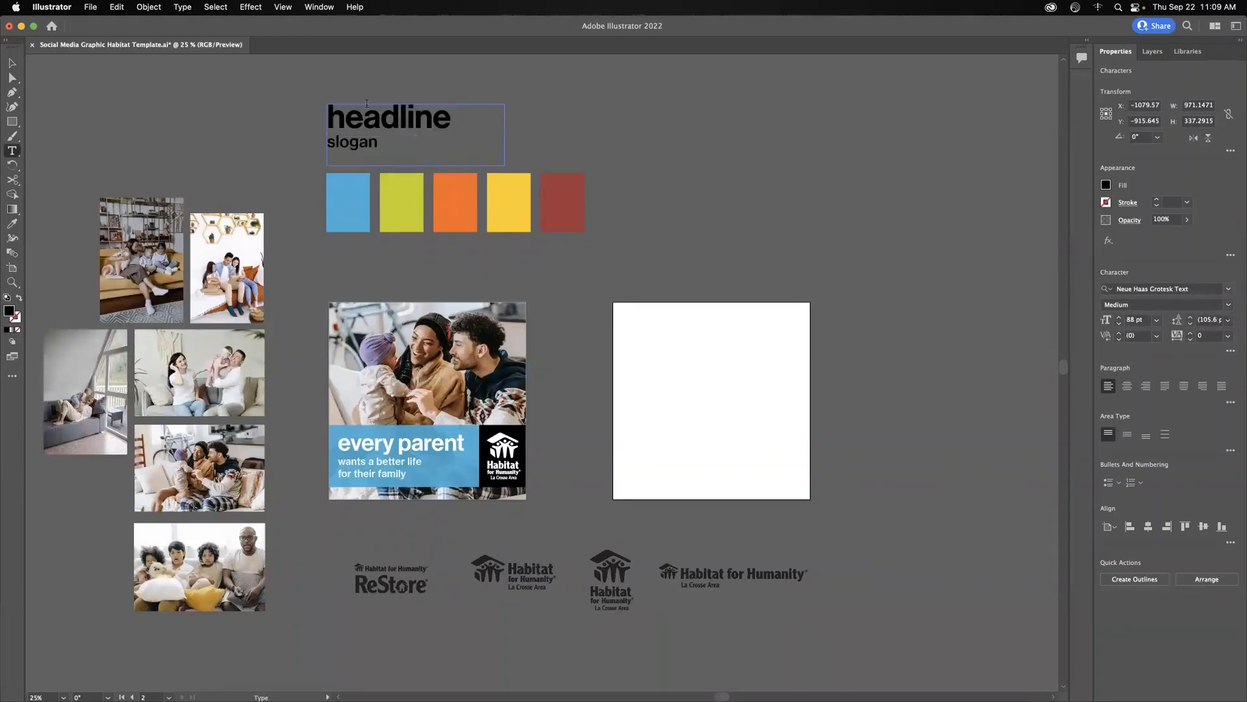
# Show the Control bar, return to the Selection tool, and deselect the text
pyautogui.click(315, 7)
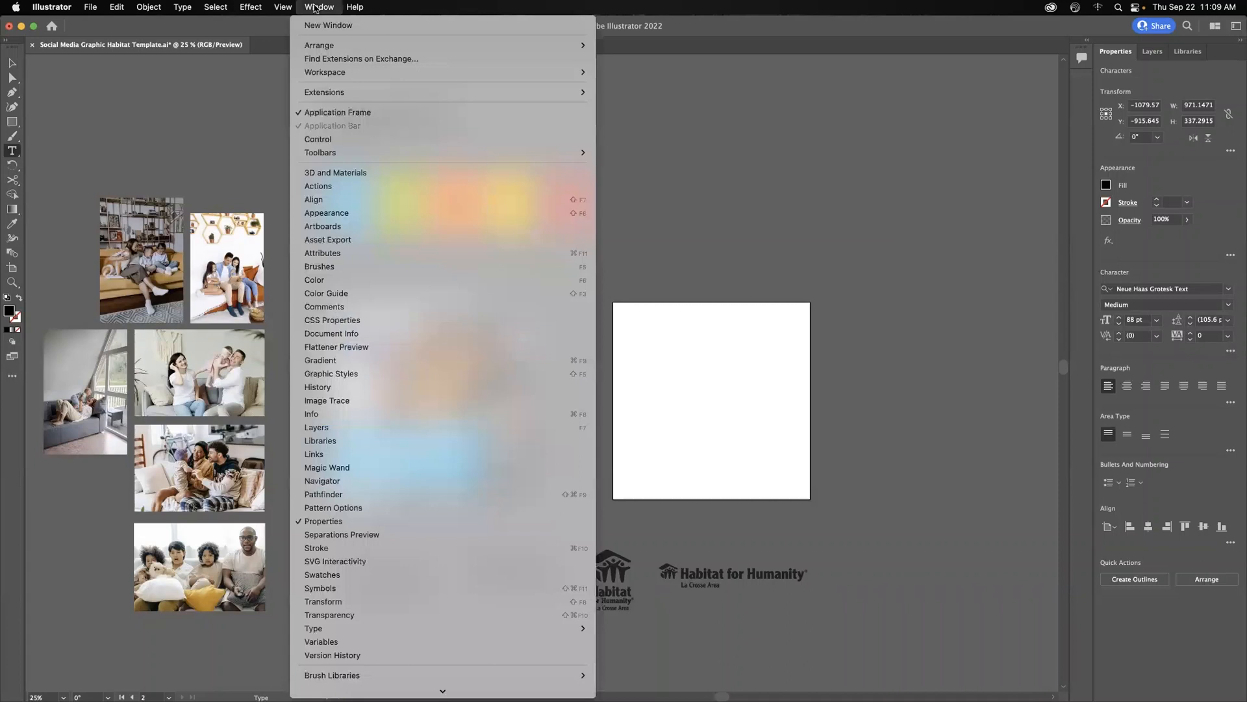
pyautogui.click(319, 140)
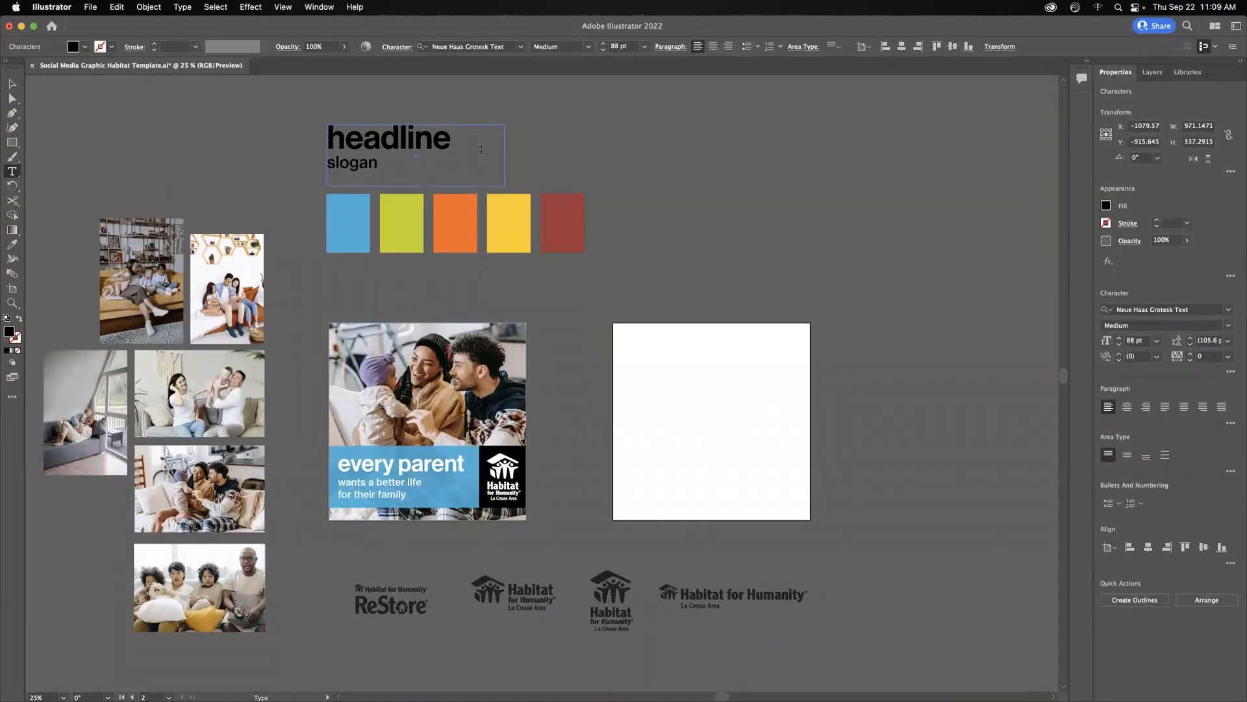
pyautogui.click(10, 85)
pyautogui.click(297, 172)
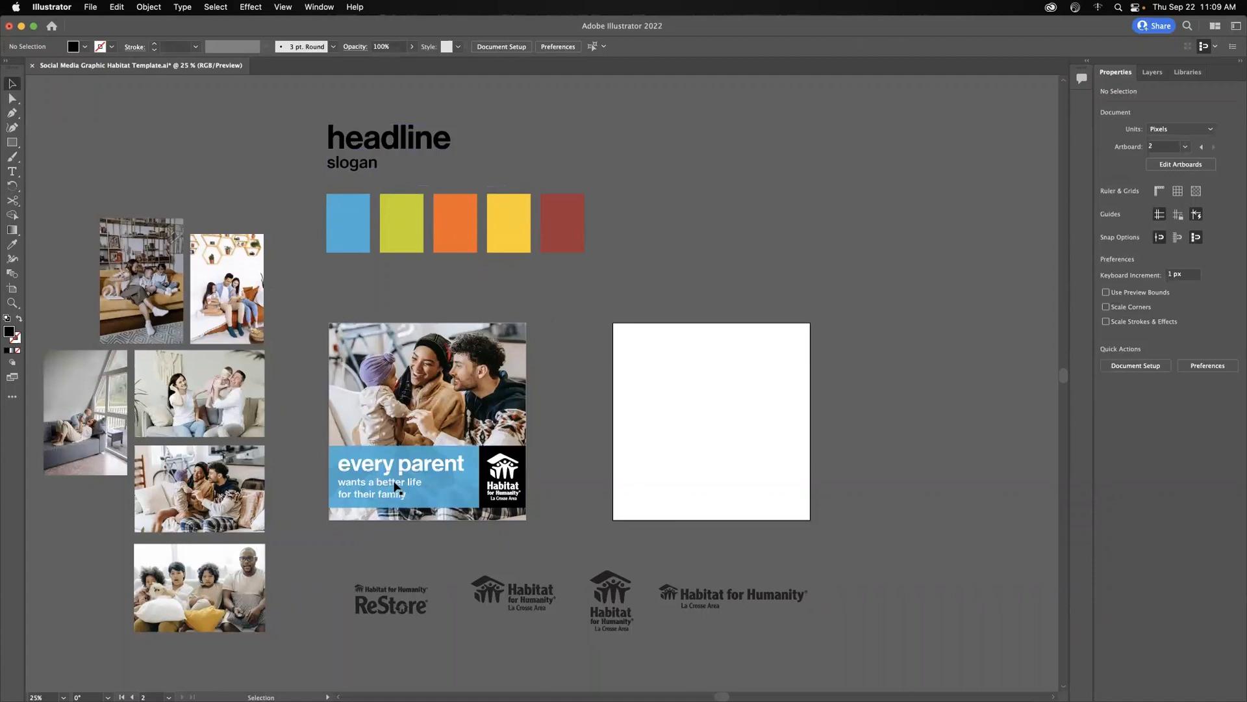
# Save Social Media Graphic Habitat Template.ai and switch to Finder
pyautogui.press('a')
pyautogui.press('super+s')
pyautogui.click(47, 6)
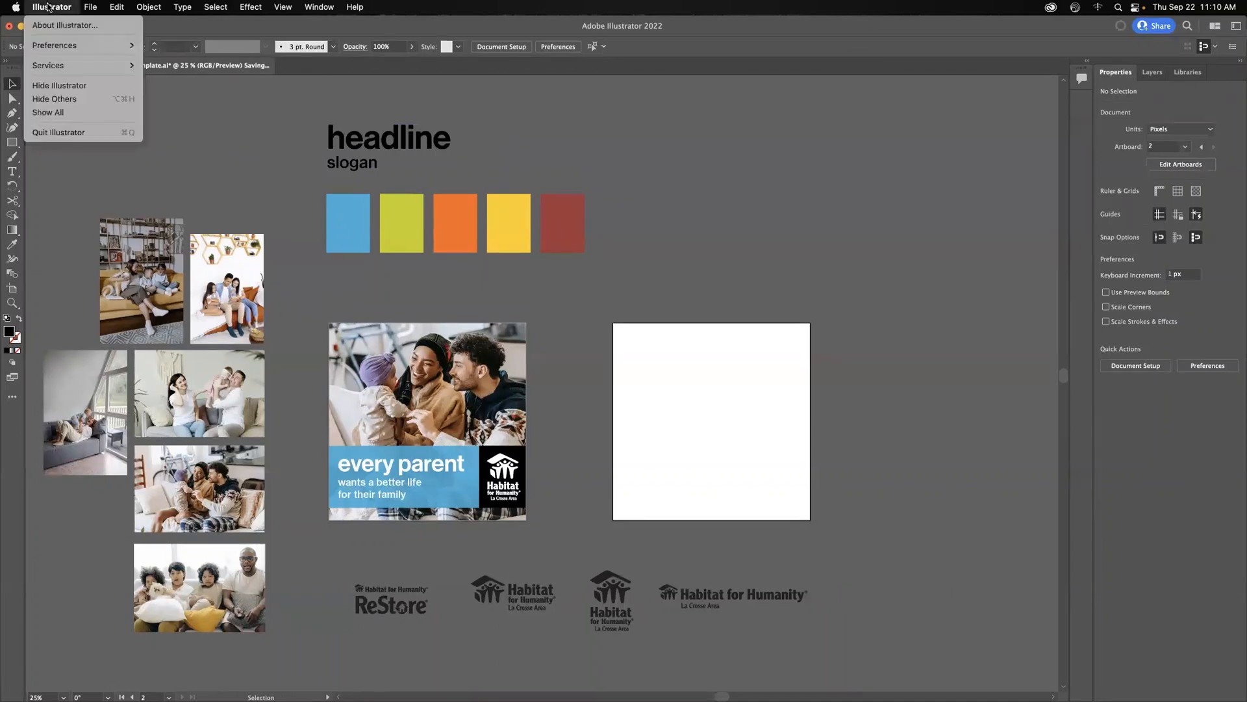
pyautogui.click(458, 268)
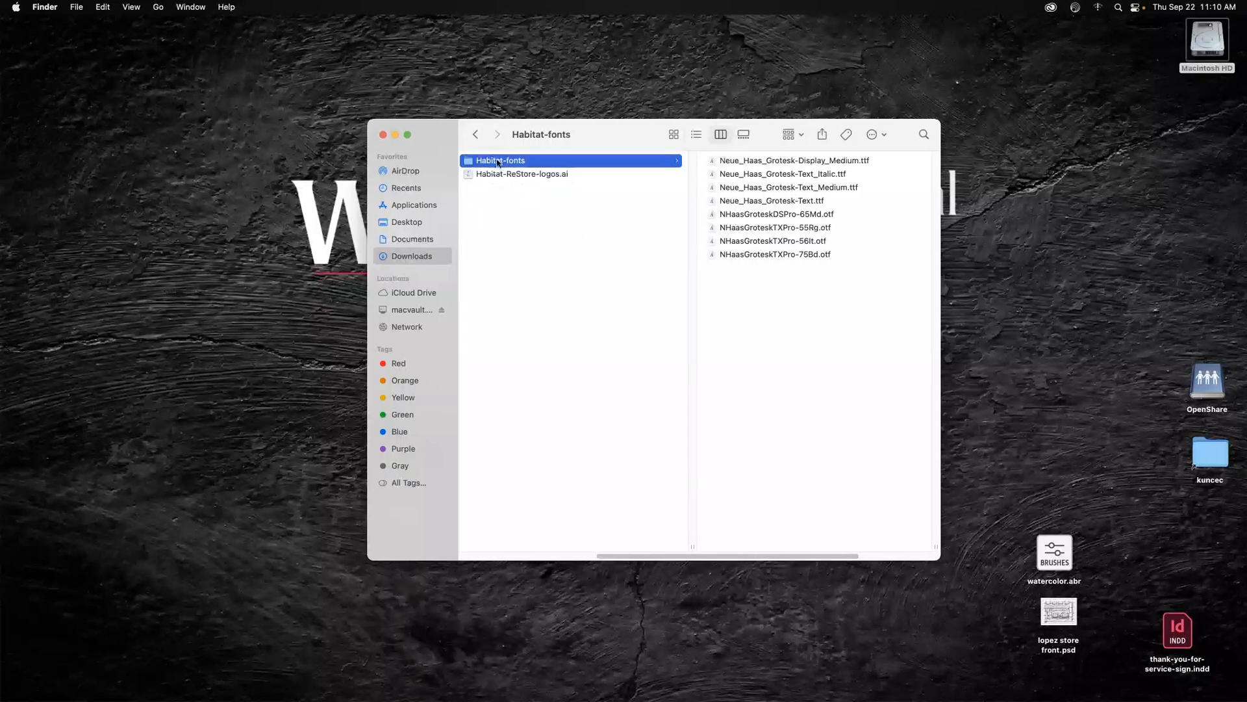
# Look through the Habitat-Social-Graphic-Template-and-Photos folder in Finder, and switch back to Illustrator
pyautogui.click(475, 134)
pyautogui.click(539, 174)
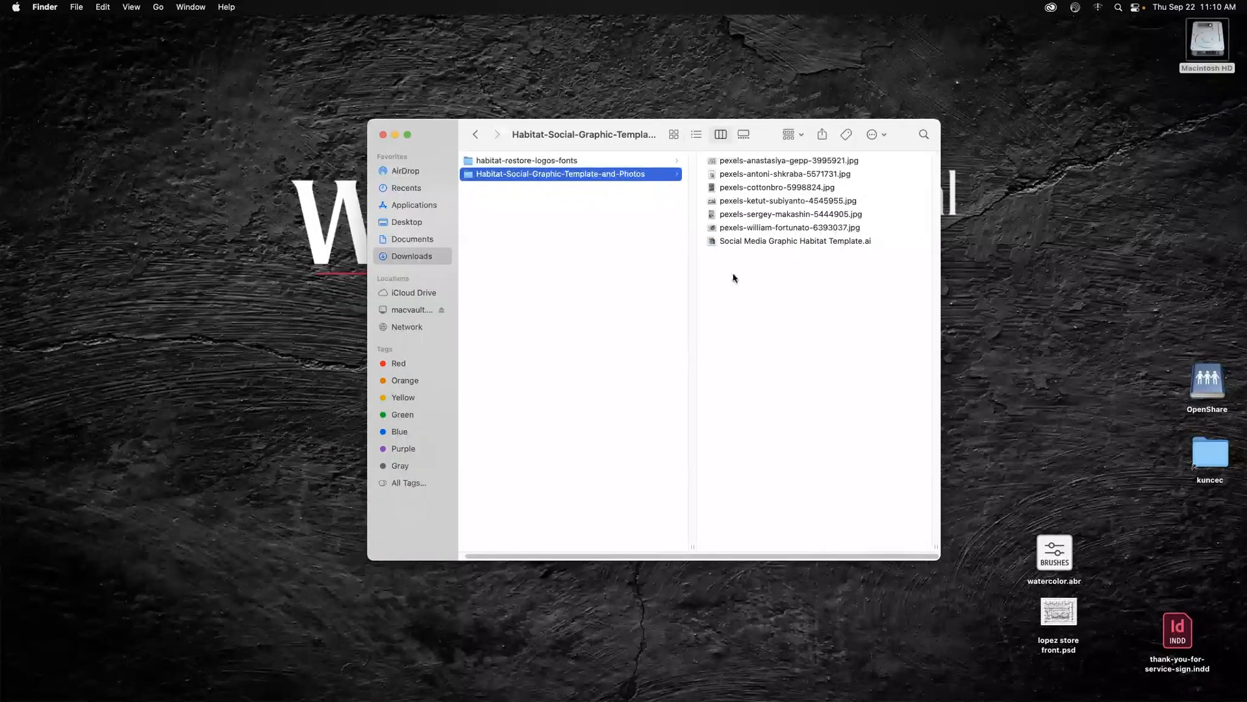
pyautogui.moveTo(416, 694)
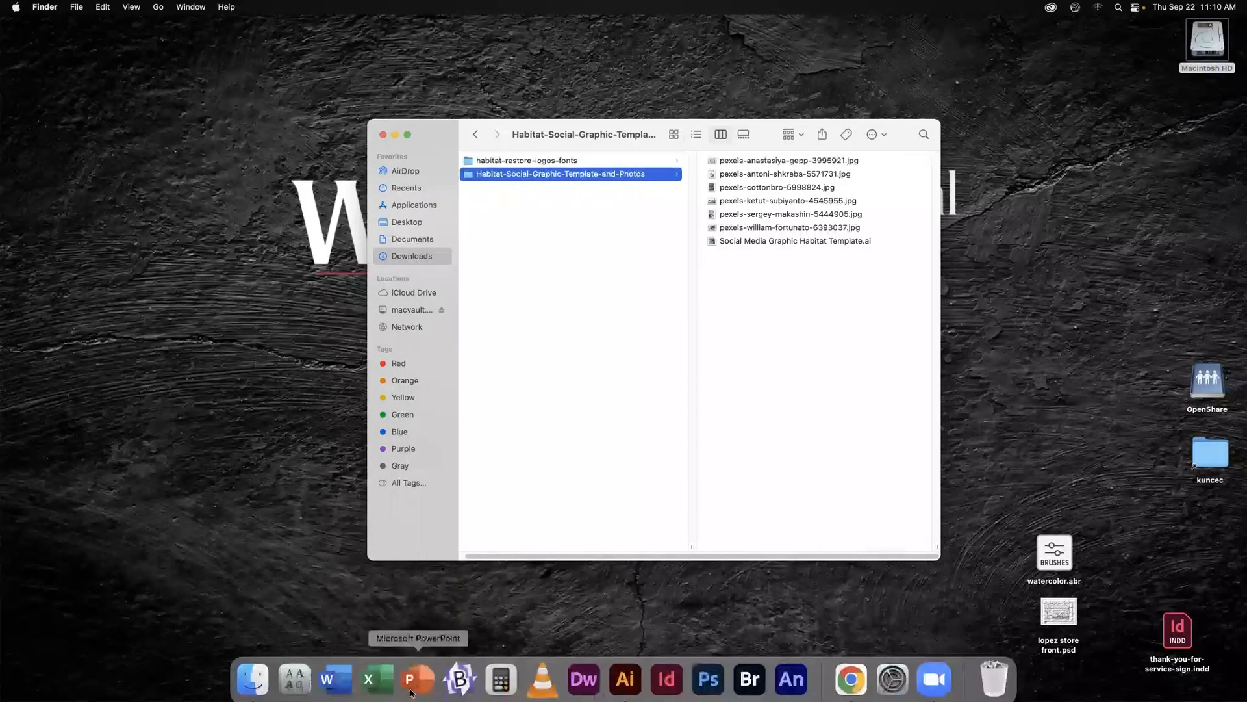
pyautogui.click(628, 679)
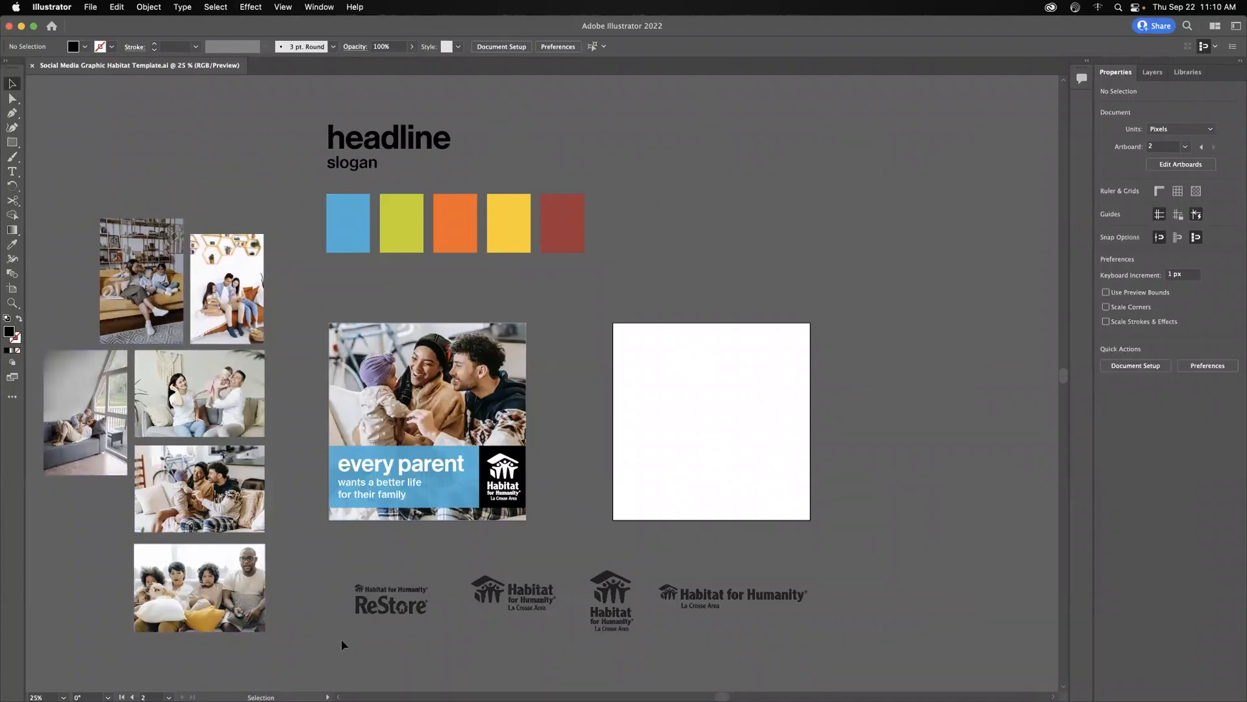
# Switch to Chrome and open unsplash.com in a new tab
pyautogui.moveTo(383, 693)
pyautogui.click(851, 673)
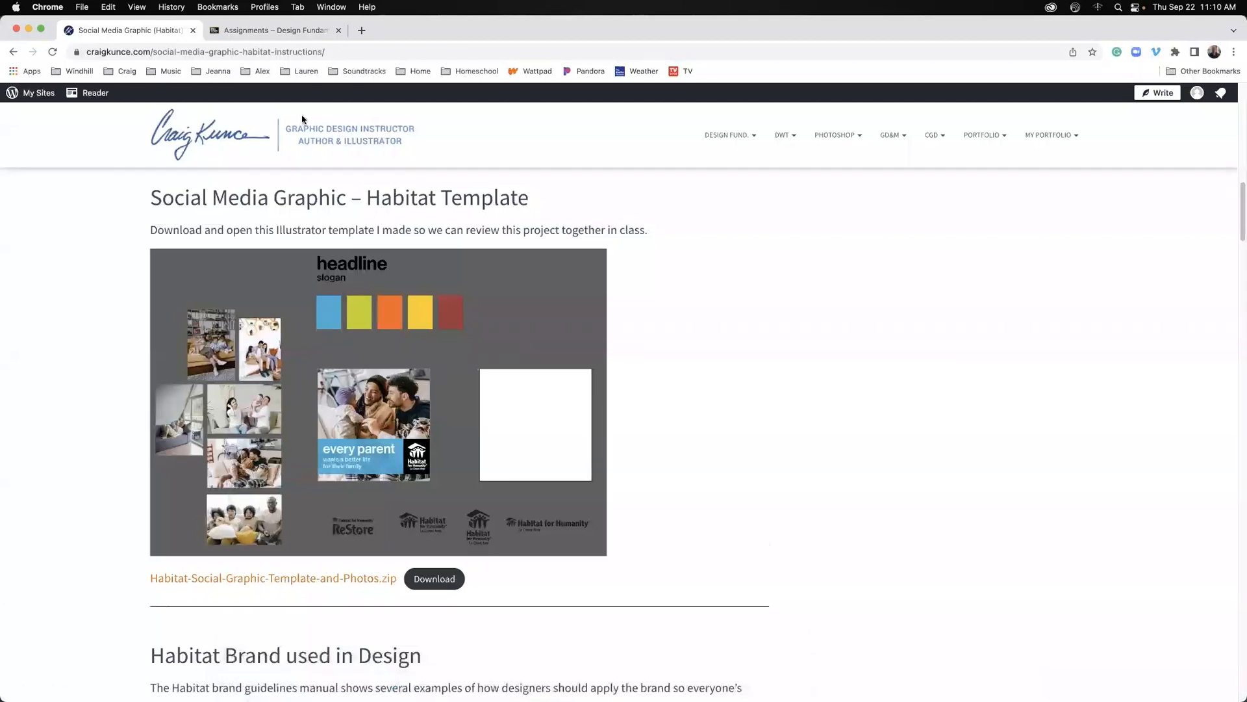
pyautogui.press('cmd+t')
pyautogui.write('unsplash')
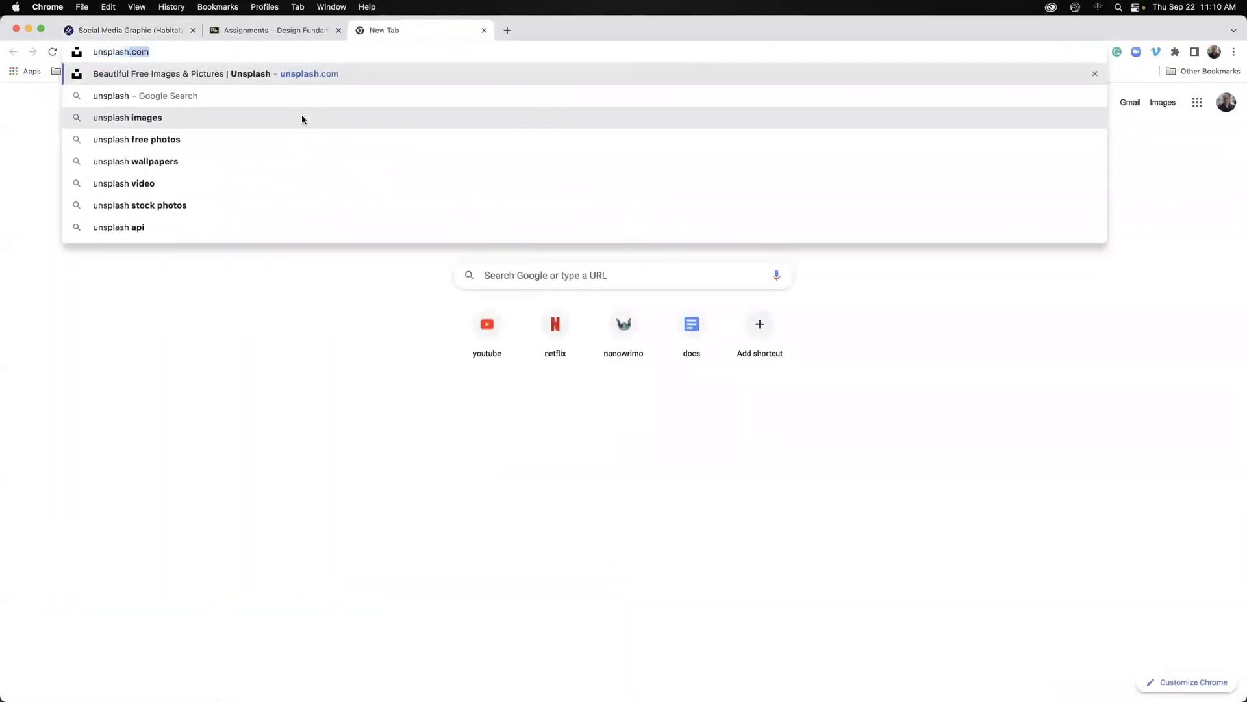
pyautogui.press('Return')
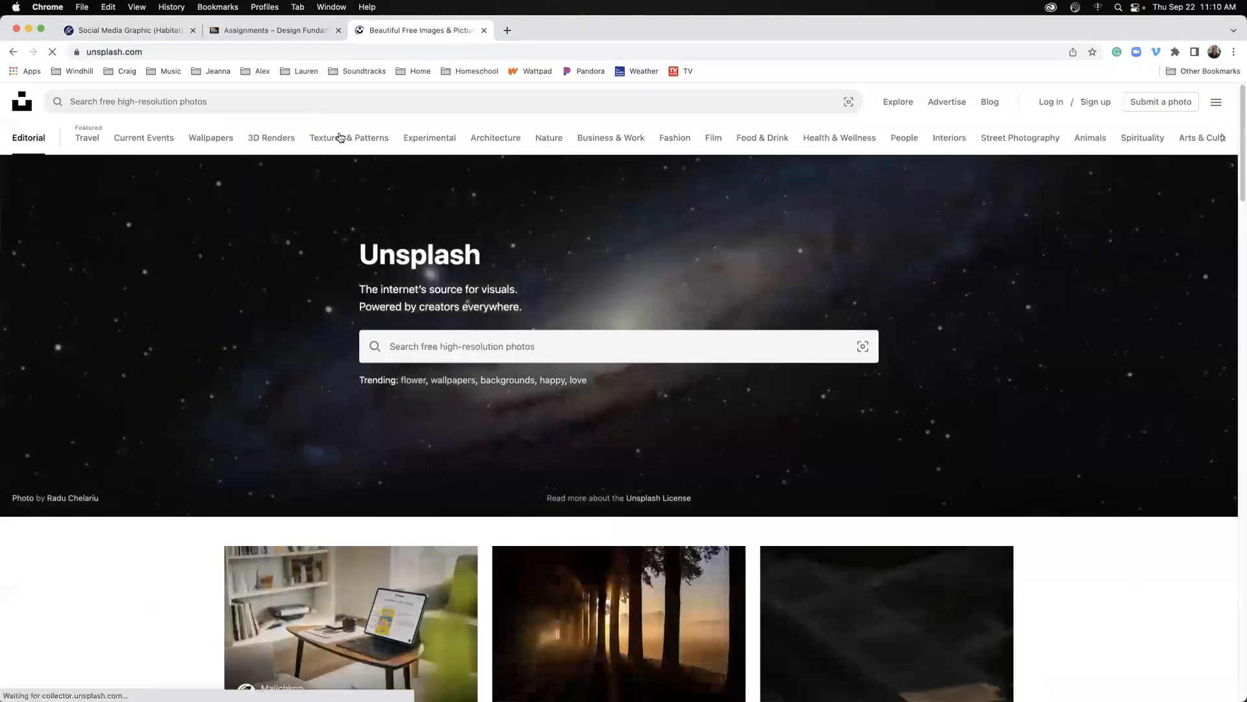
# Review the stock photo sites listed on the class assignments page and in the project's grading checklist, and return to Unsplash
pyautogui.click(278, 31)
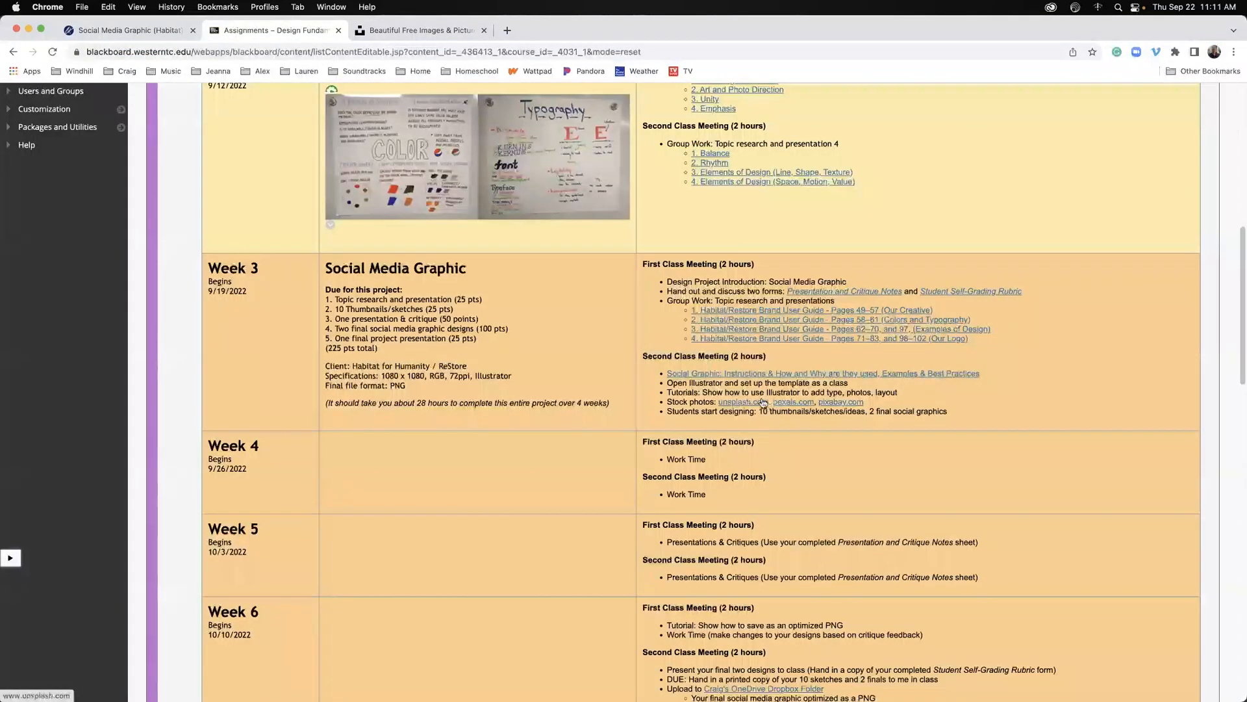
pyautogui.click(154, 36)
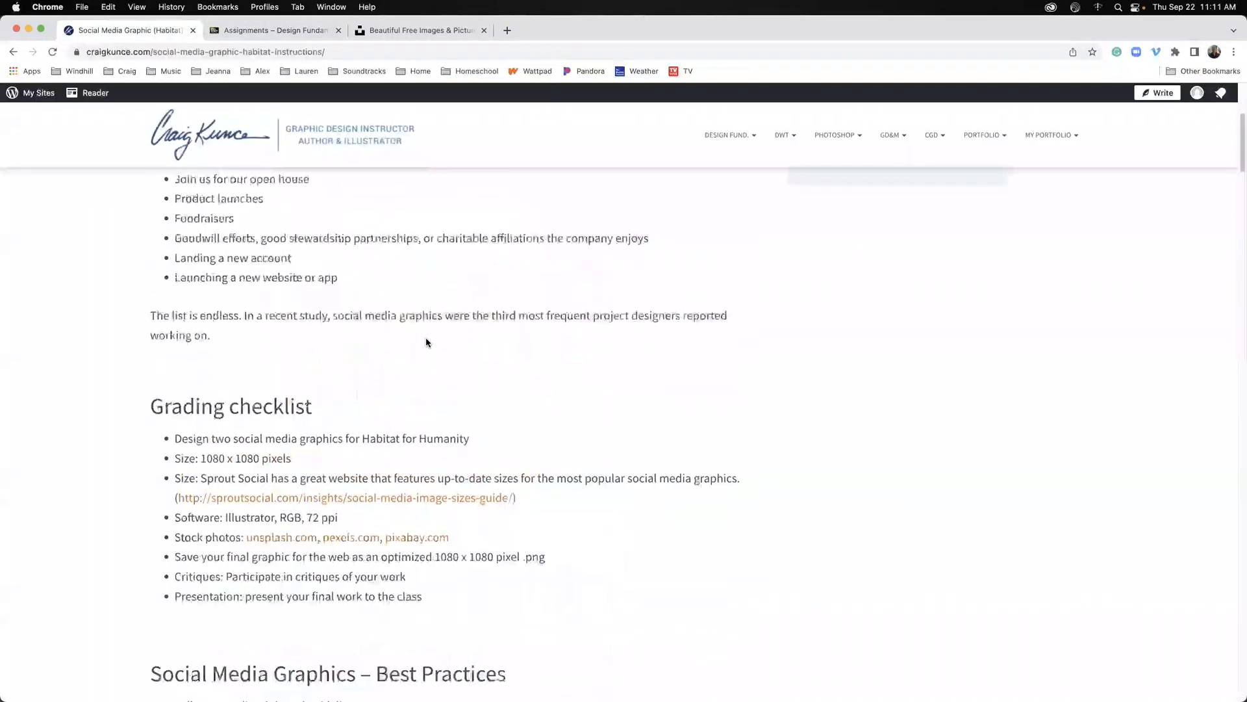
pyautogui.scroll(-3, 426, 340)
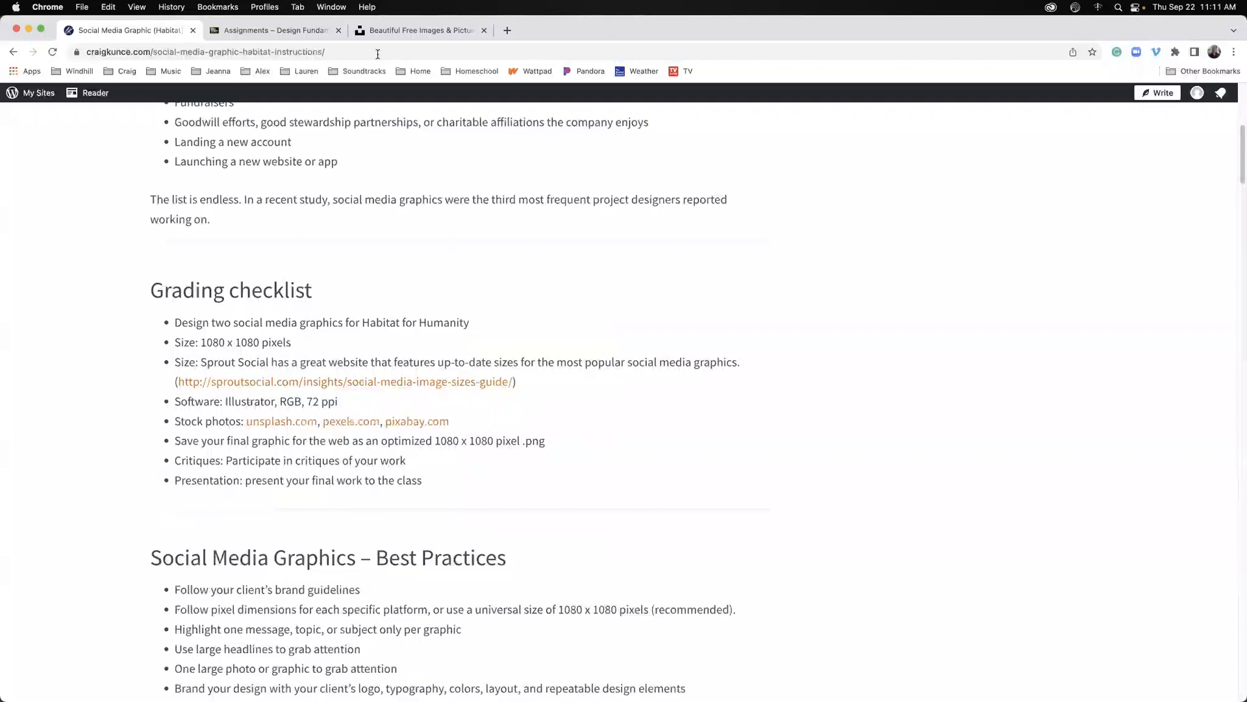
pyautogui.click(299, 33)
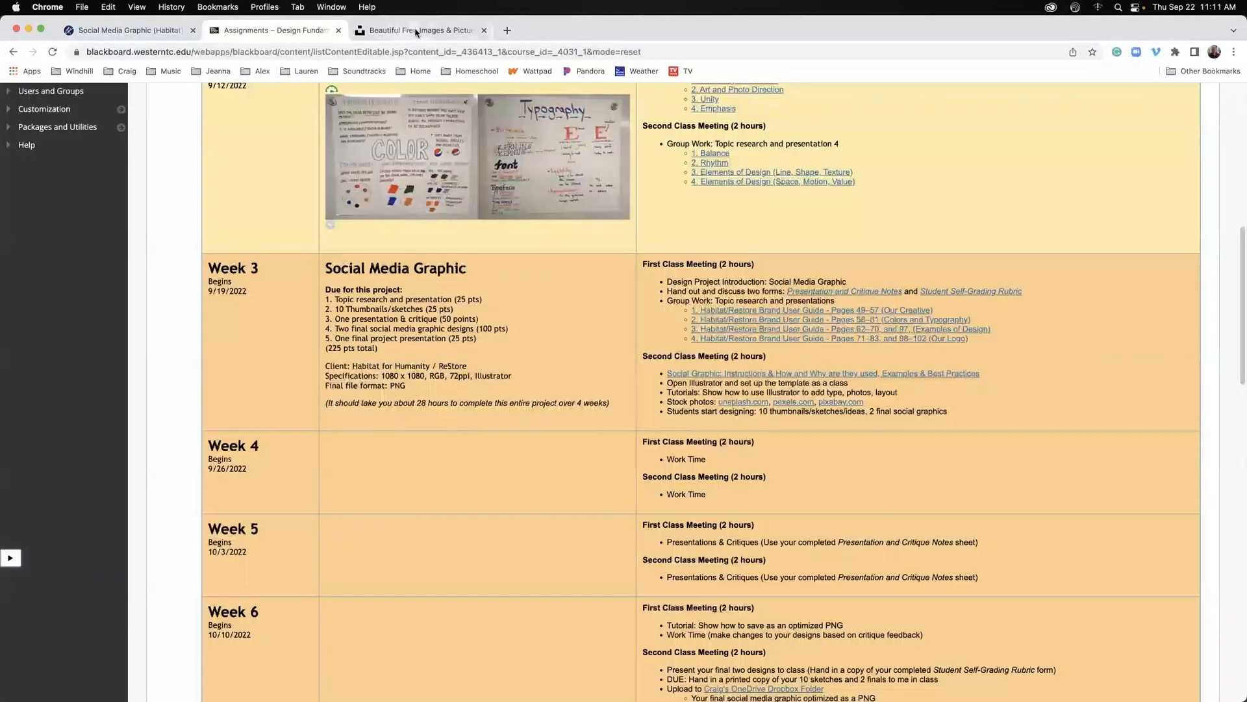
pyautogui.click(413, 30)
# Dismiss the language notice on Unsplash and search the photos for "happy family"
pyautogui.click(424, 346)
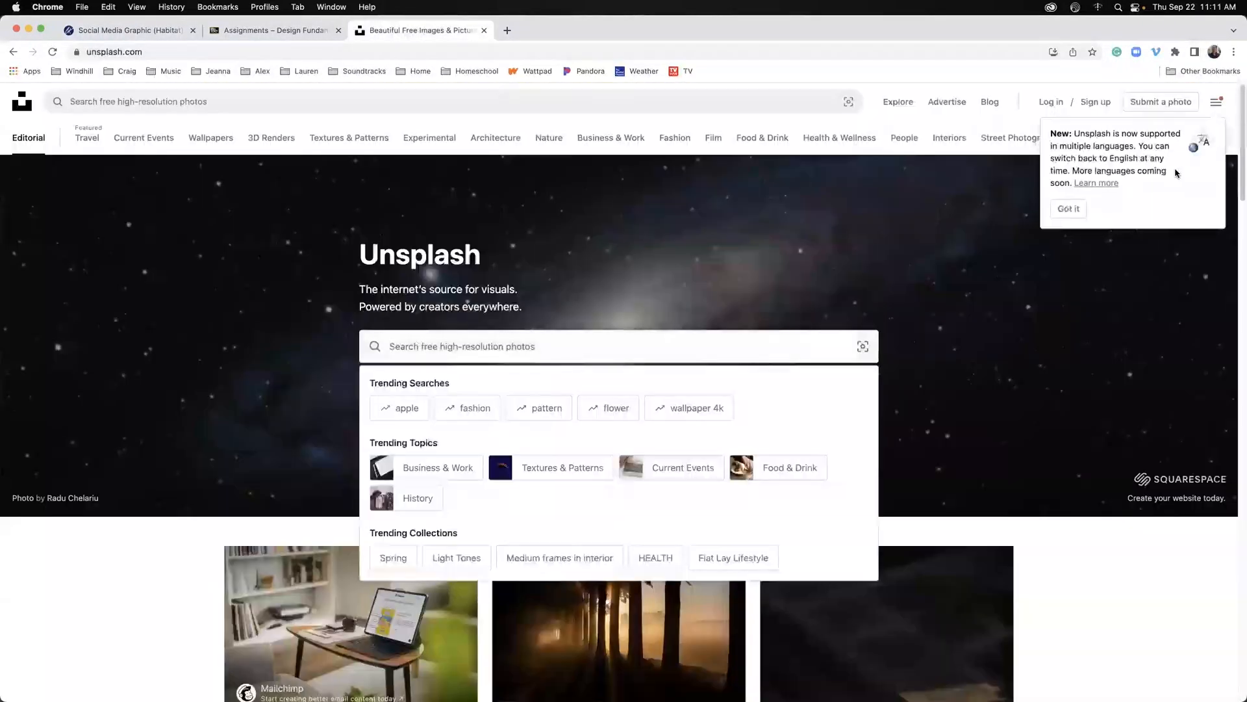
pyautogui.click(1069, 209)
pyautogui.click(436, 345)
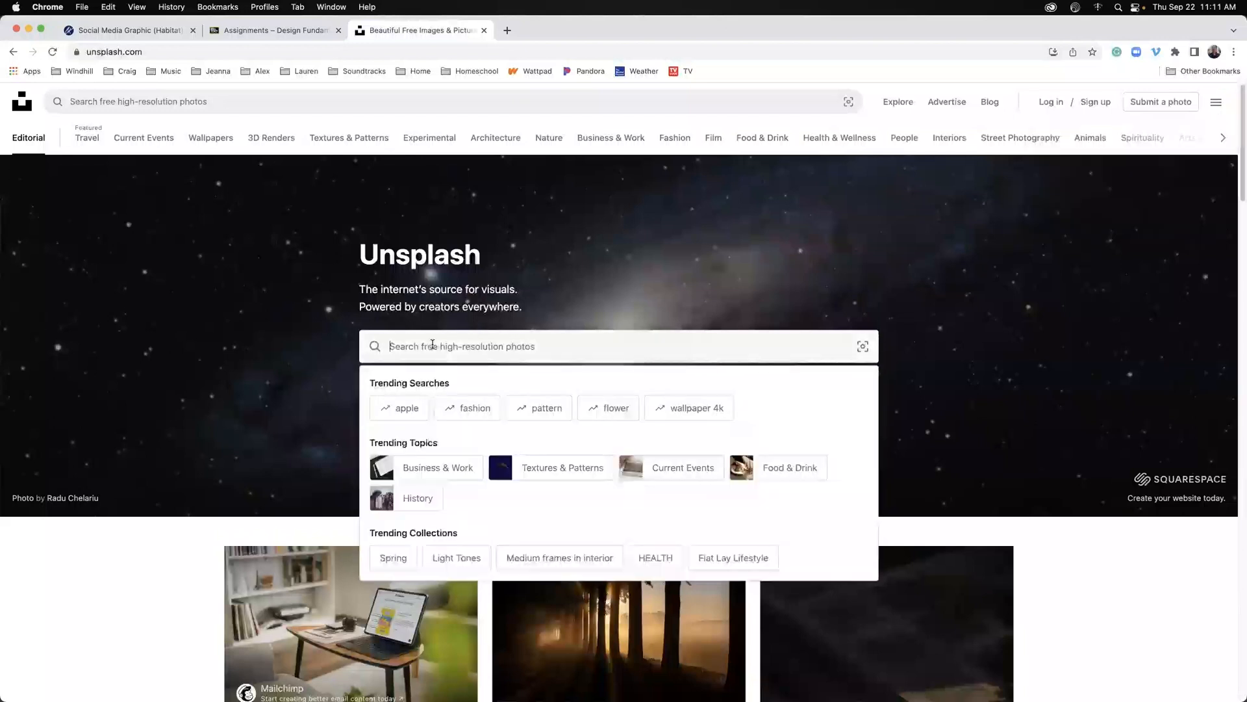
pyautogui.write('happy')
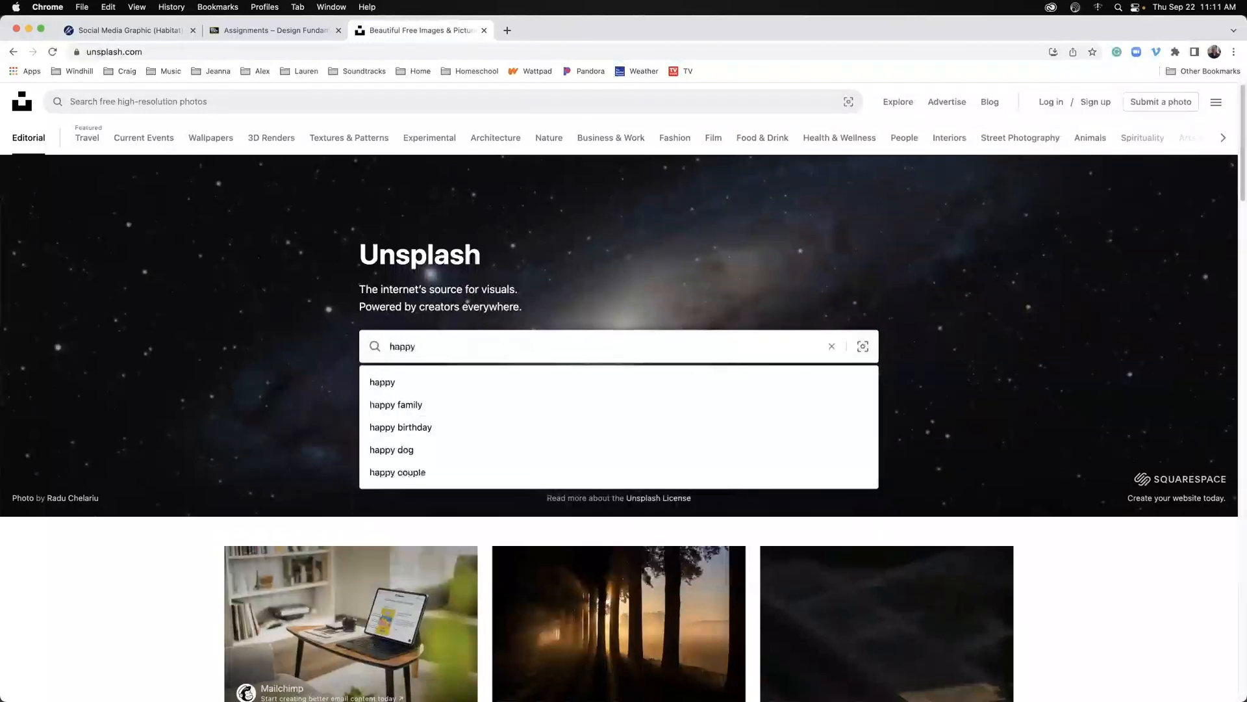
pyautogui.write(' family')
pyautogui.press('Return')
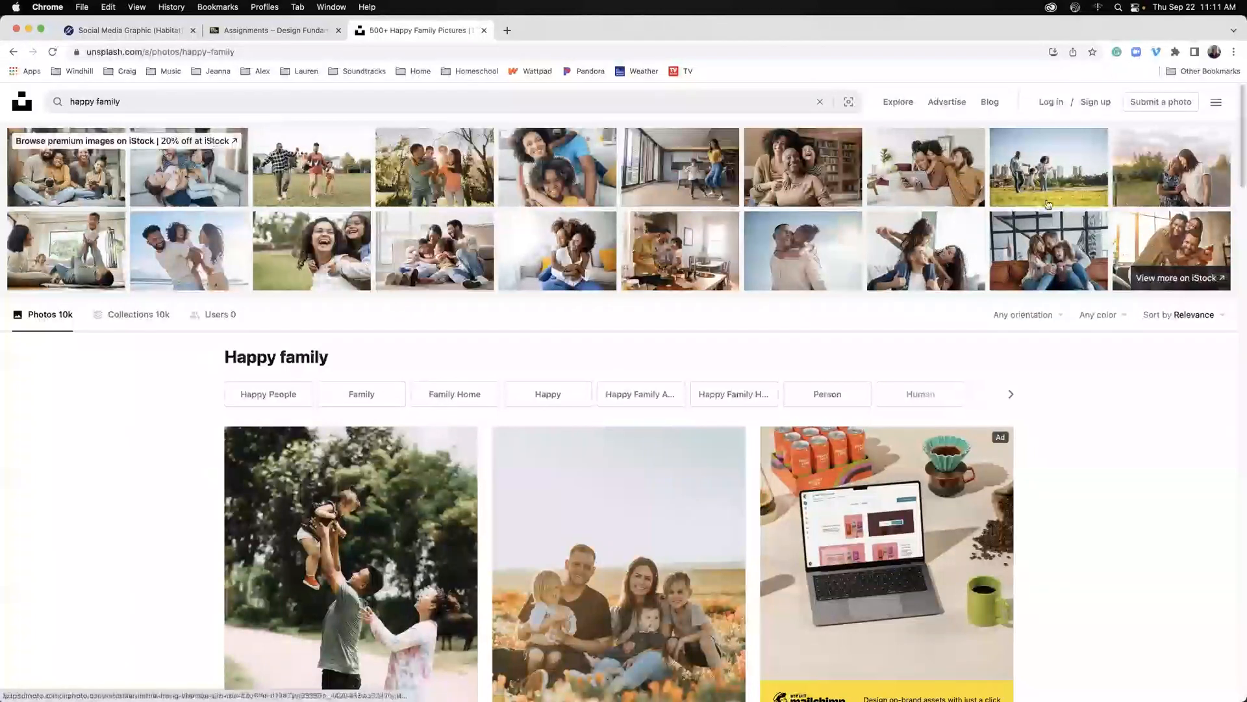
# Browse the happy family photos and download the one of a woman hugging a girl on a grey sofa
pyautogui.moveTo(1239, 179); pyautogui.dragTo(1238, 236)
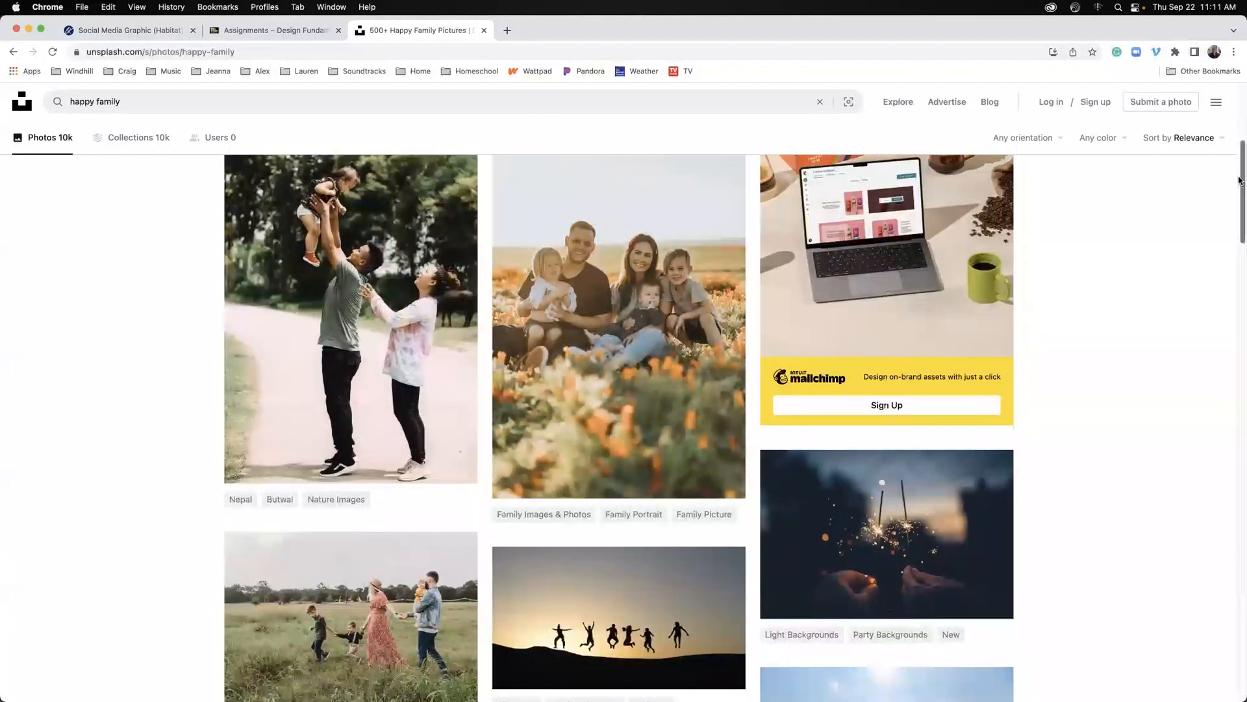
pyautogui.scroll(-3, 1238, 230)
pyautogui.scroll(-10, 1238, 230)
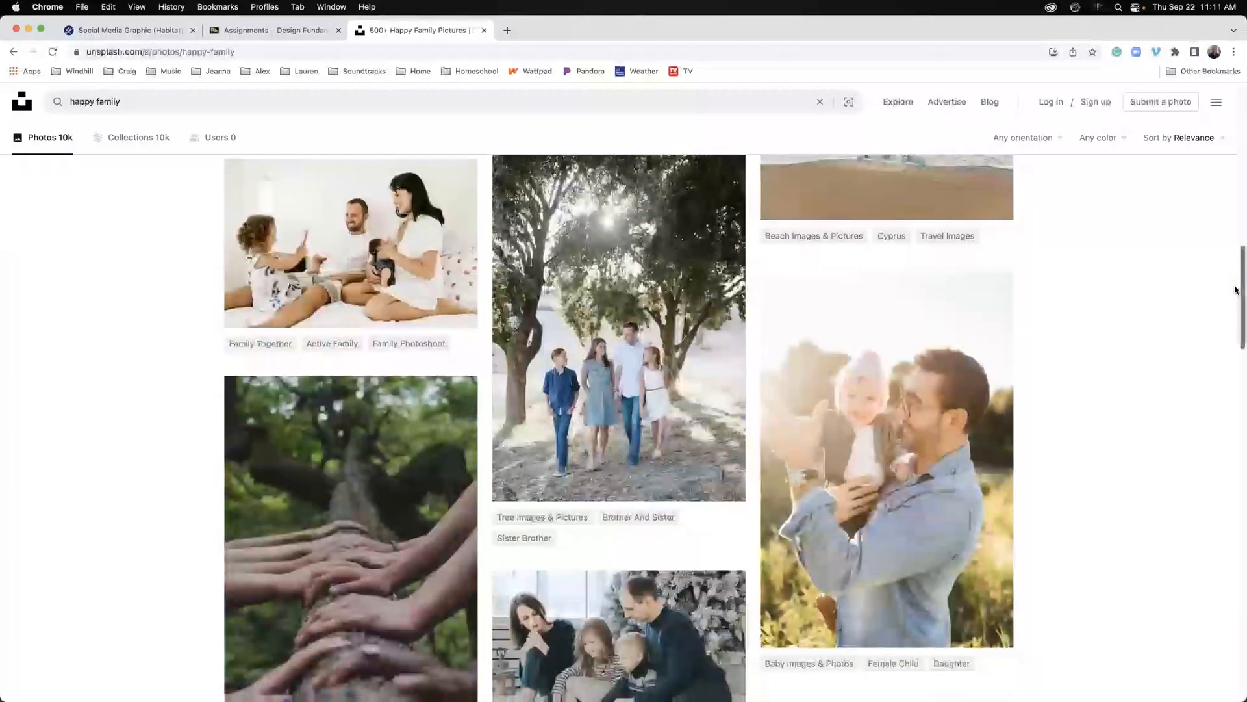
pyautogui.scroll(-6, 1230, 347)
pyautogui.scroll(-3, 1230, 348)
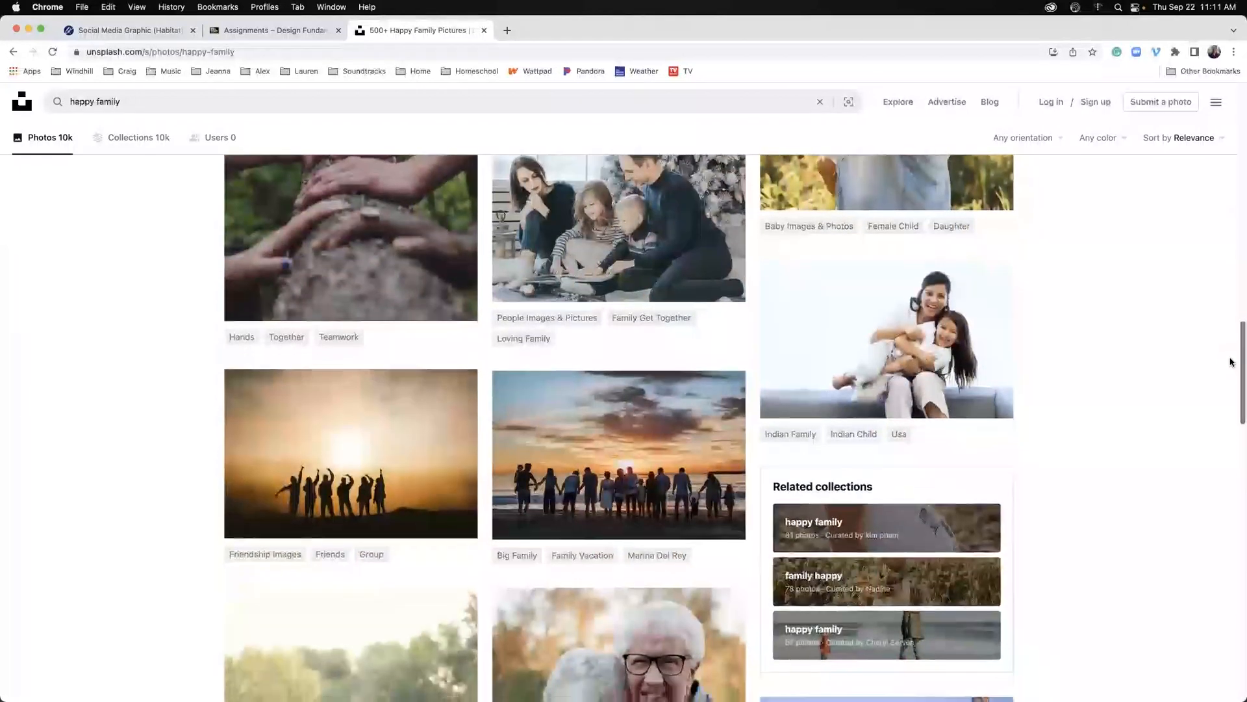
pyautogui.scroll(-8, 1231, 376)
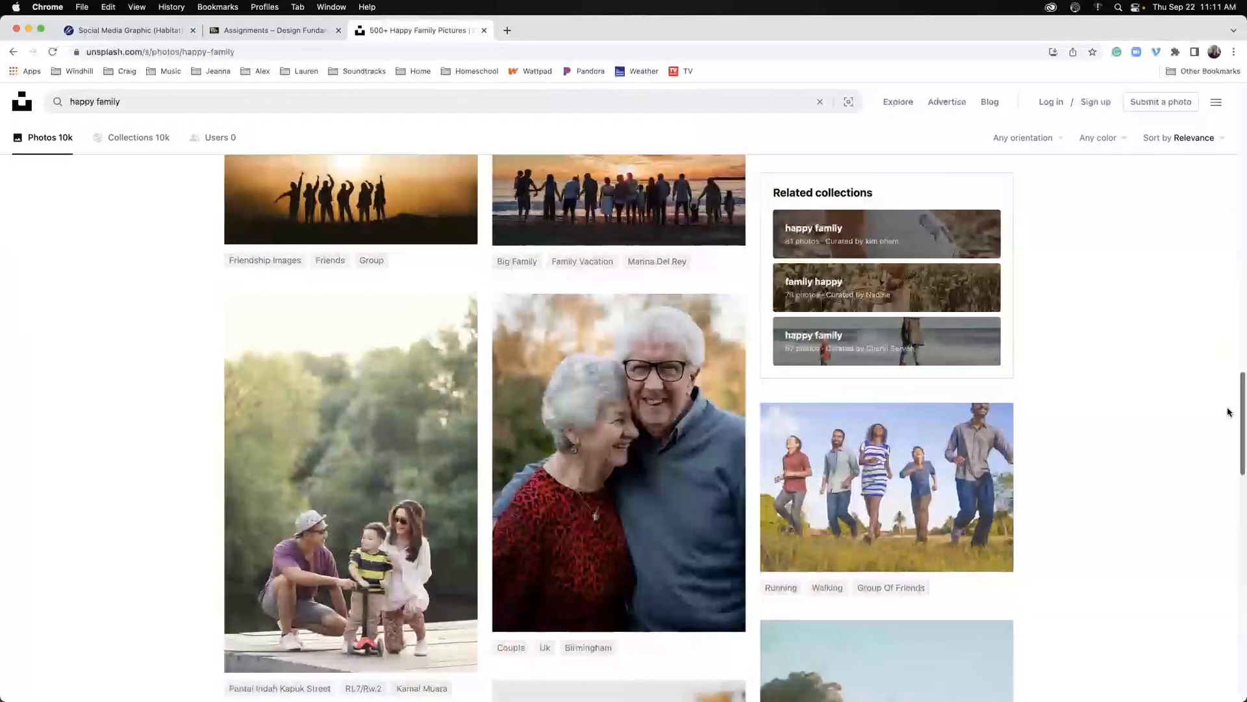
pyautogui.scroll(7, 1228, 390)
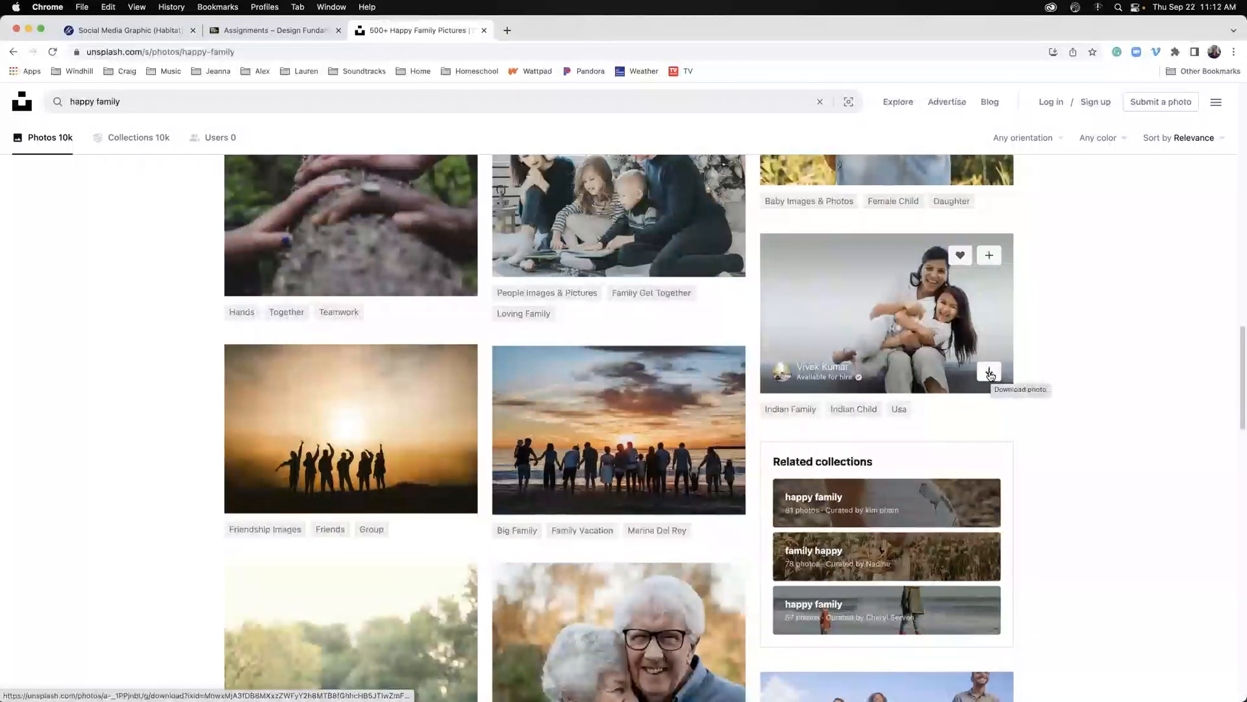
pyautogui.click(991, 376)
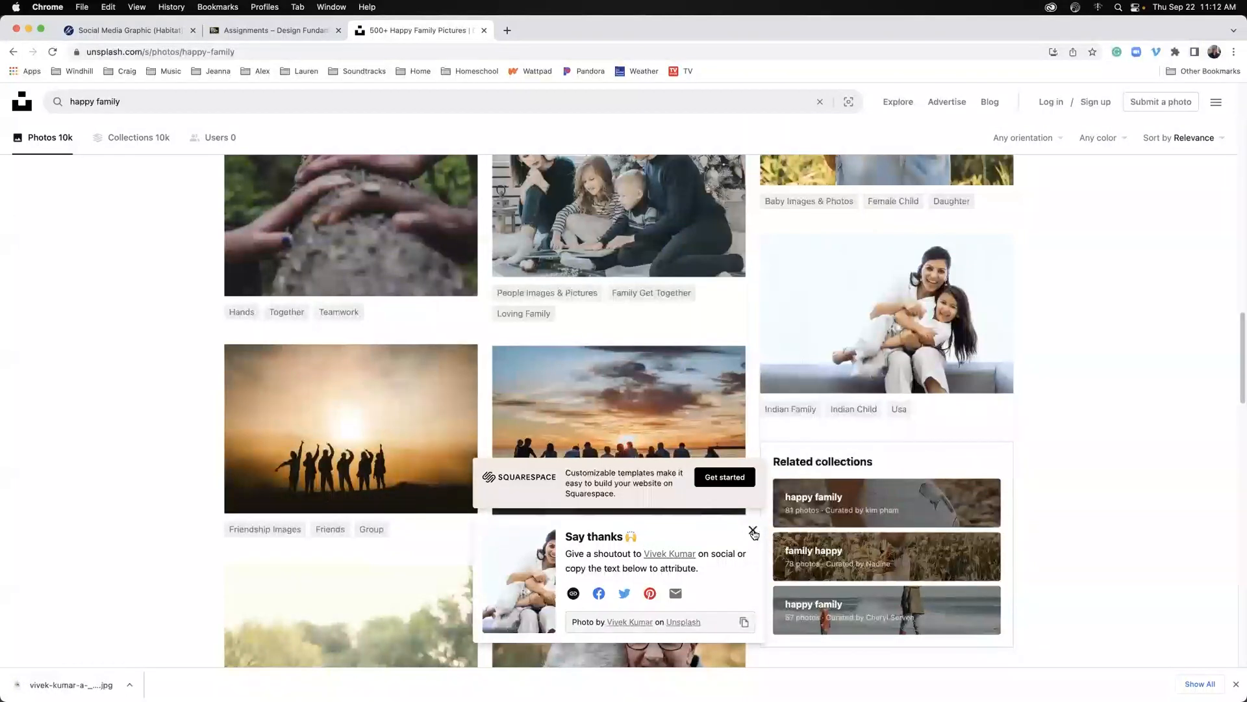
# Dismiss the Unsplash attribution notice, switch to Finder and move the downloaded Unsplash photo from Downloads into the Habitat-Social-Graphic-Template-and-Photos folder
pyautogui.click(754, 533)
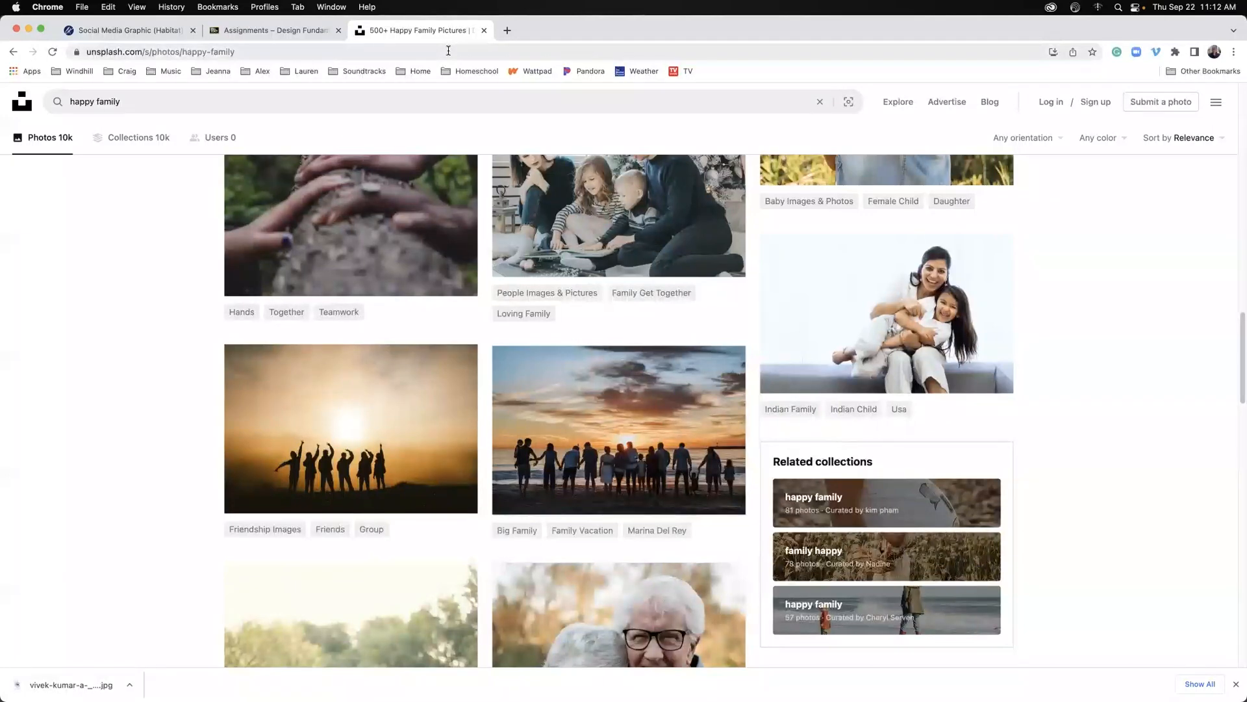
pyautogui.press('super+Tab')
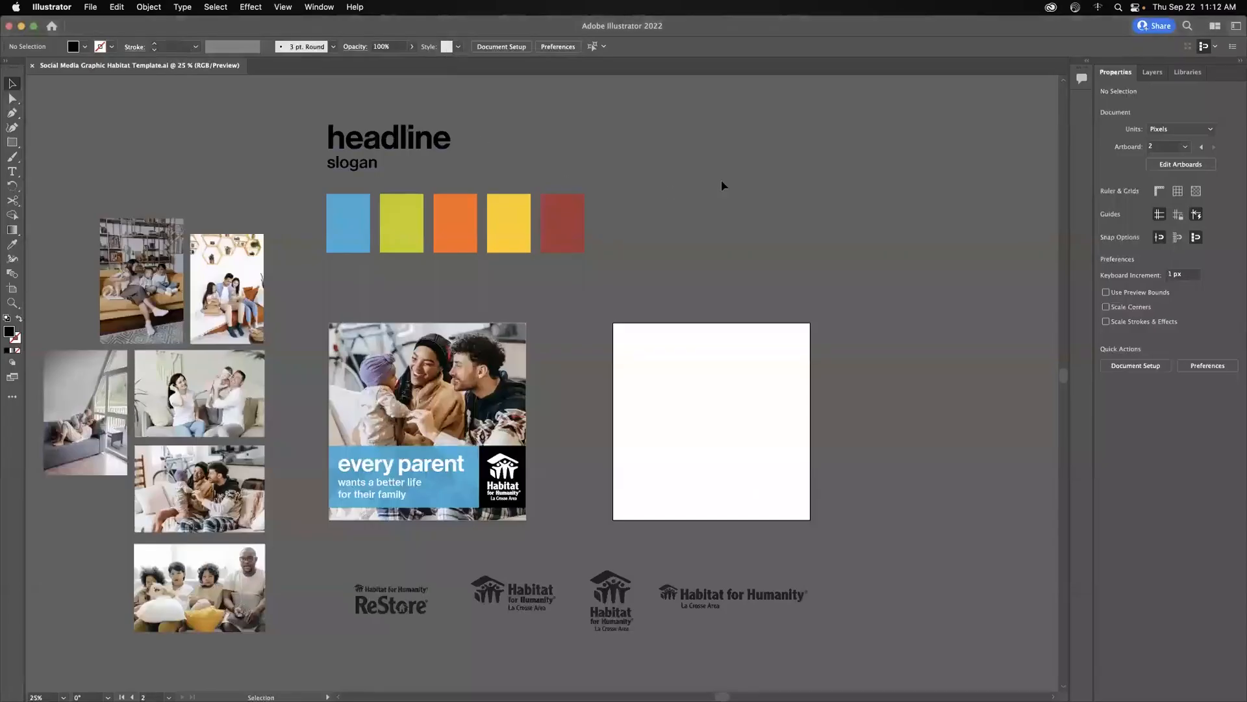
pyautogui.click(65, 7)
pyautogui.click(70, 84)
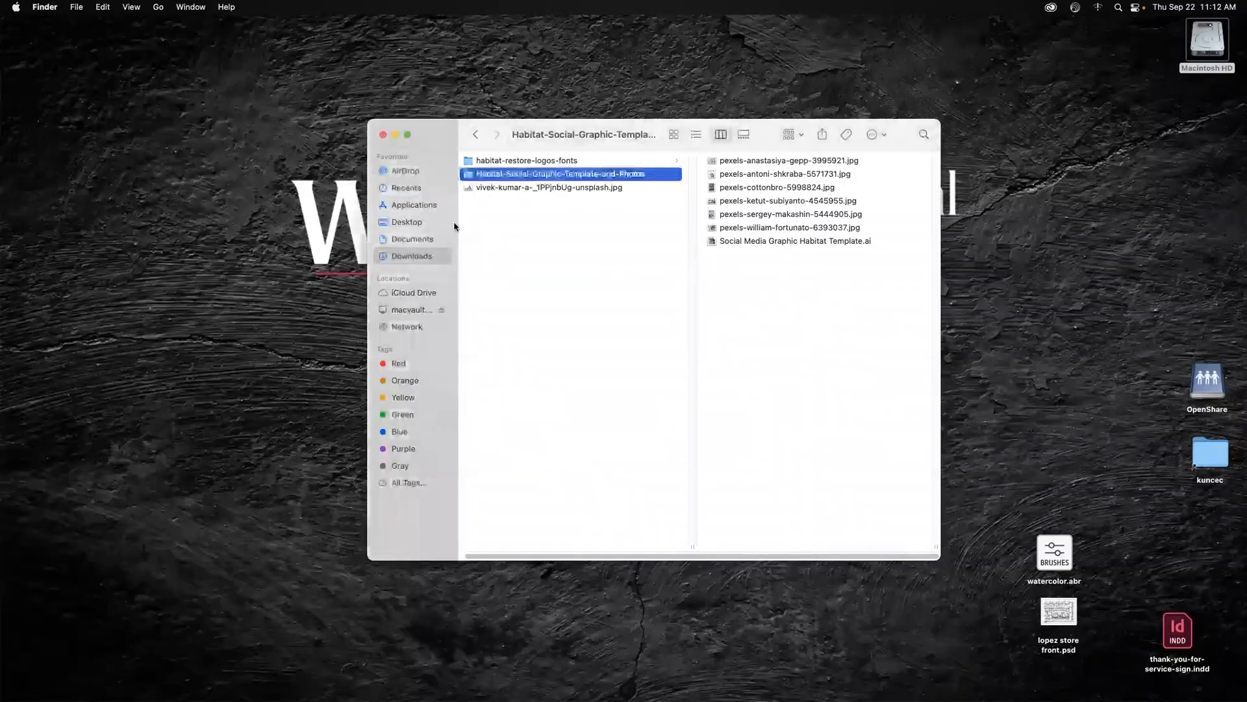
pyautogui.click(519, 189)
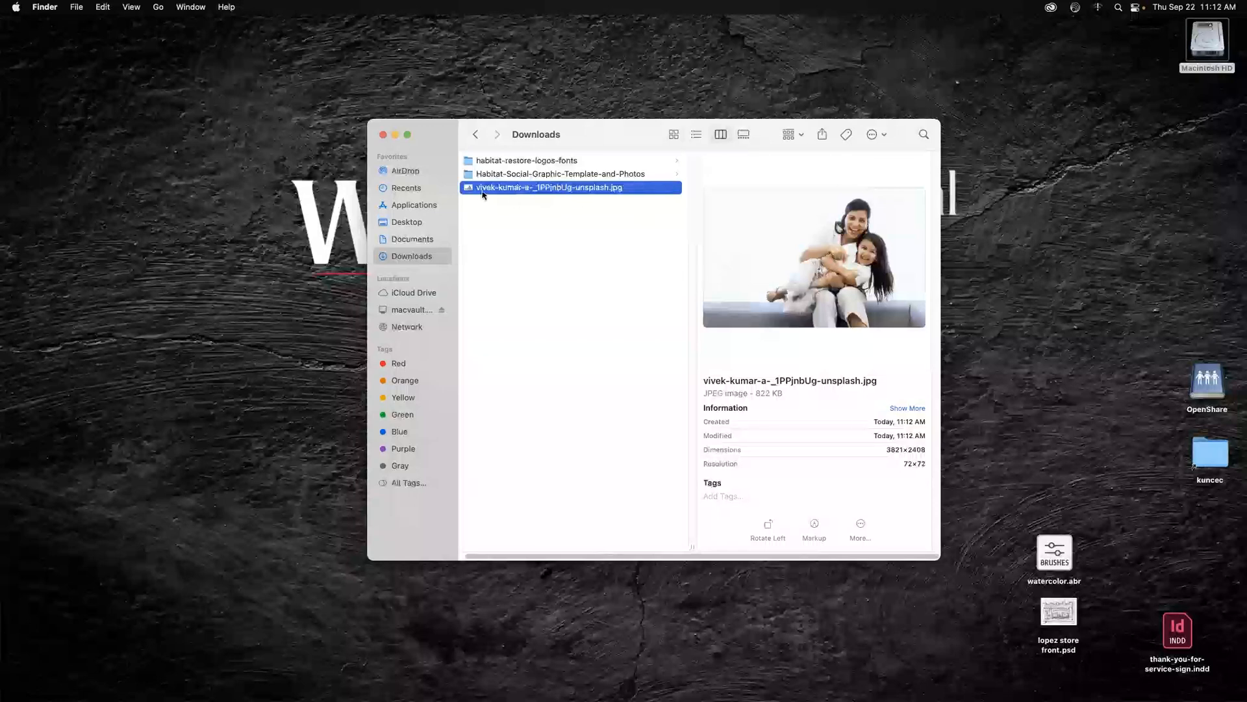
pyautogui.click(522, 174)
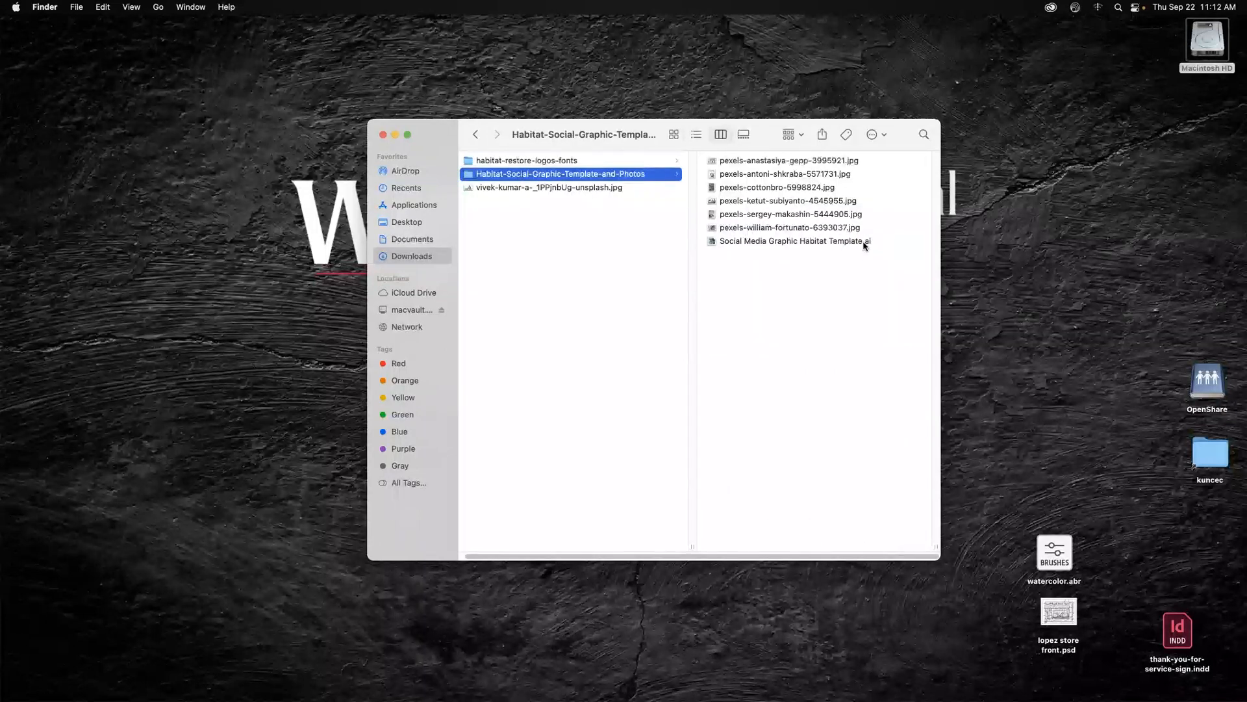
pyautogui.moveTo(522, 190); pyautogui.dragTo(762, 287)
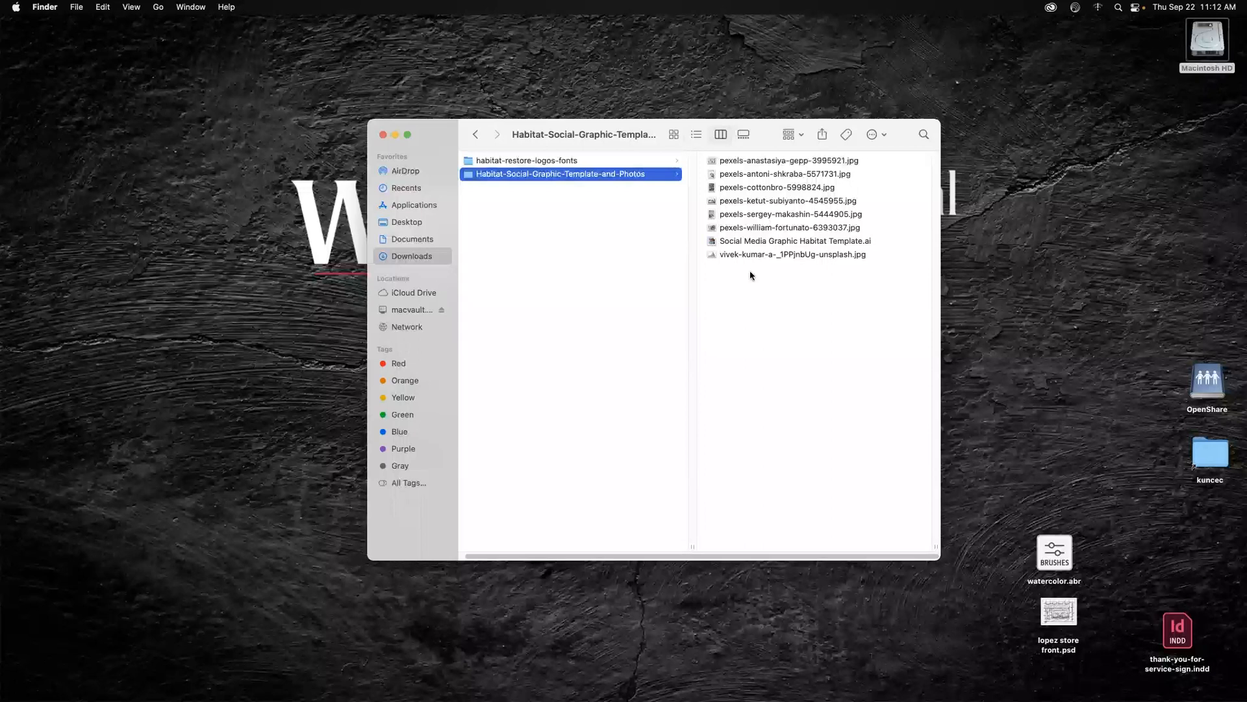
pyautogui.click(765, 256)
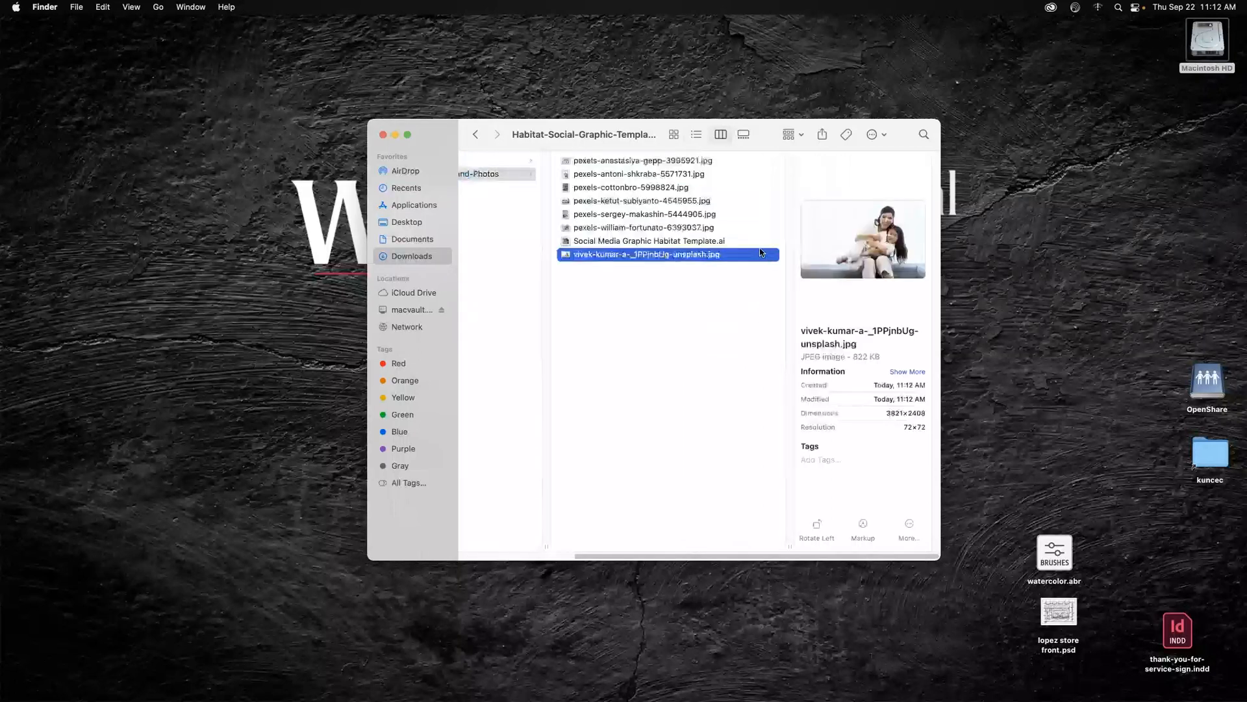
# Switch to Illustrator, try placing the Unsplash photo from the Habitat-Social-Graphic-Template-and-Photos folder at its full 3821 × 2408 px size, and delete it
pyautogui.click(626, 672)
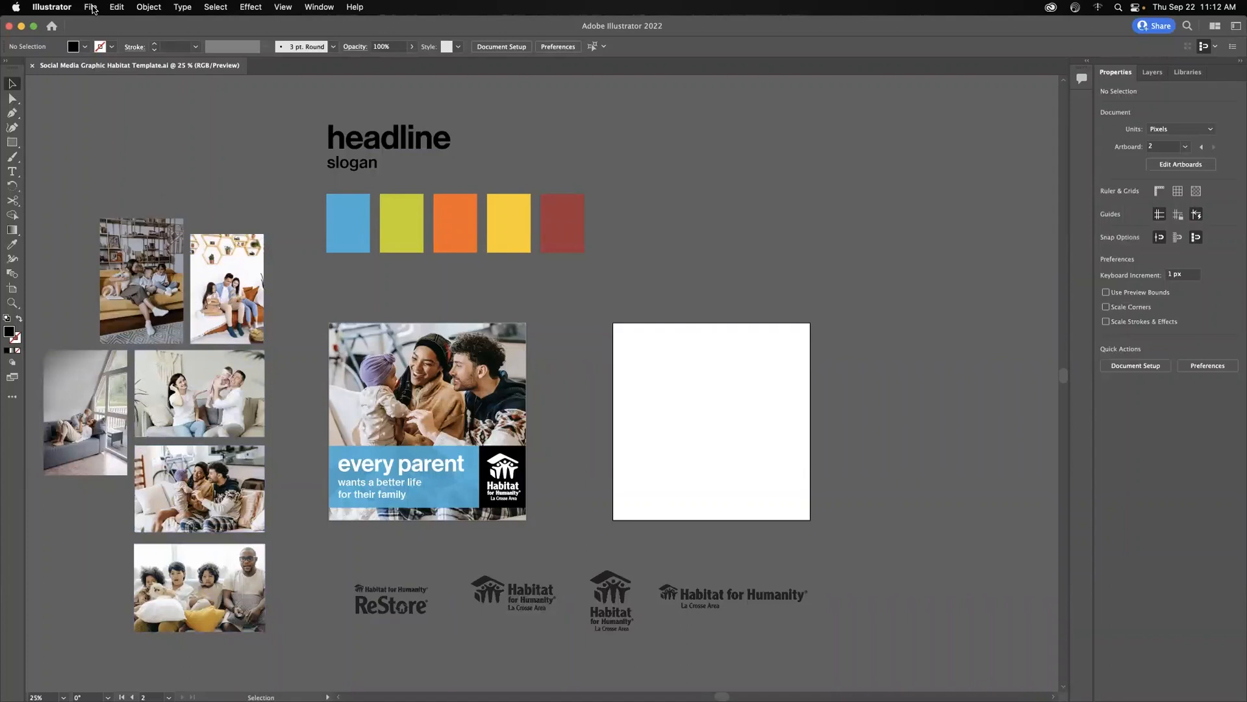
pyautogui.click(90, 8)
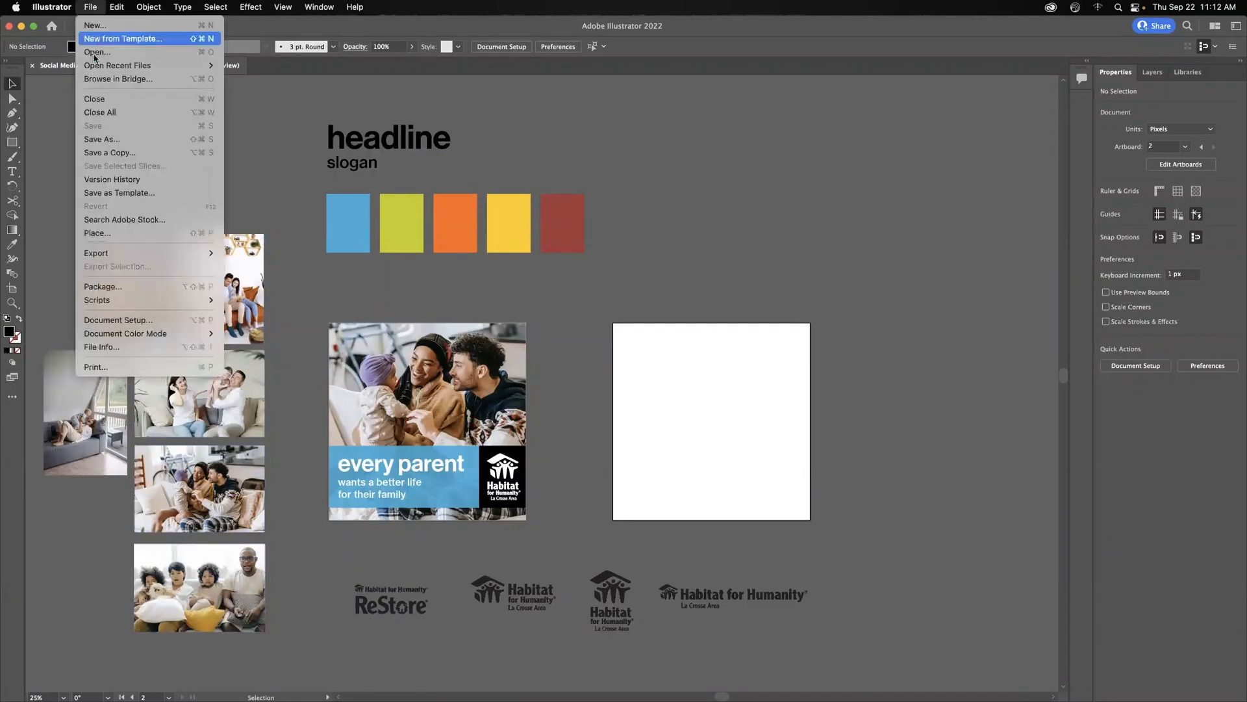
pyautogui.click(131, 234)
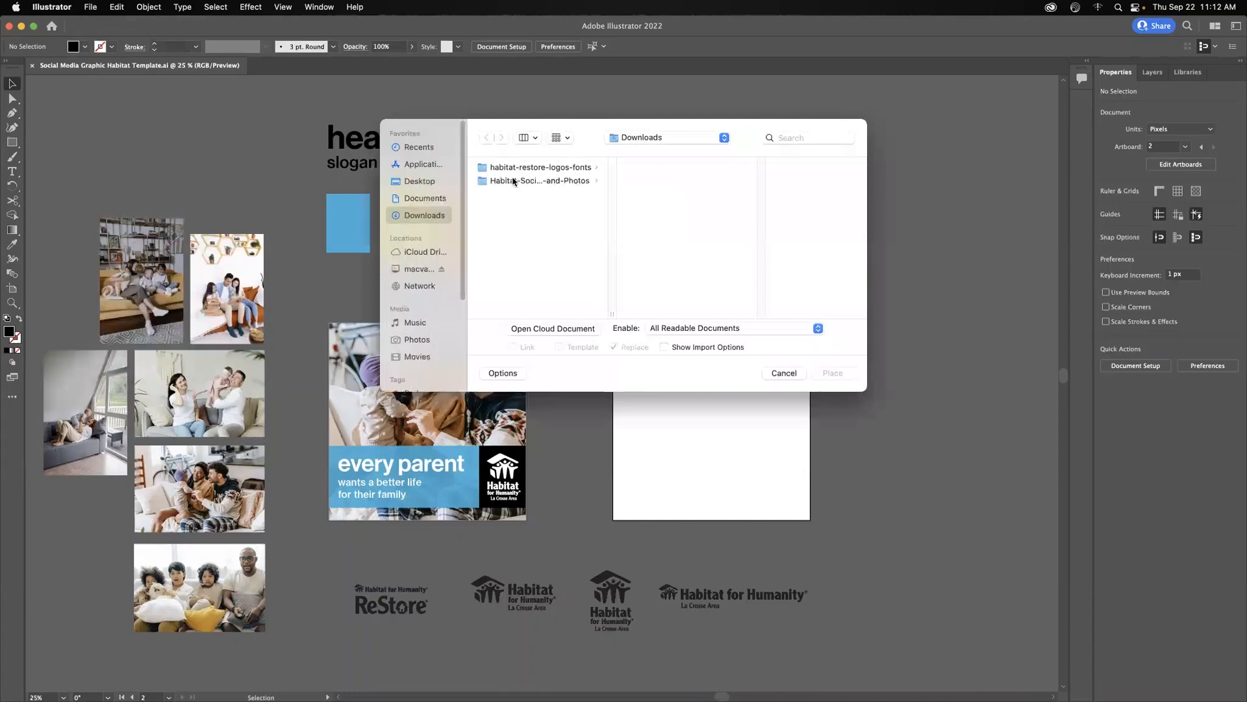
pyautogui.click(514, 182)
pyautogui.moveTo(612, 314); pyautogui.dragTo(695, 311)
pyautogui.moveTo(842, 314); pyautogui.dragTo(982, 314)
pyautogui.moveTo(868, 384); pyautogui.dragTo(984, 392)
pyautogui.click(704, 257)
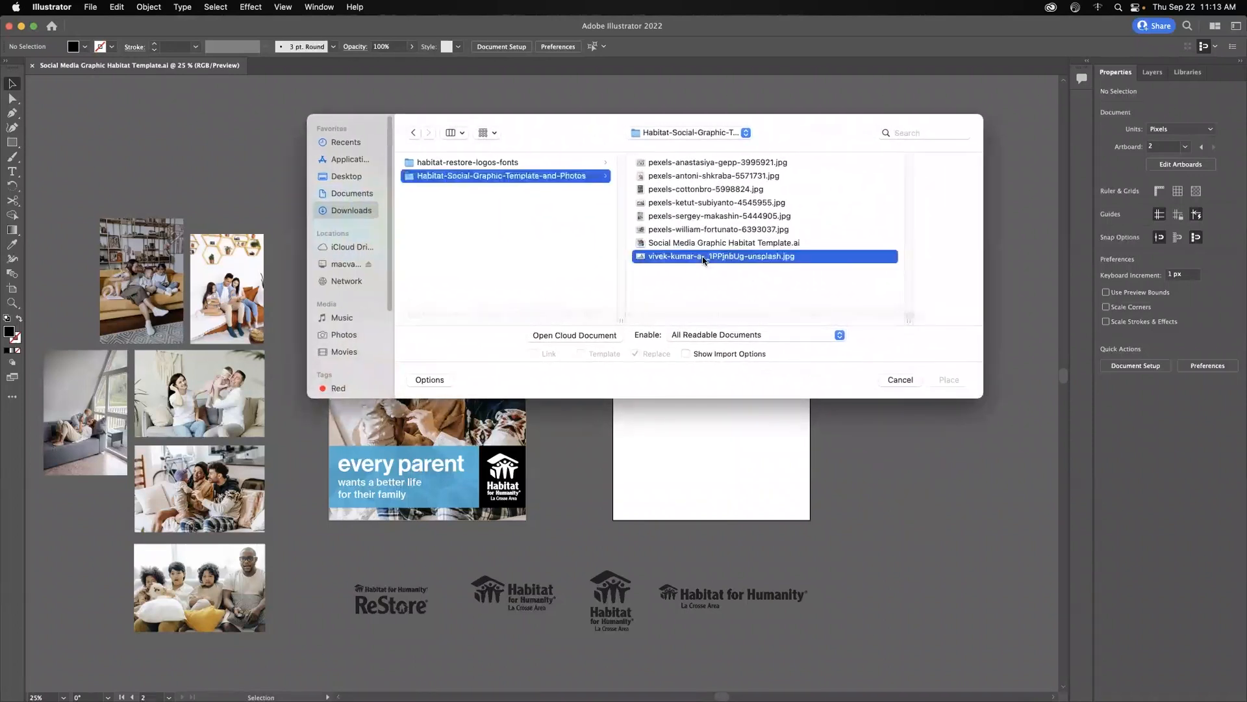
pyautogui.click(949, 380)
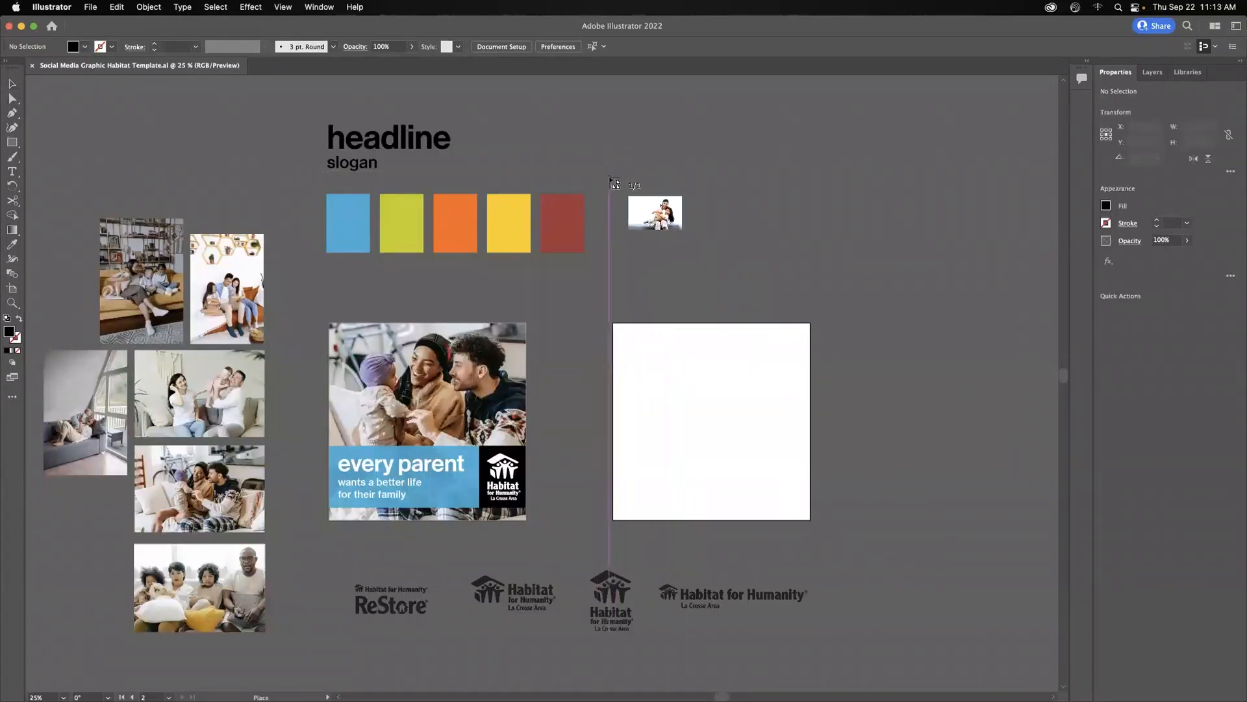
pyautogui.click(497, 160)
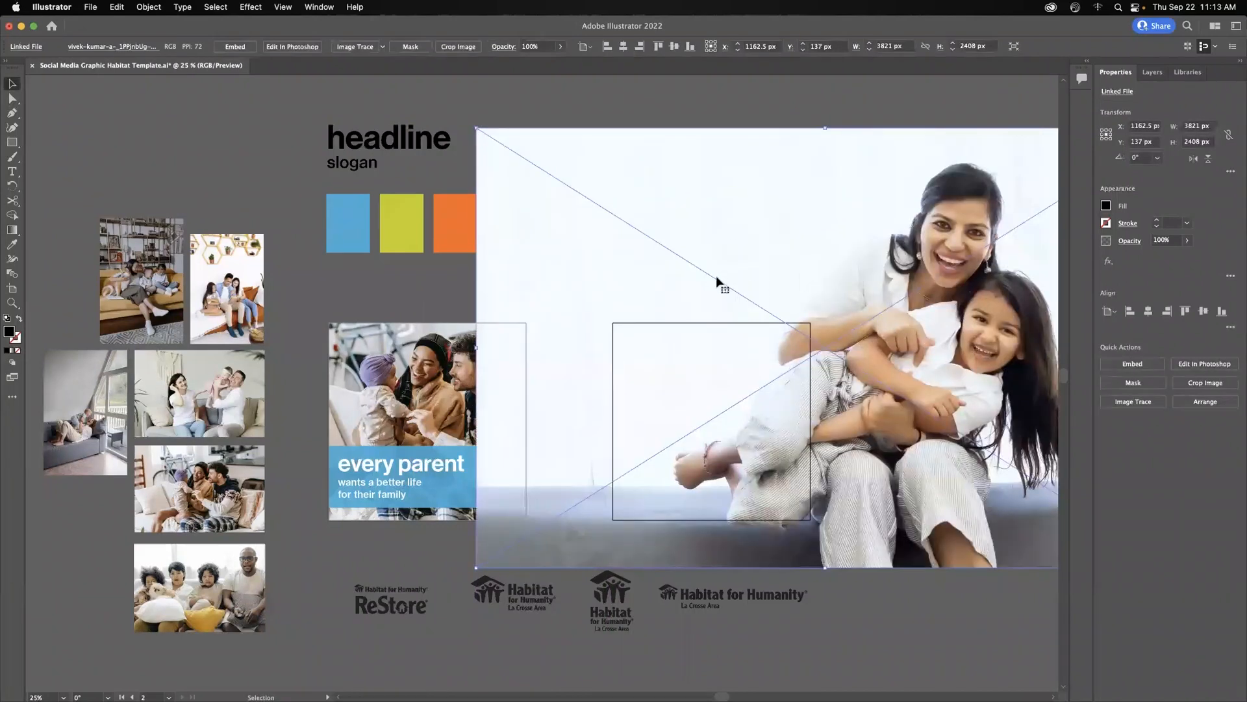
pyautogui.press('Delete')
# Place the Unsplash photo as a linked image about 1936 × 1220 px in size, positioned over the blank artboard
pyautogui.click(91, 7)
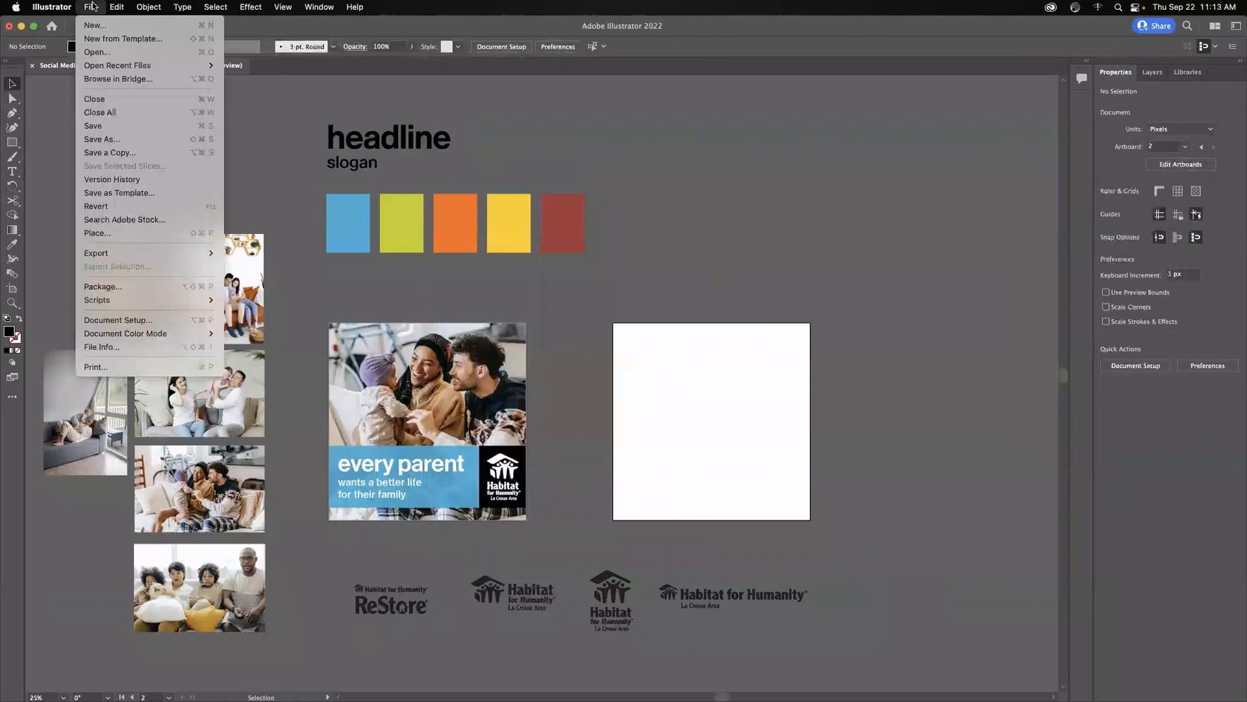
pyautogui.click(129, 233)
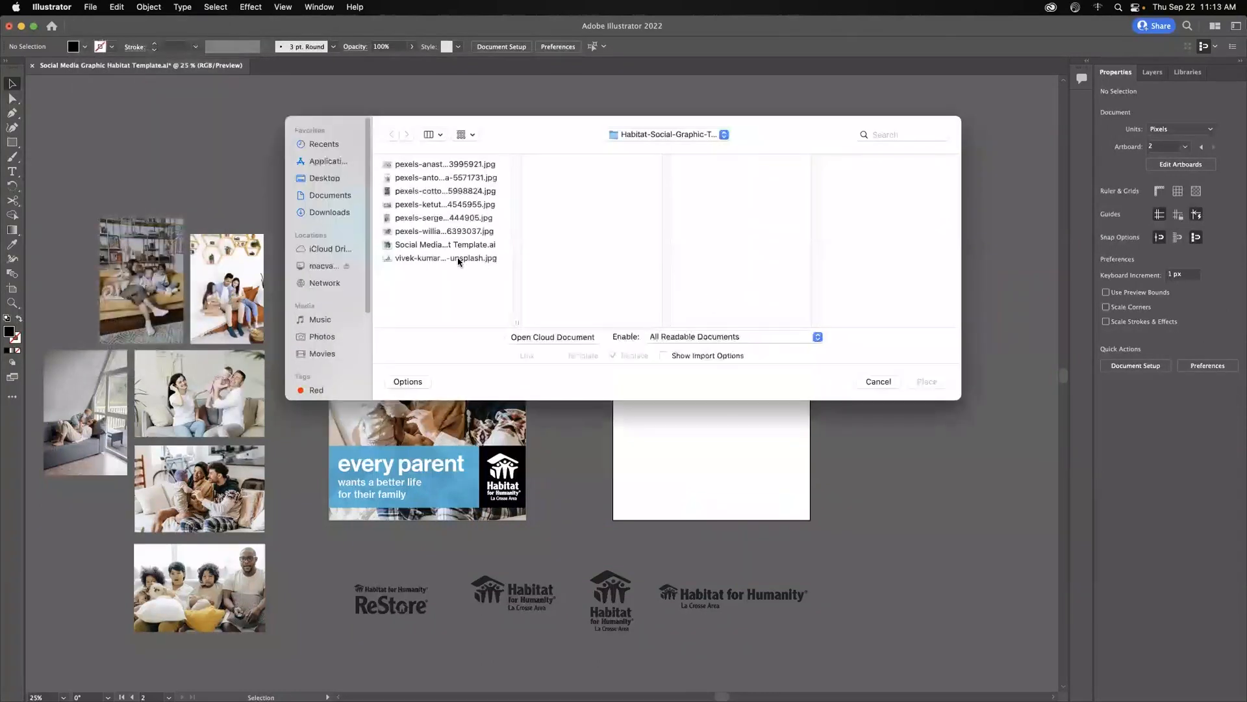
pyautogui.click(458, 259)
pyautogui.click(934, 383)
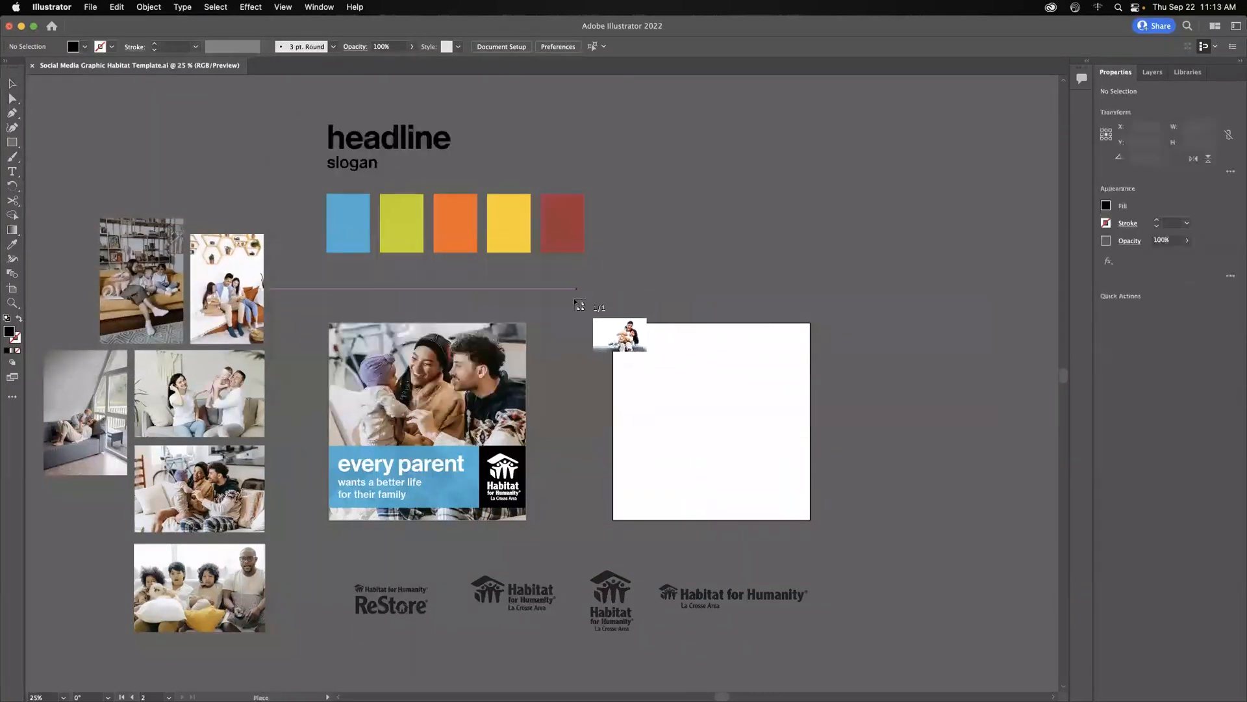
pyautogui.moveTo(582, 306); pyautogui.dragTo(942, 570)
pyautogui.moveTo(856, 403); pyautogui.dragTo(787, 393)
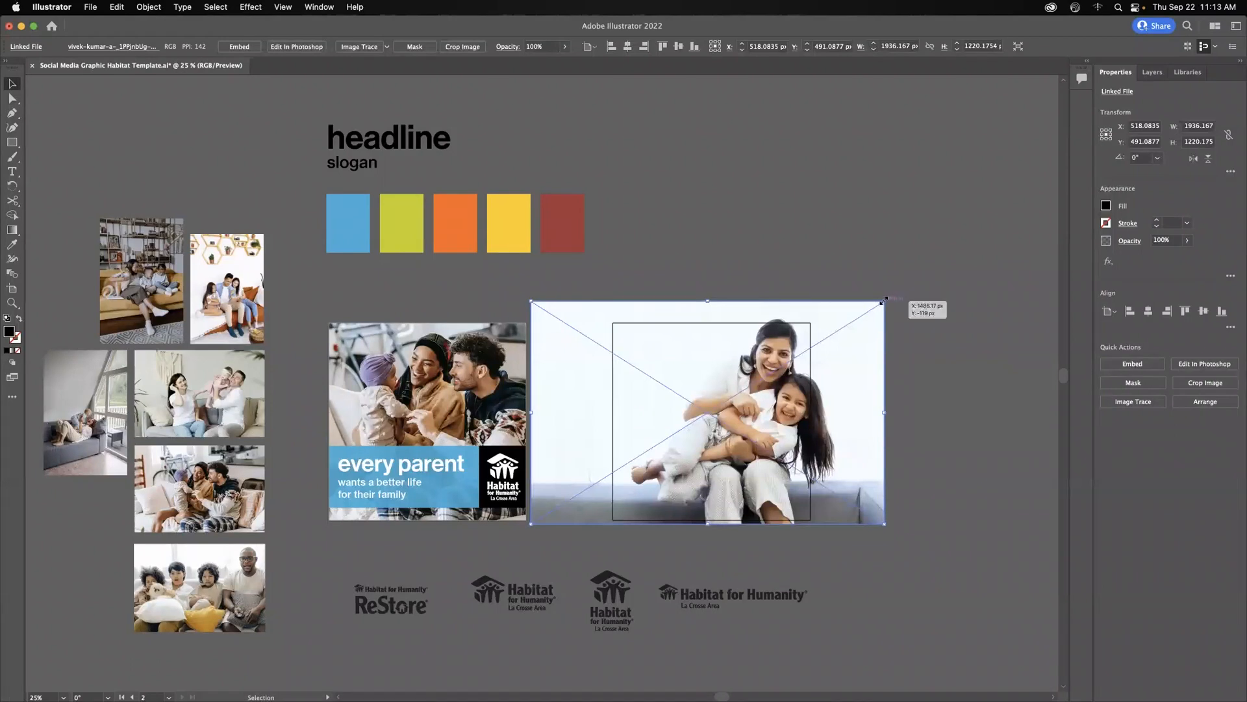
# Scale the photo proportionally to about 2099 × 1323 px and position the woman and girl over the blank artboard
pyautogui.moveTo(882, 301); pyautogui.dragTo(908, 286)
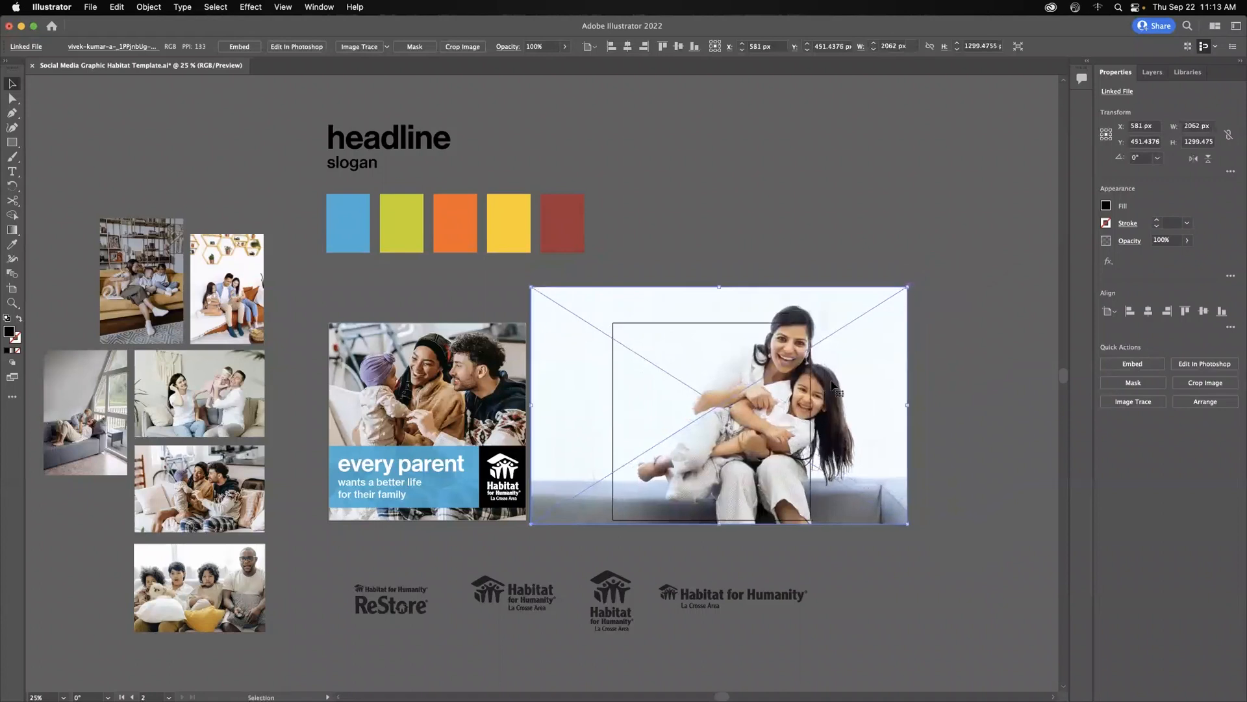
pyautogui.moveTo(825, 383); pyautogui.dragTo(811, 385)
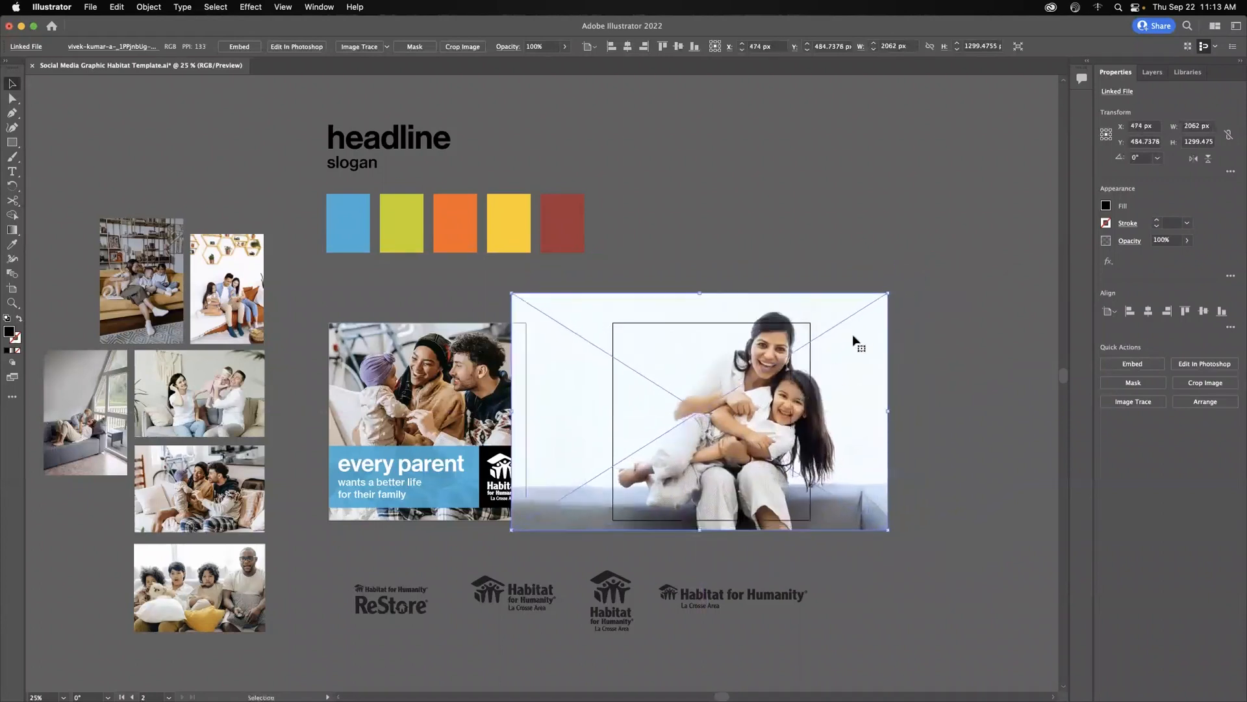
pyautogui.moveTo(890, 292); pyautogui.dragTo(728, 294)
pyautogui.press('super+z')
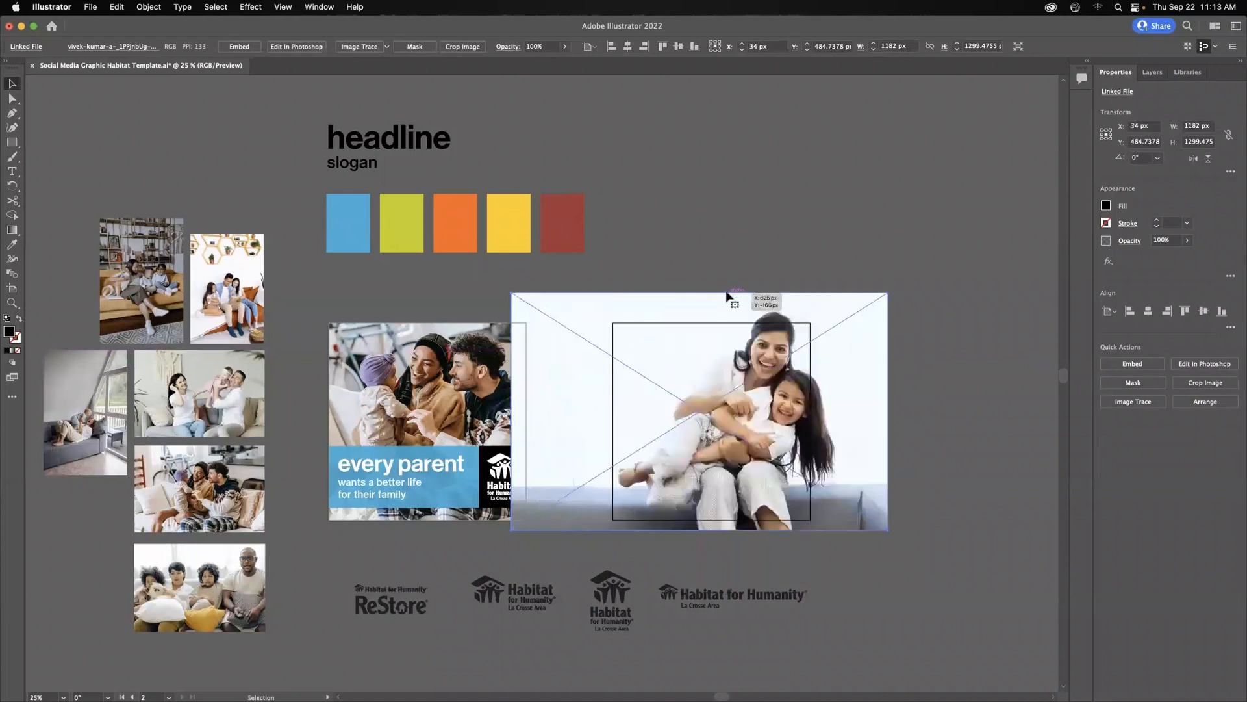
pyautogui.moveTo(888, 293)
pyautogui.mouseDown()
pyautogui.moveTo(893, 393)
pyautogui.moveTo(895, 289)
pyautogui.mouseUp()
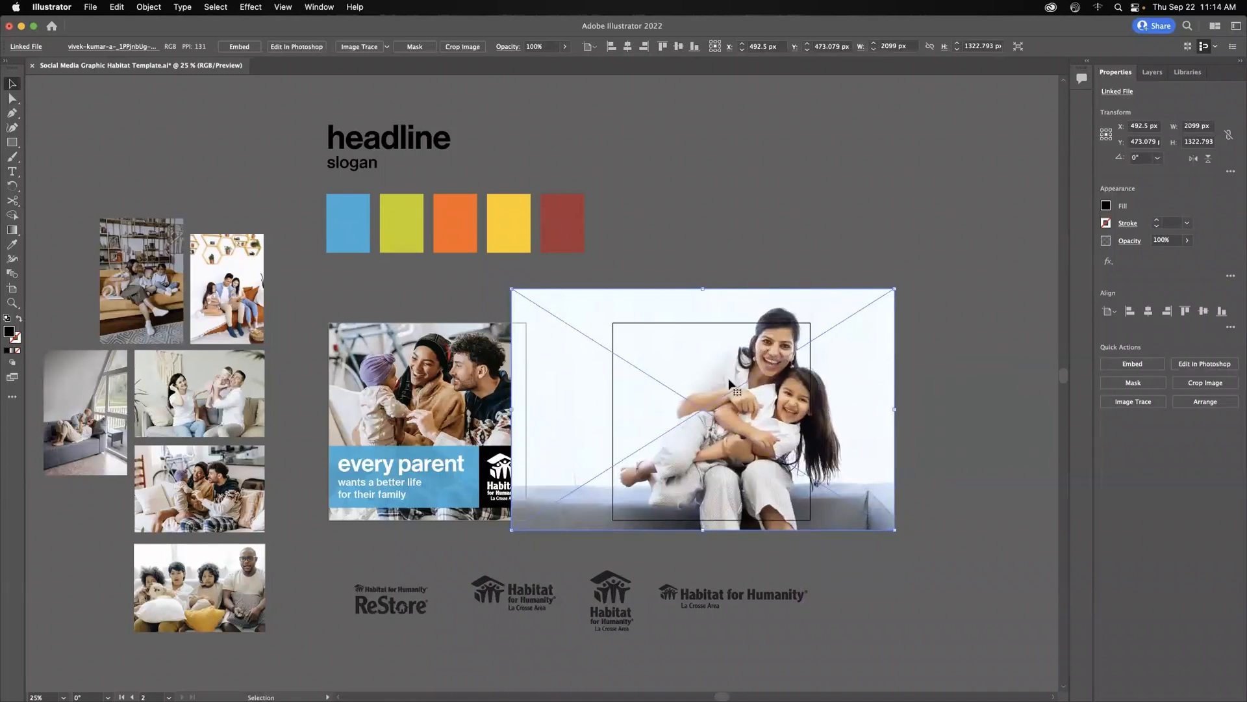
pyautogui.click(689, 258)
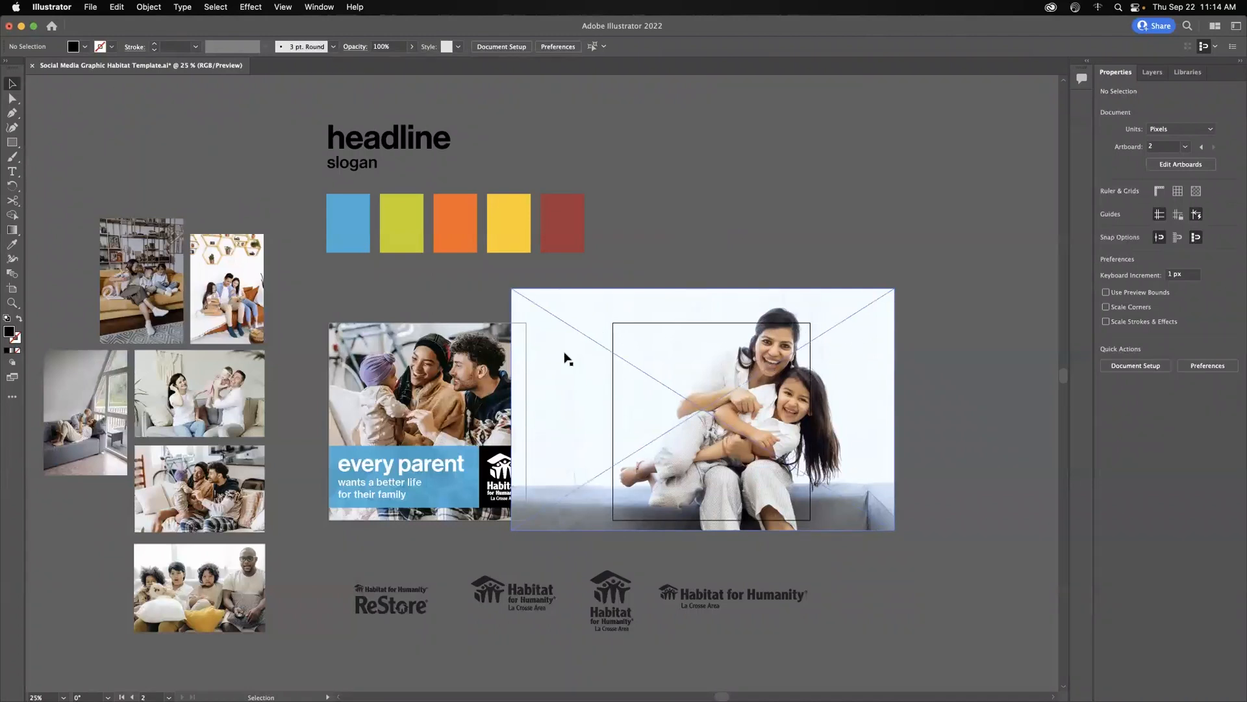
pyautogui.click(568, 362)
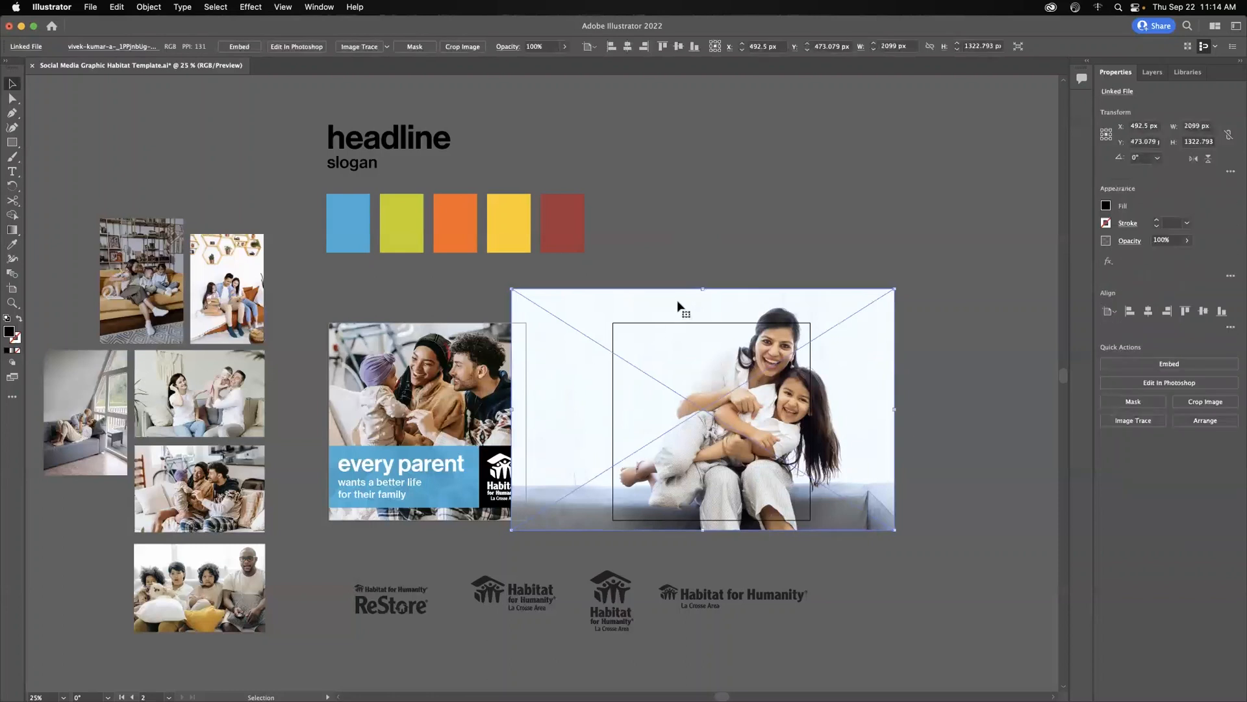
pyautogui.moveTo(678, 306); pyautogui.dragTo(678, 309)
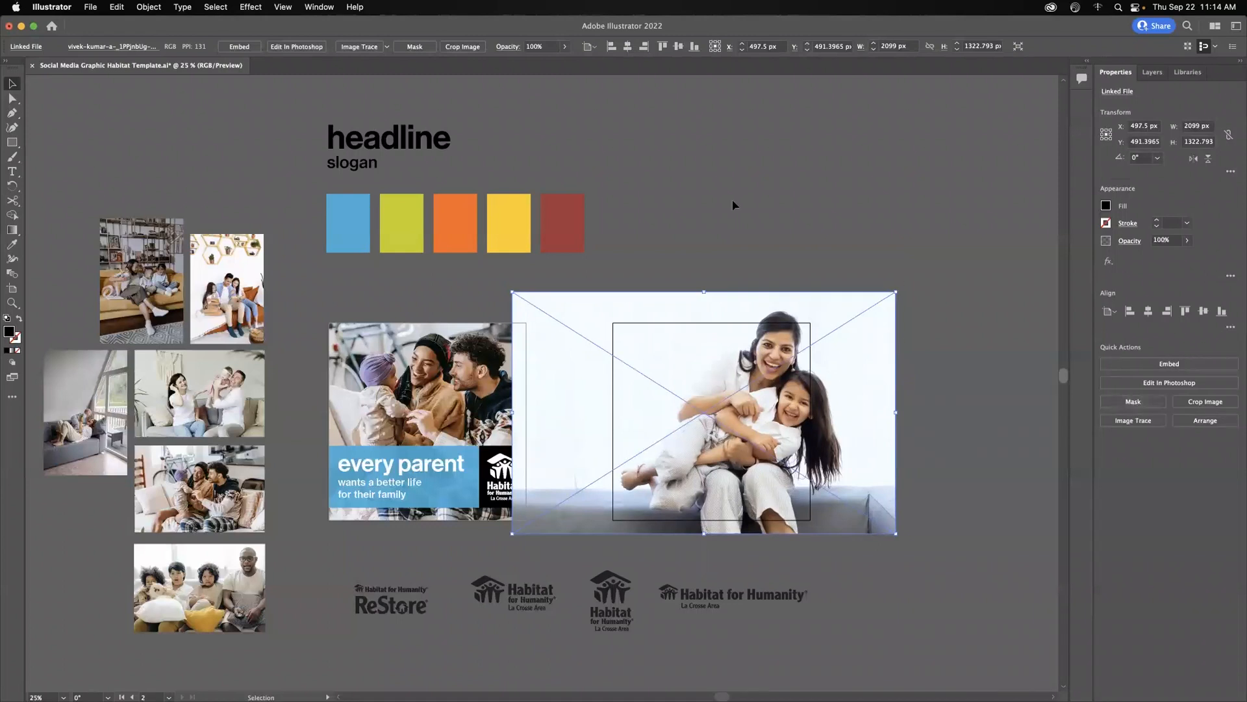
# Mask the placed photo and crop the mask to the second artboard's edges at about 1079 × 1080 px
pyautogui.click(416, 50)
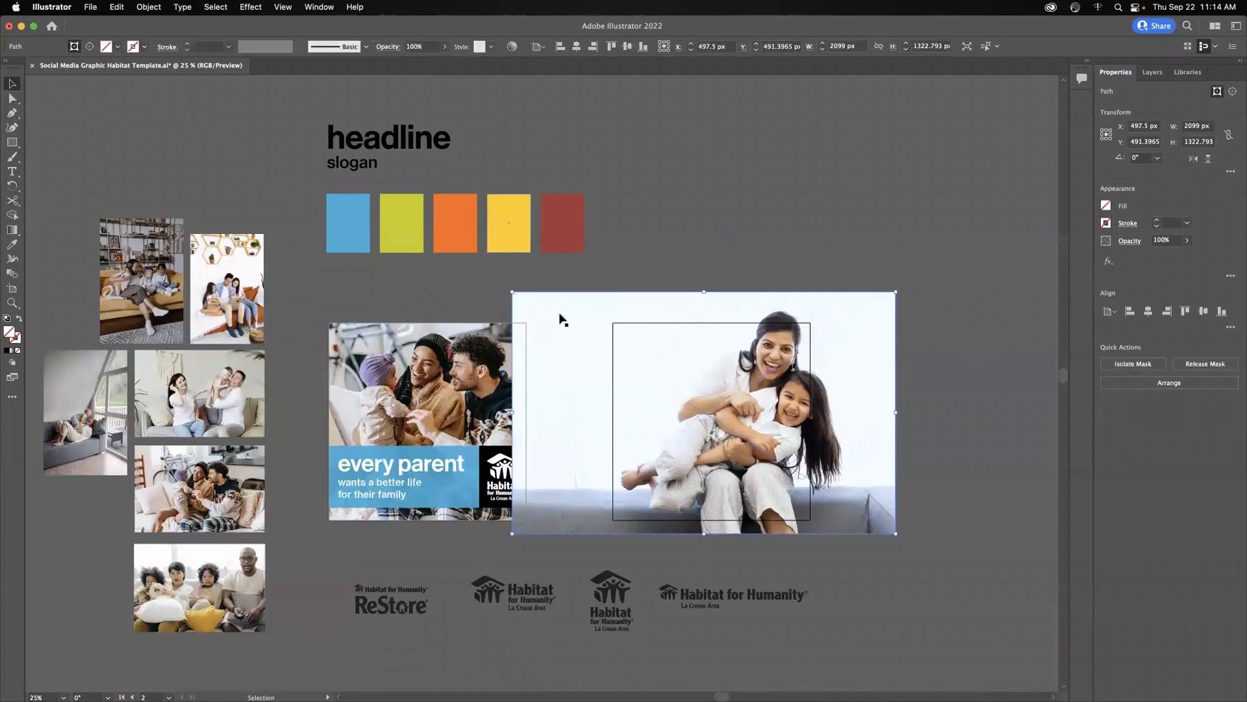
pyautogui.moveTo(513, 292); pyautogui.dragTo(615, 323)
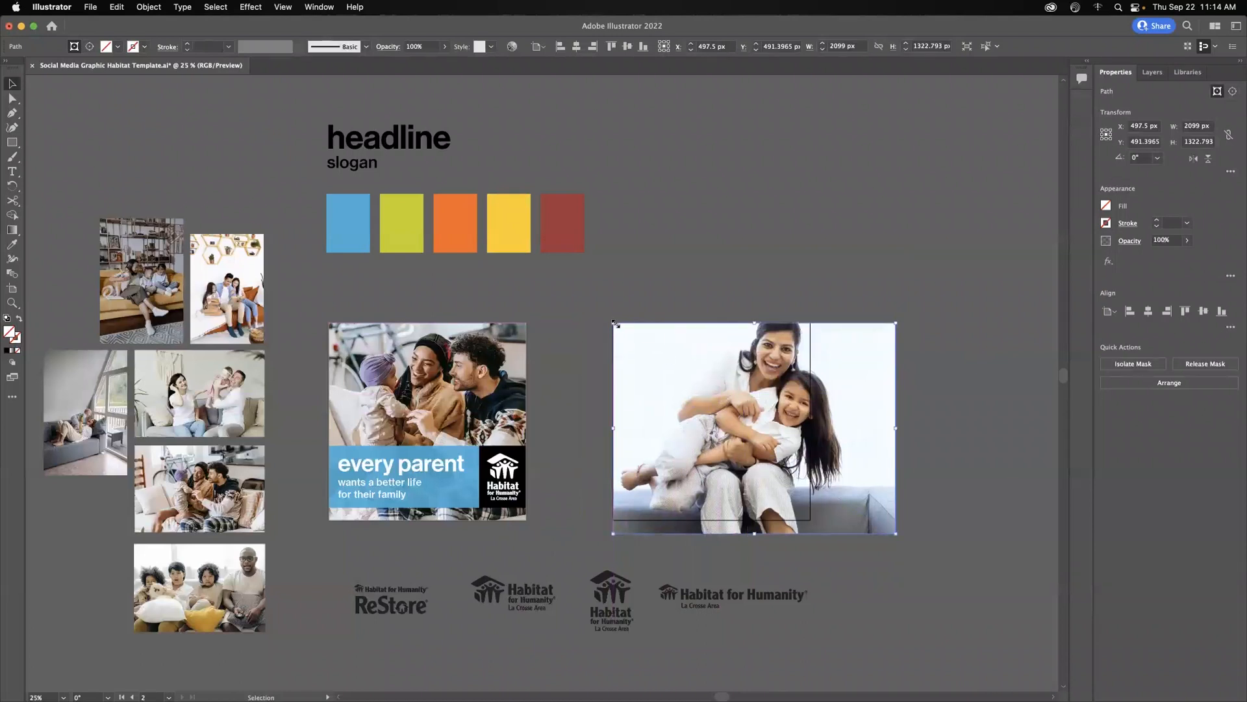
pyautogui.moveTo(896, 534); pyautogui.dragTo(810, 519)
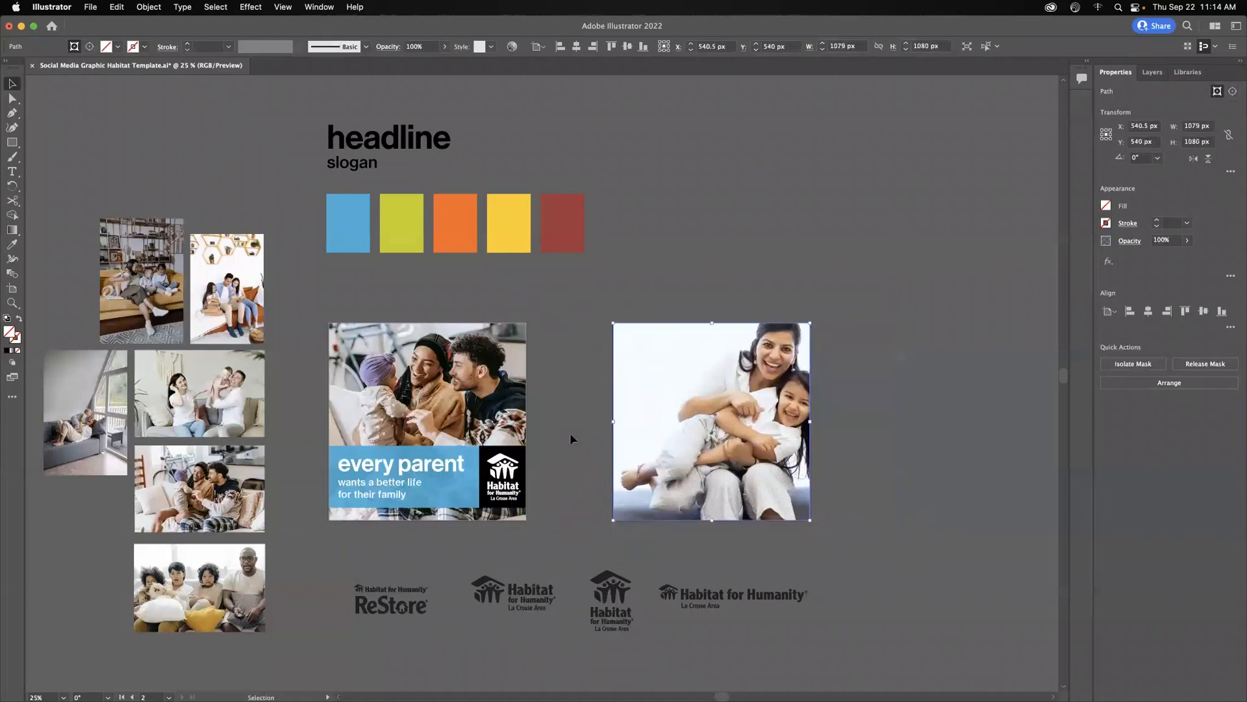
pyautogui.click(724, 215)
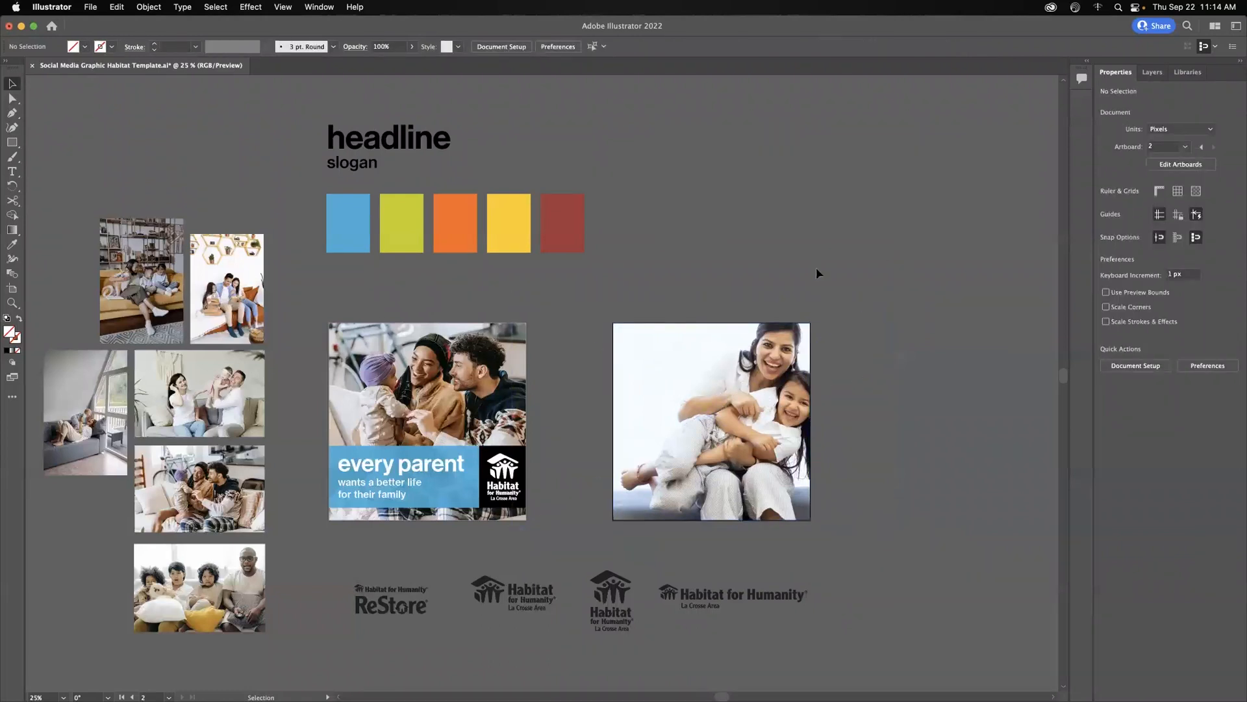
# Try resizing the whole masked photo group to about 663 × 810 px and undo the resize
pyautogui.click(772, 373)
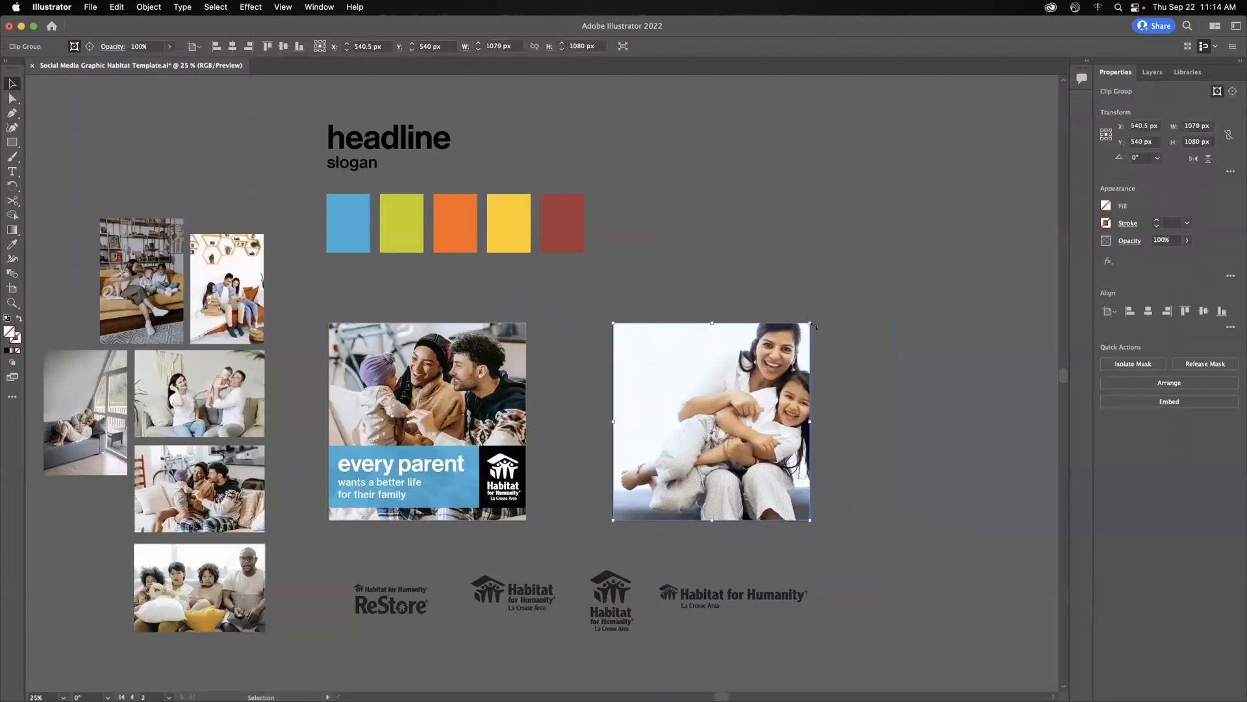
pyautogui.moveTo(809, 321); pyautogui.dragTo(734, 372)
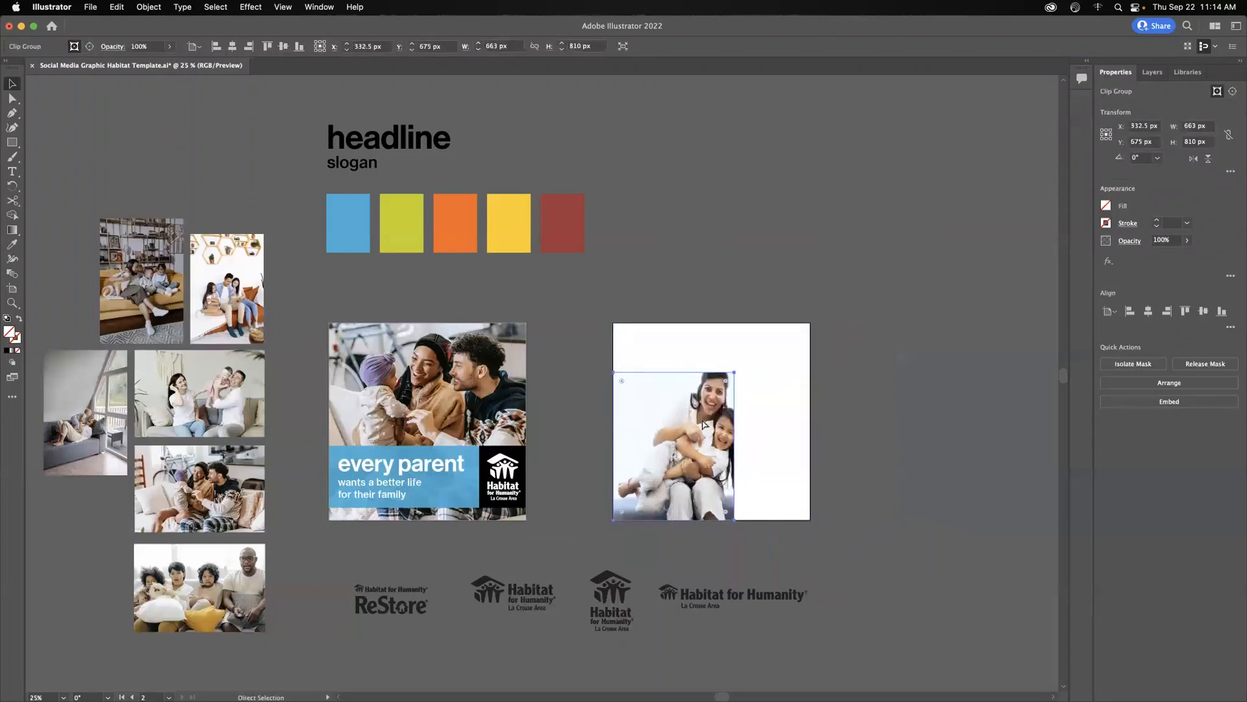
pyautogui.press('super+z')
pyautogui.click(790, 276)
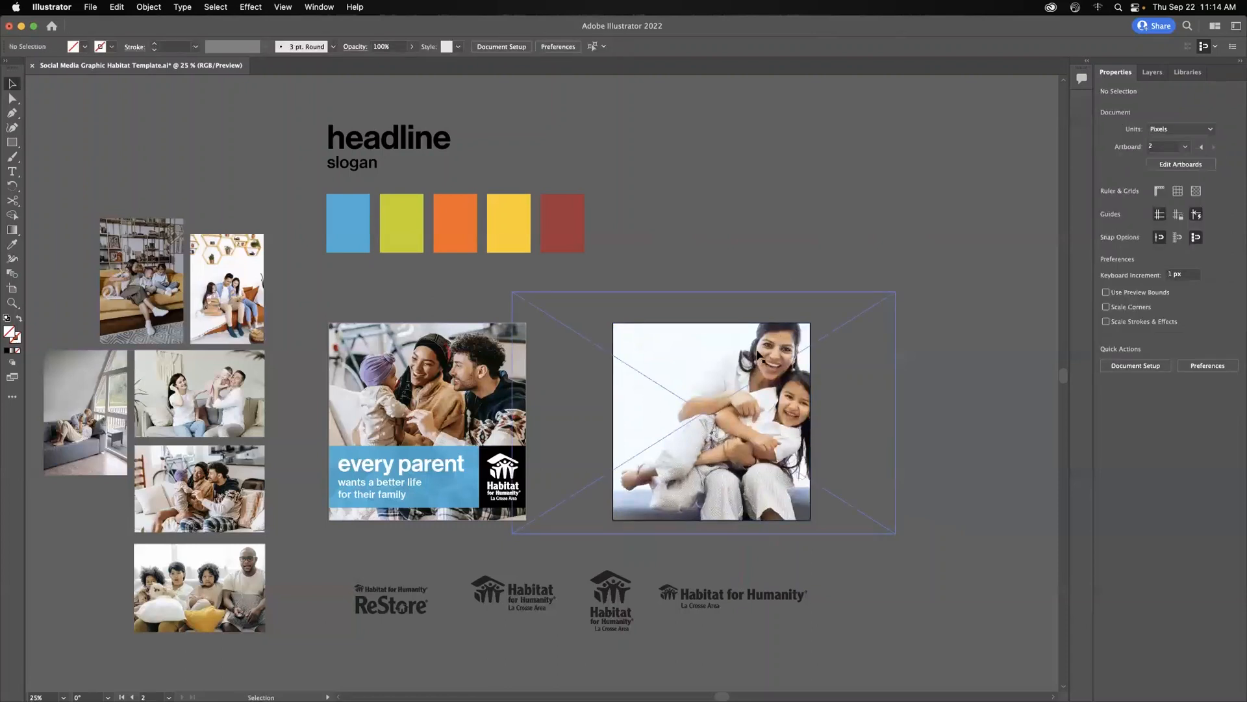
# Isolate the photo's clip group and try shrinking its mask path to about 959 × 900 px, undoing the resize
pyautogui.doubleClick(758, 356)
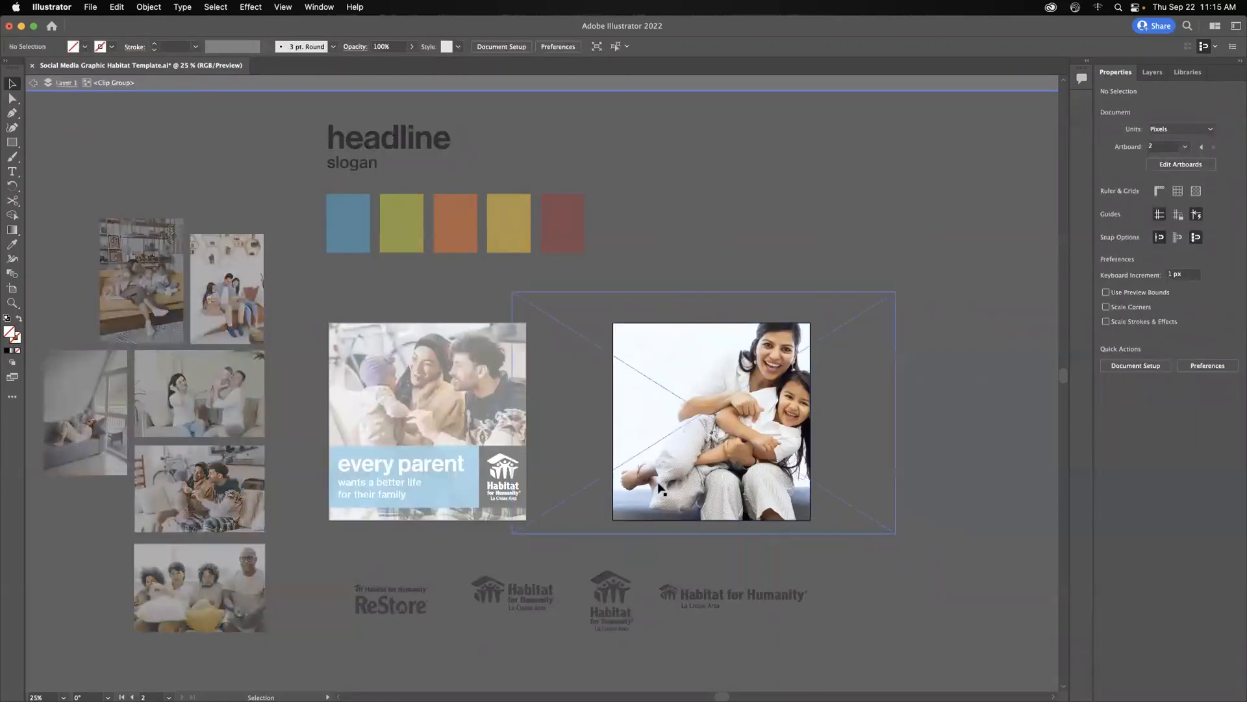
pyautogui.click(746, 329)
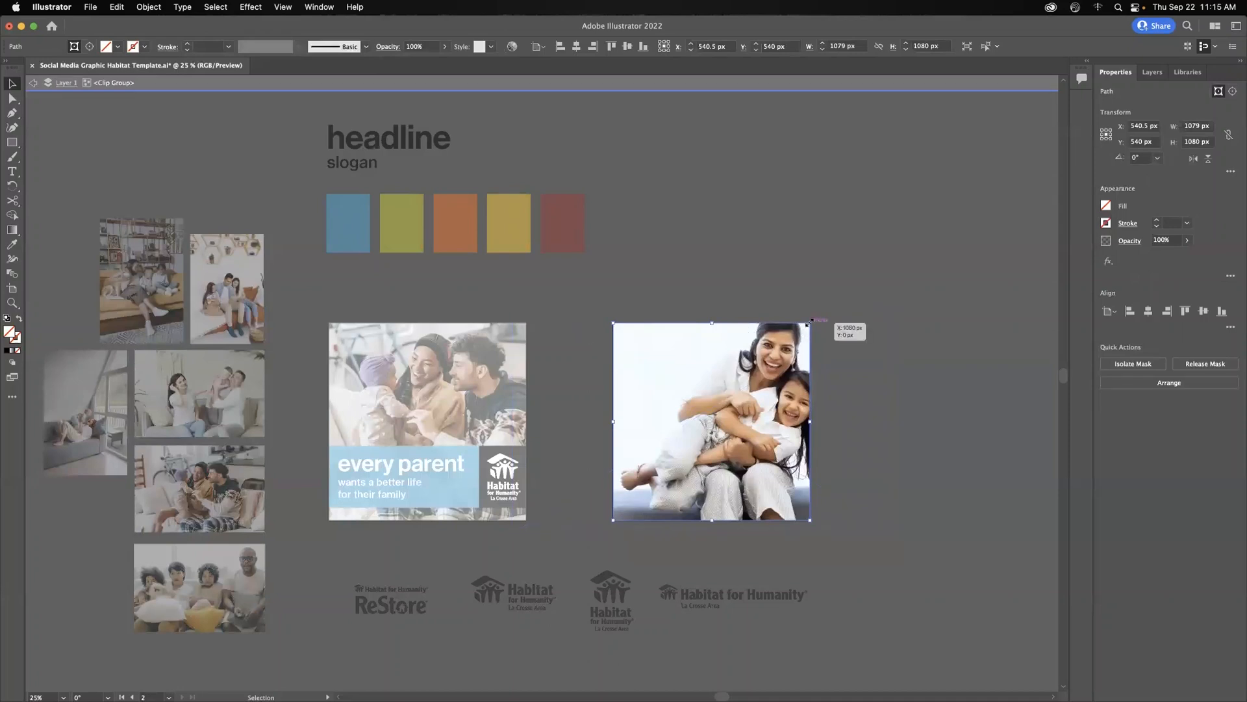
pyautogui.moveTo(808, 323); pyautogui.dragTo(788, 356)
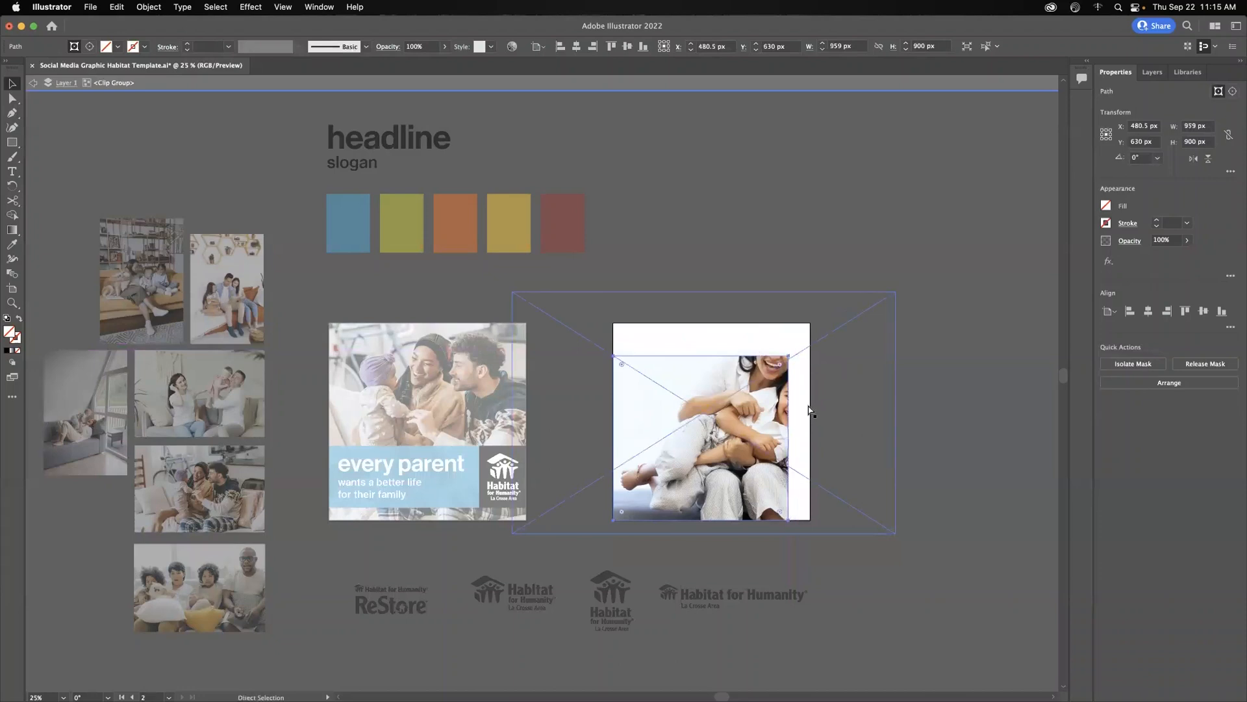
pyautogui.press('super+z')
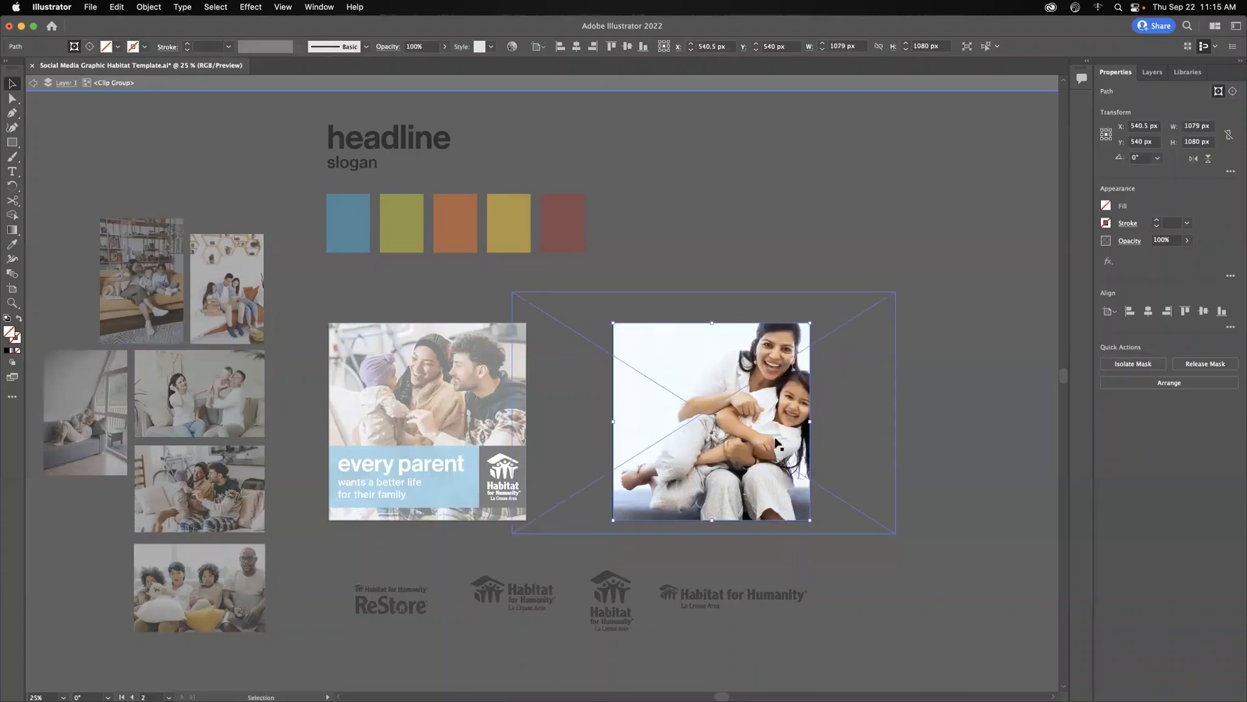
# Resize and reposition the photo inside its clipping mask so the woman and girl fit the frame, and exit isolation mode
pyautogui.click(750, 393)
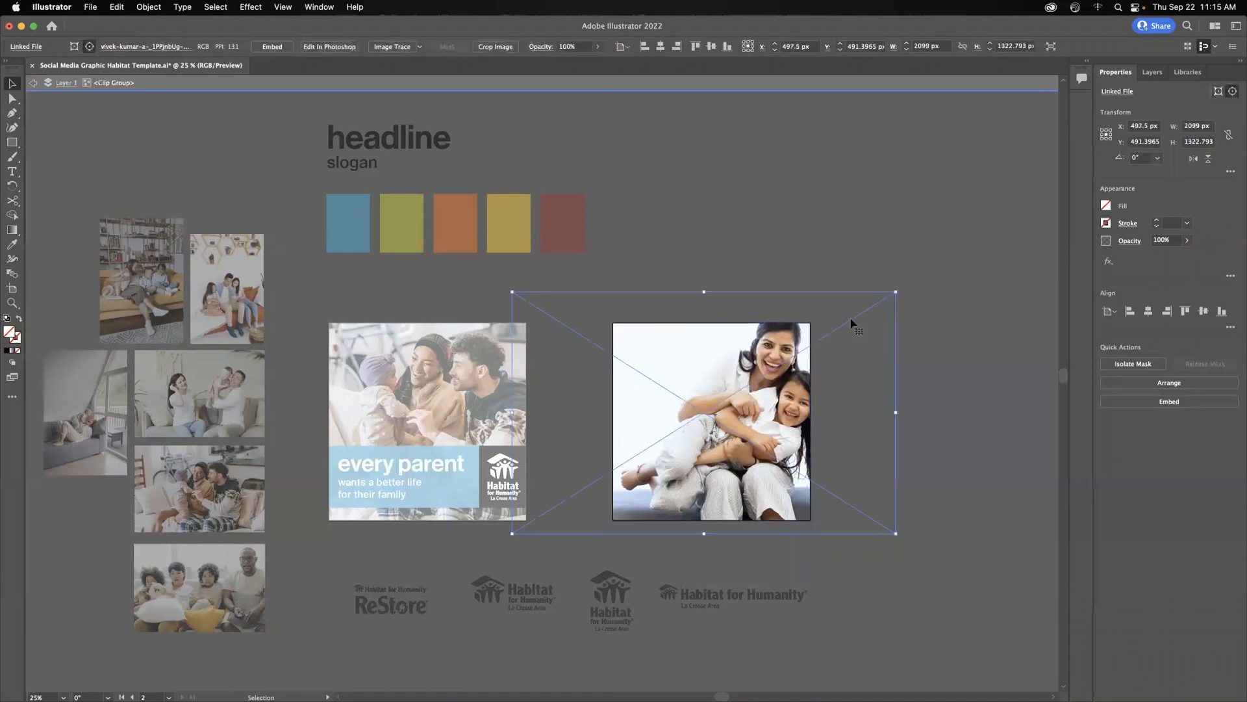
pyautogui.moveTo(857, 319); pyautogui.dragTo(883, 305)
pyautogui.moveTo(779, 373); pyautogui.dragTo(739, 403)
pyautogui.click(760, 192)
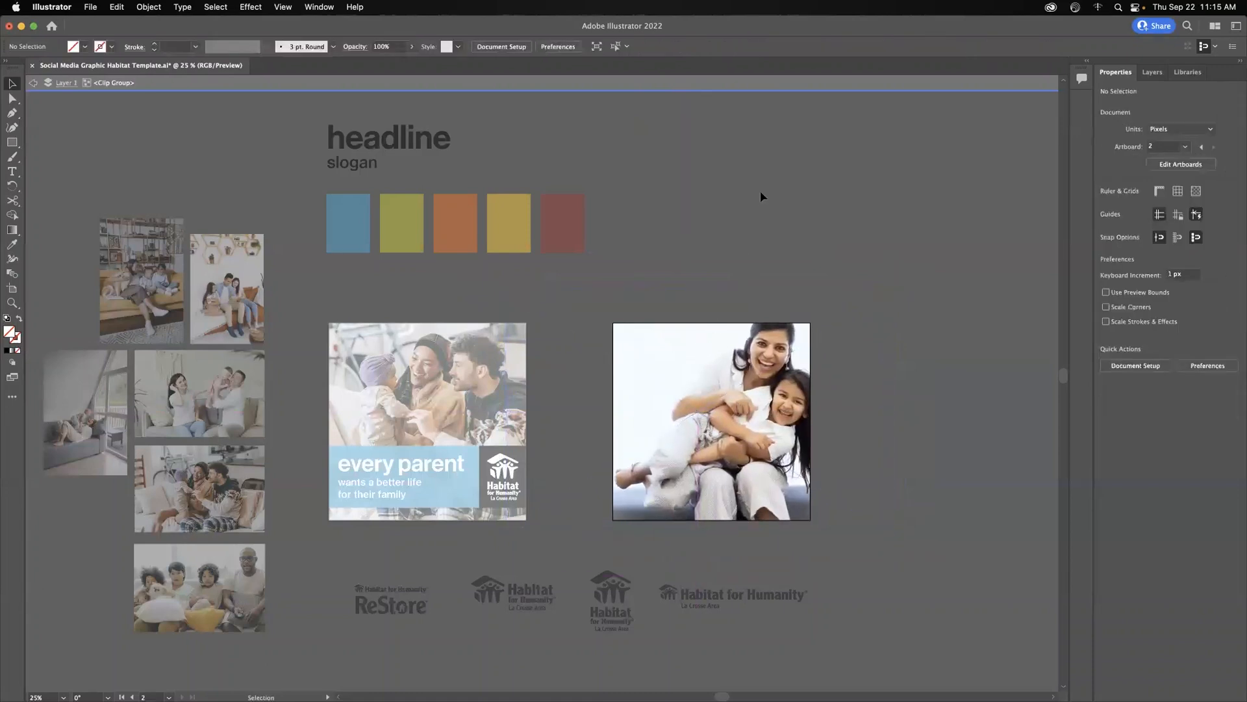
pyautogui.doubleClick(760, 190)
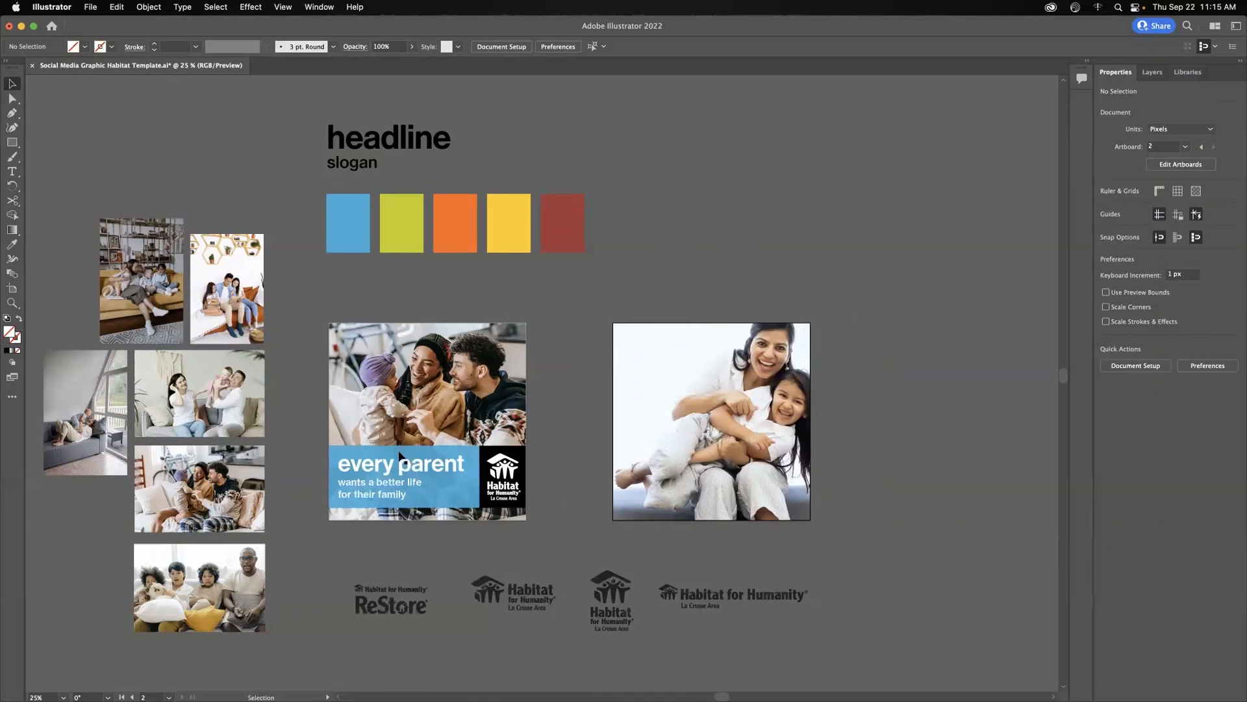
pyautogui.click(345, 455)
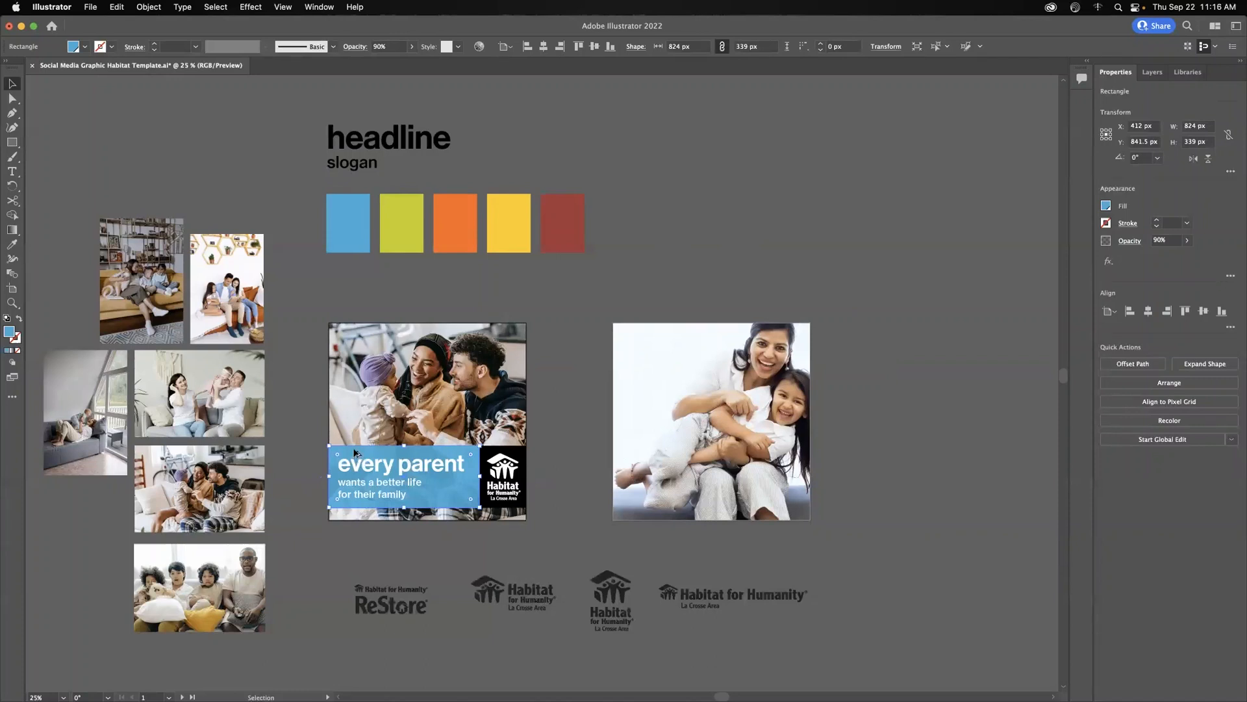
pyautogui.moveTo(351, 465); pyautogui.dragTo(661, 277)
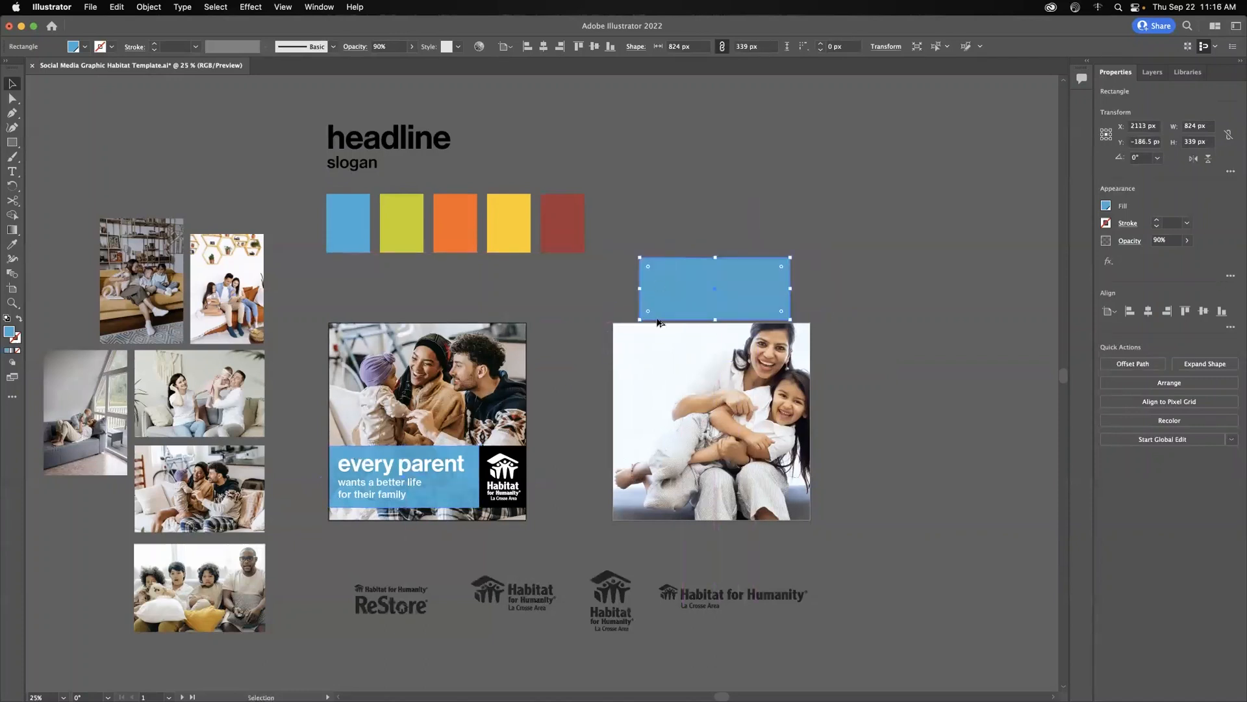
pyautogui.press('Delete')
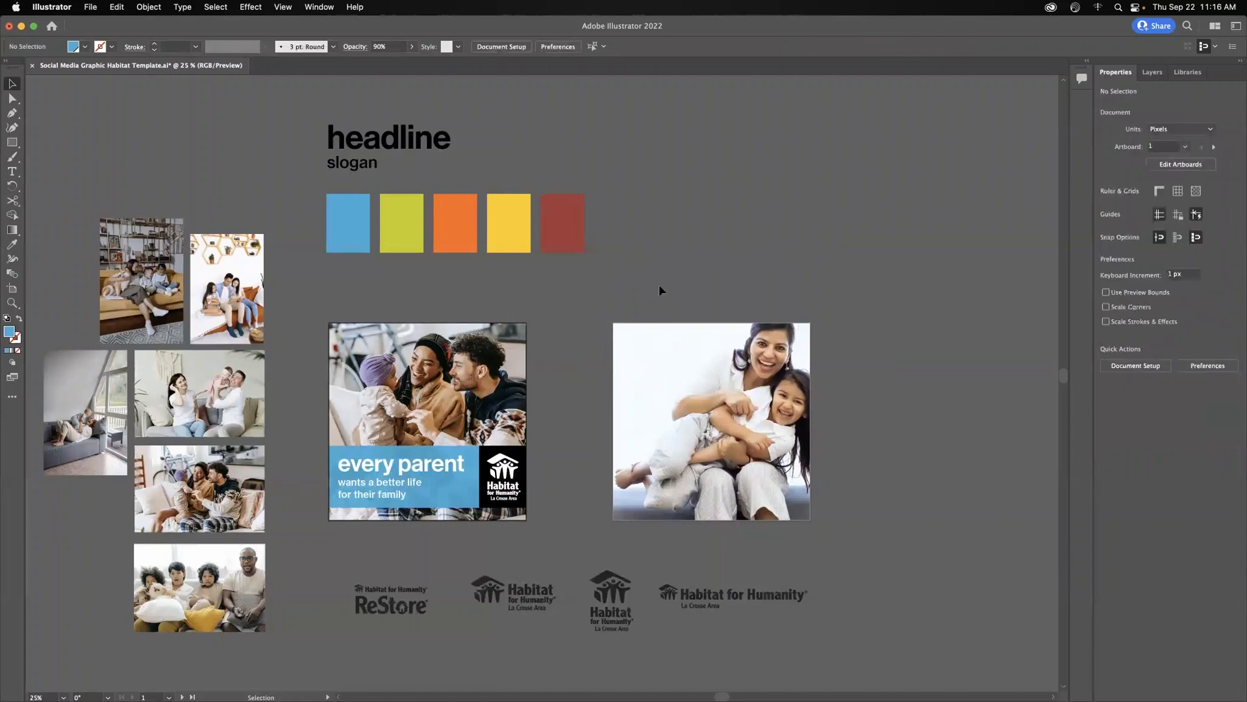
# Draw a rectangle about 493 × 650 px from the upper-left corner of the second artboard, over the photo
pyautogui.click(12, 145)
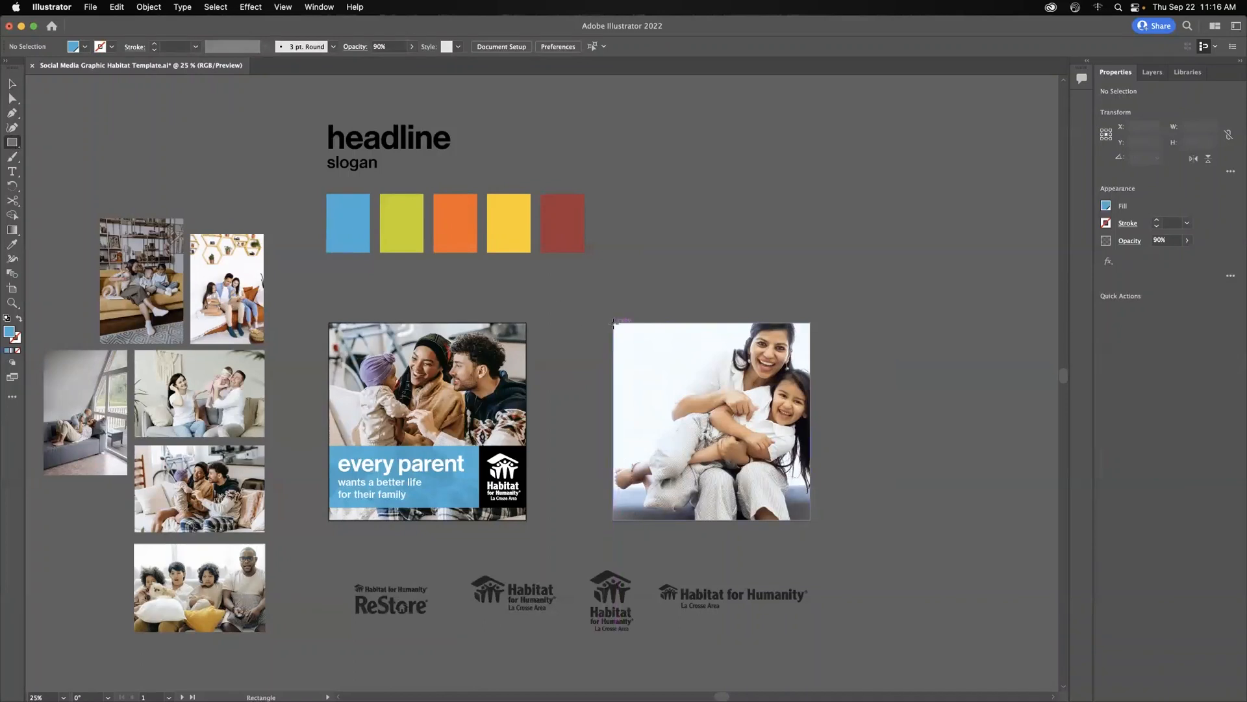
pyautogui.moveTo(615, 328); pyautogui.dragTo(703, 442)
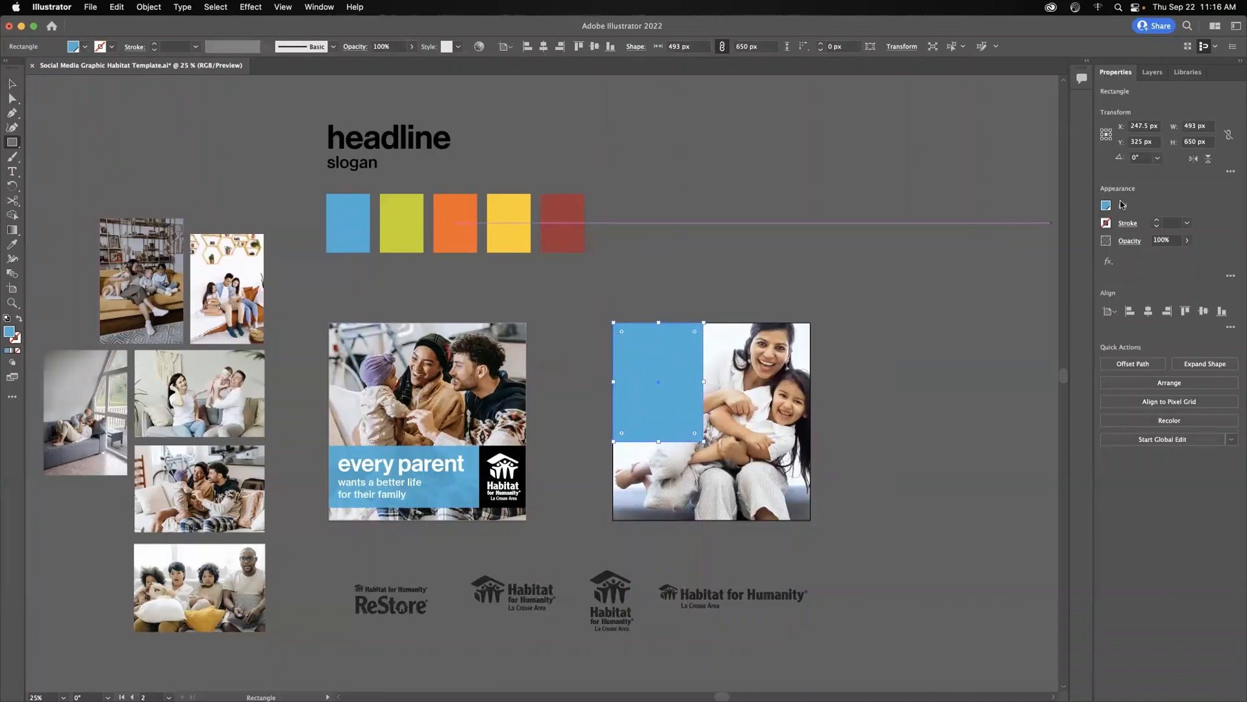
# Try the Habitat green, orange, yellow and red swatches as the rectangle's fill and return it to blue
pyautogui.click(86, 49)
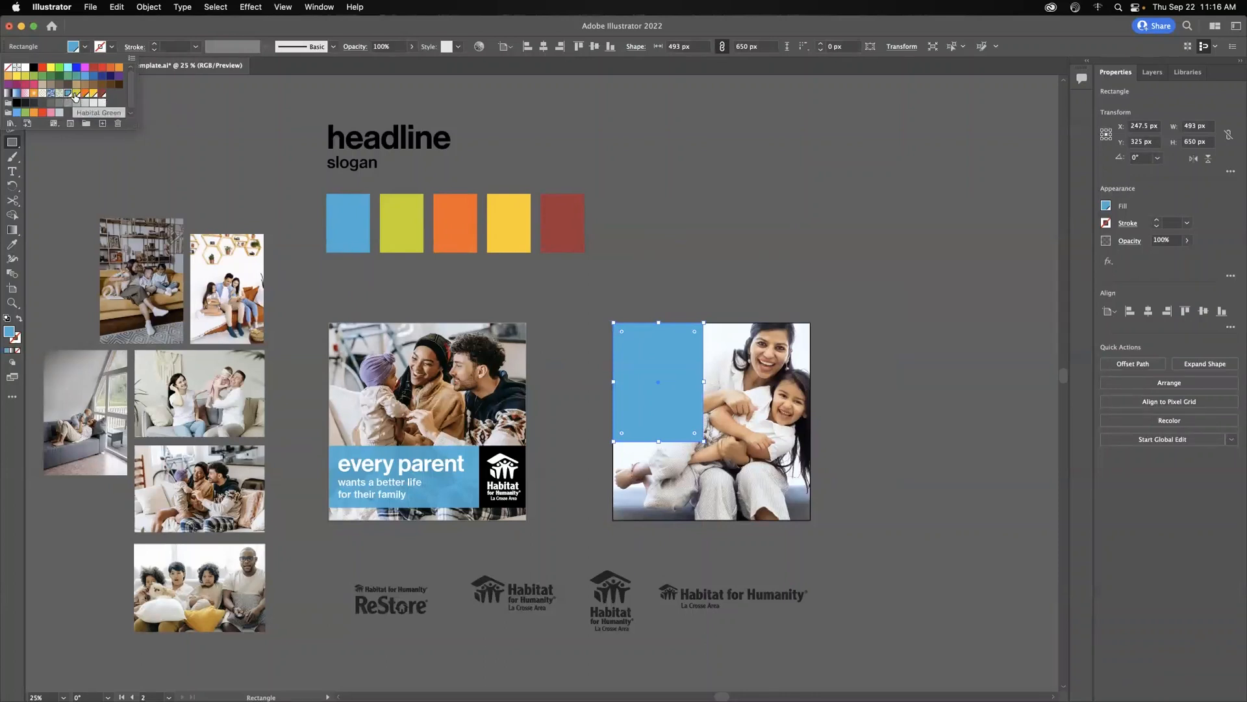
pyautogui.click(75, 95)
pyautogui.click(84, 95)
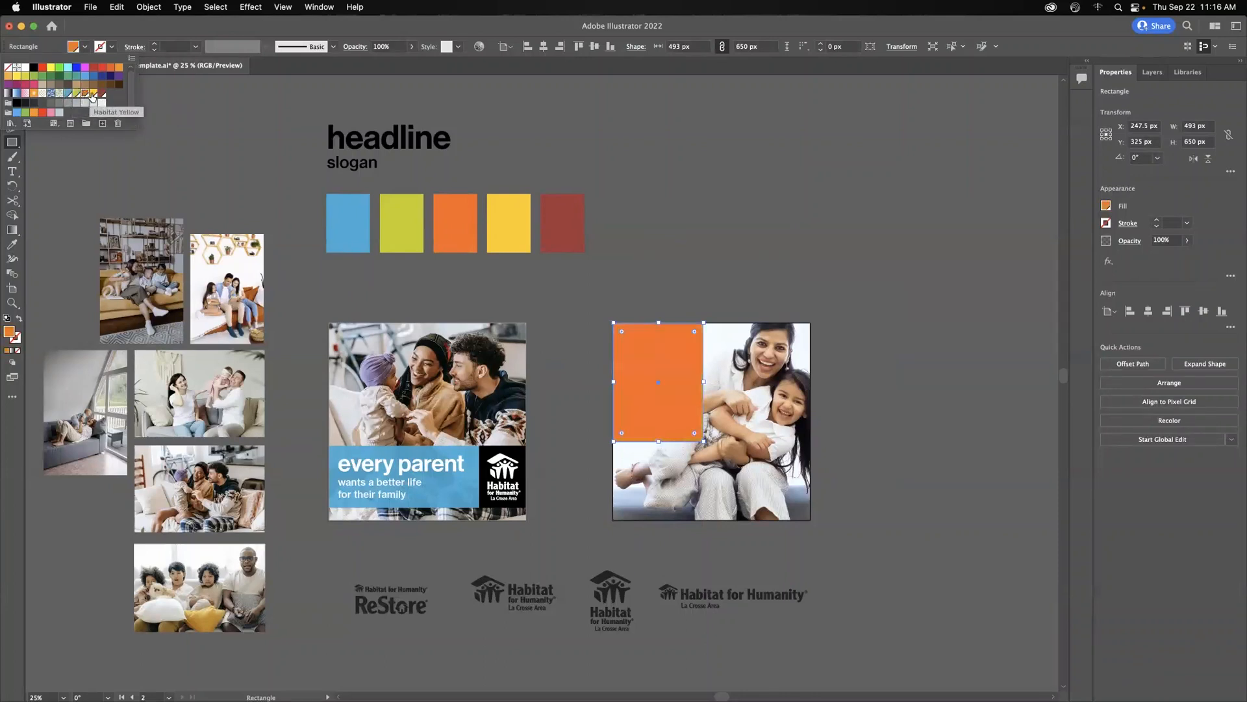
pyautogui.click(93, 95)
pyautogui.click(101, 95)
pyautogui.click(68, 95)
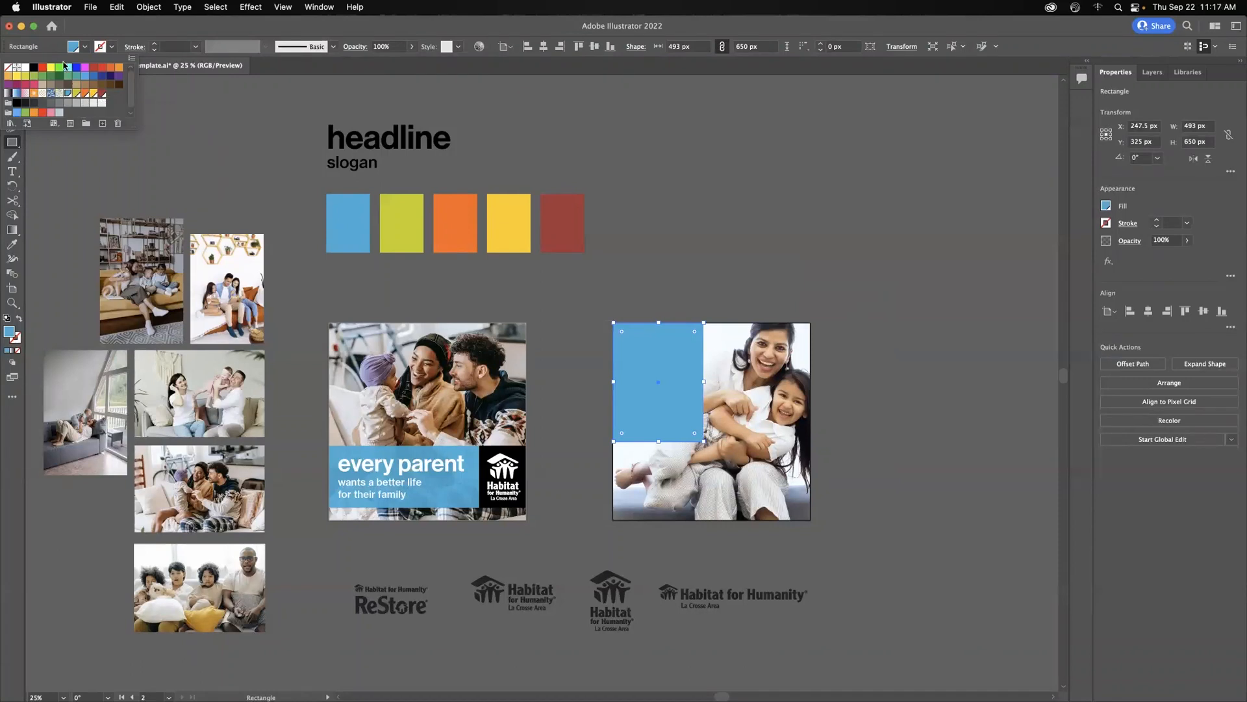
pyautogui.click(85, 47)
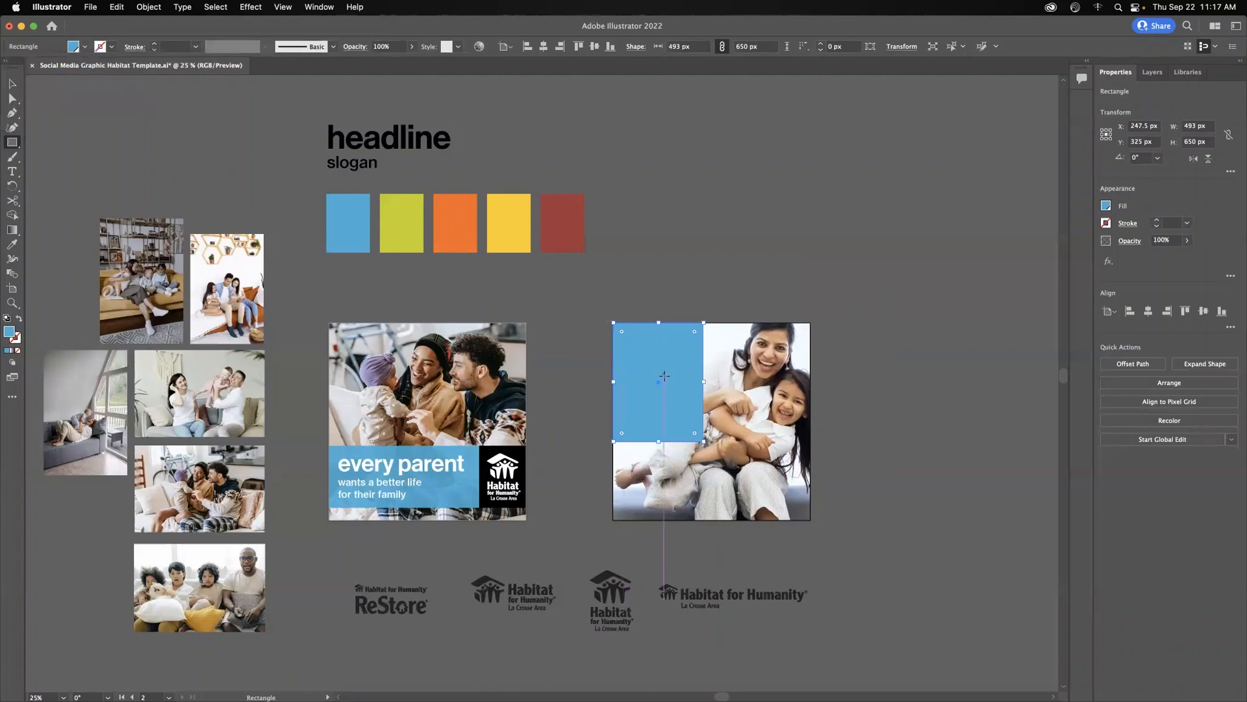
# Reduce the blue rectangle's opacity to 85% so the photo shows through
pyautogui.press('v')
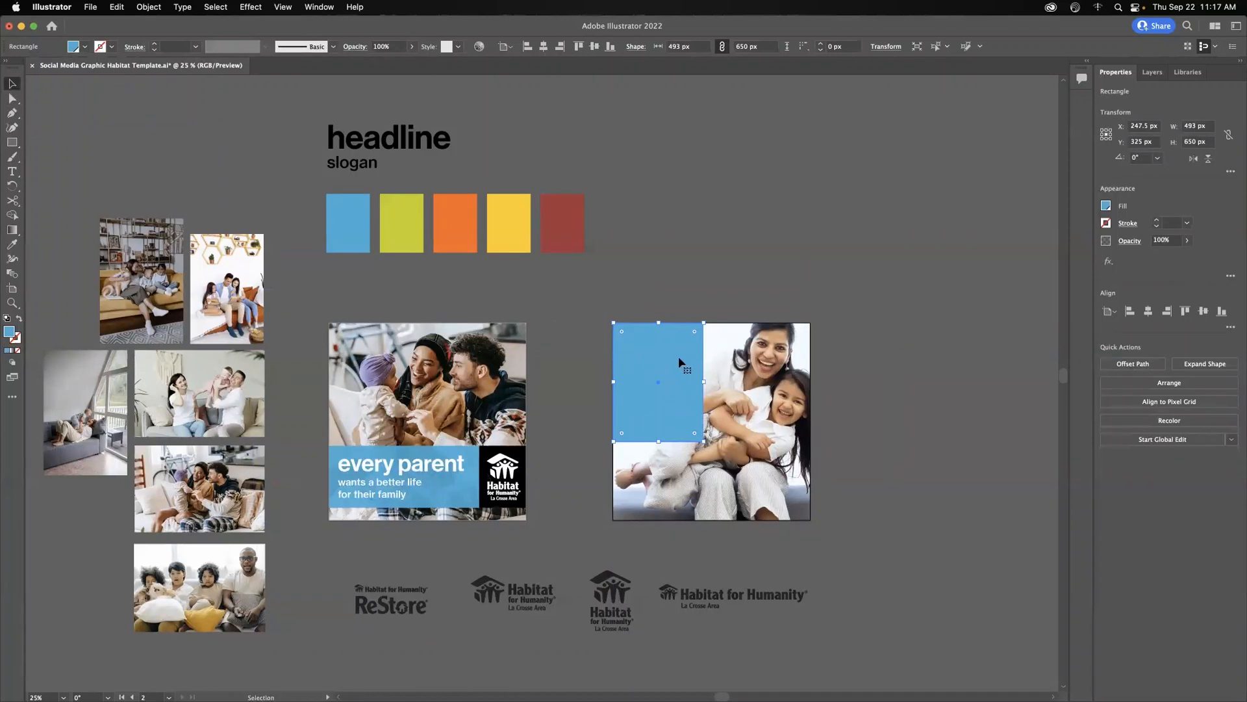
pyautogui.click(412, 48)
pyautogui.moveTo(408, 62); pyautogui.dragTo(405, 63)
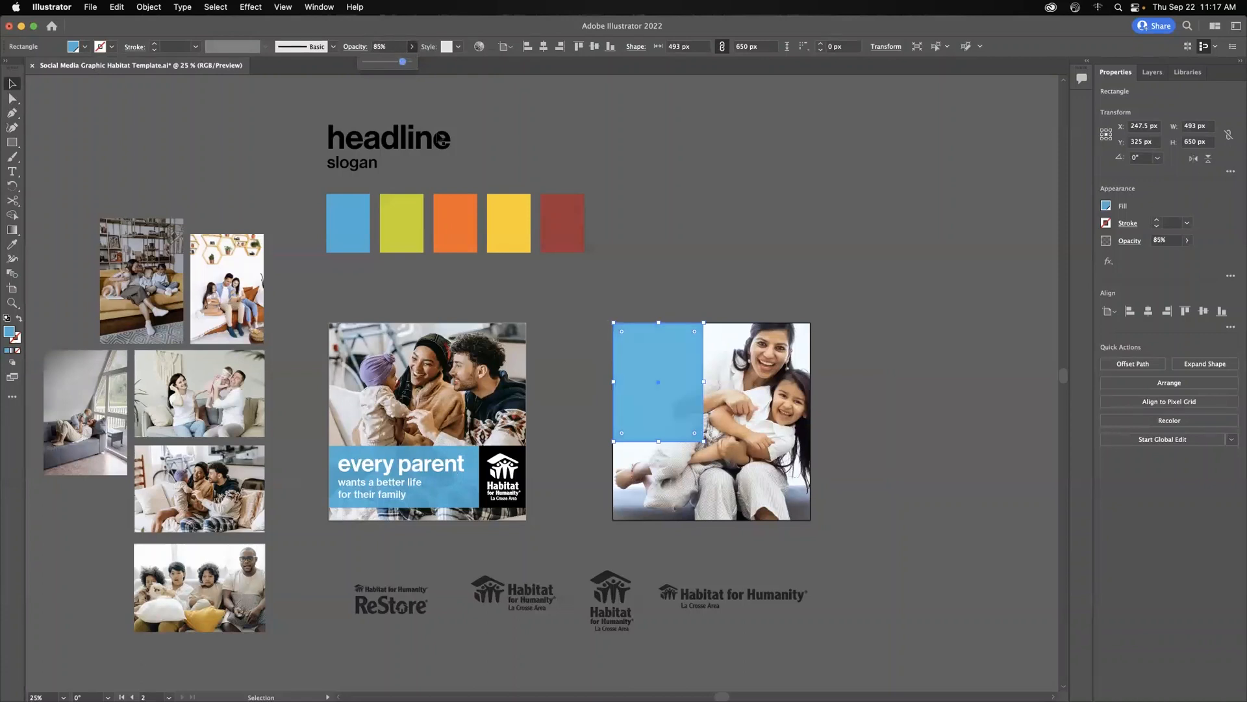
pyautogui.moveTo(668, 341); pyautogui.dragTo(630, 355)
pyautogui.click(623, 282)
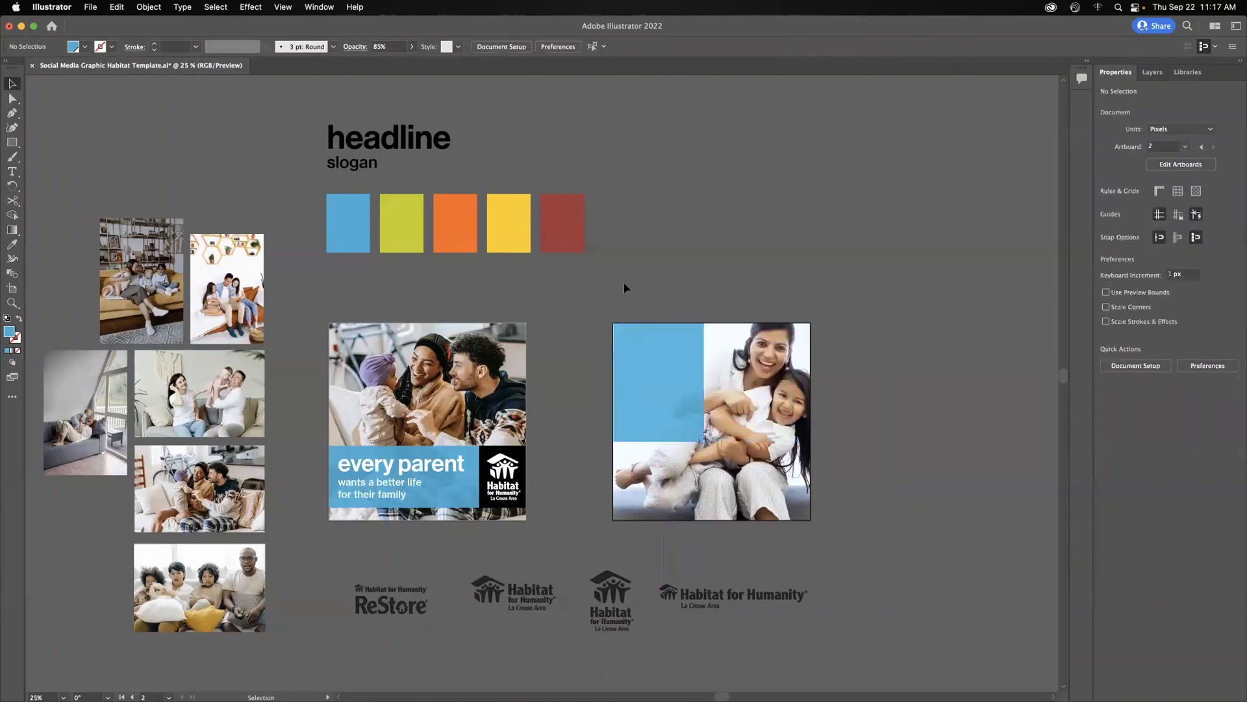
# Align the blue rectangle flush with the upper and left edges of the second artboard
pyautogui.moveTo(712, 426); pyautogui.dragTo(771, 432)
pyautogui.scroll(-3, 771, 432)
pyautogui.moveTo(621, 306); pyautogui.dragTo(598, 306)
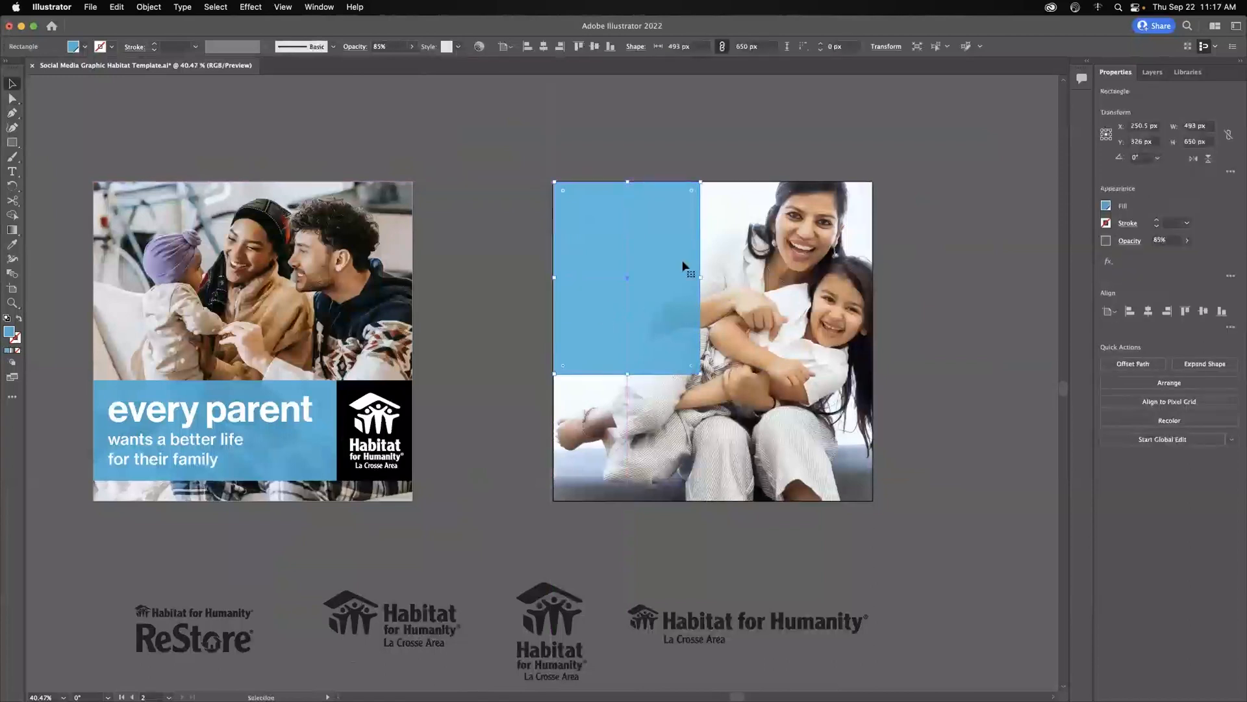
pyautogui.click(468, 238)
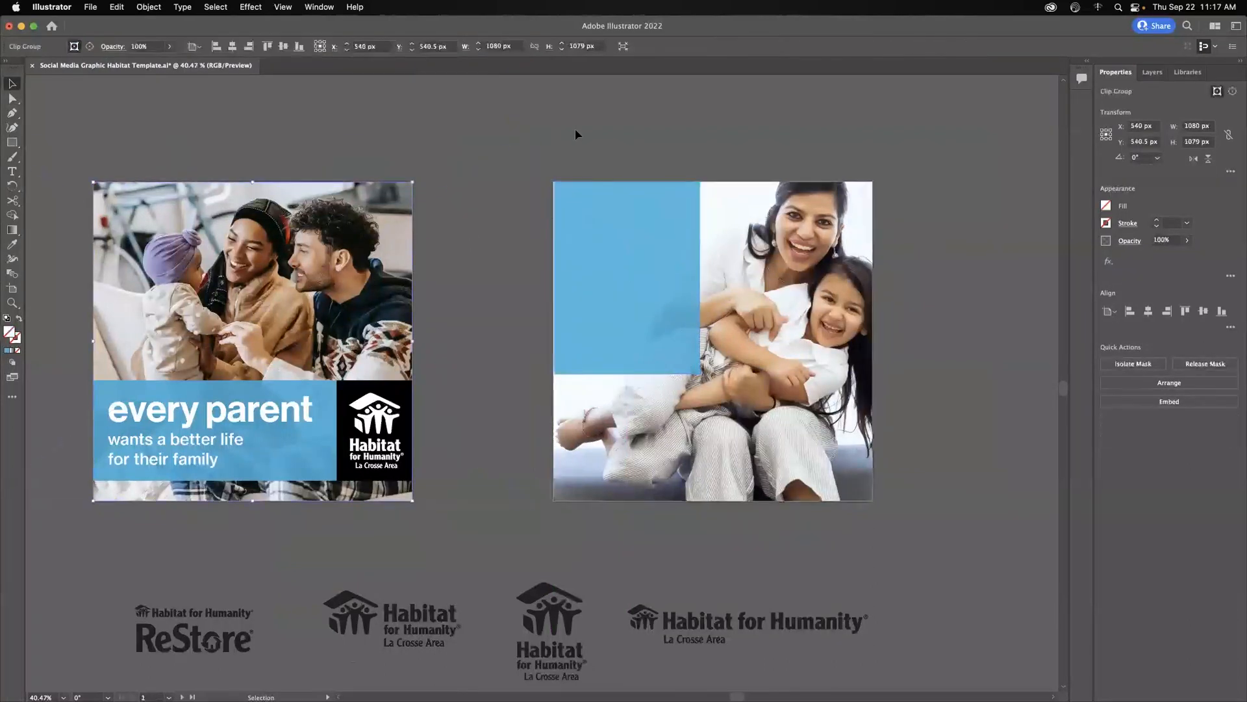
pyautogui.click(591, 275)
pyautogui.click(612, 127)
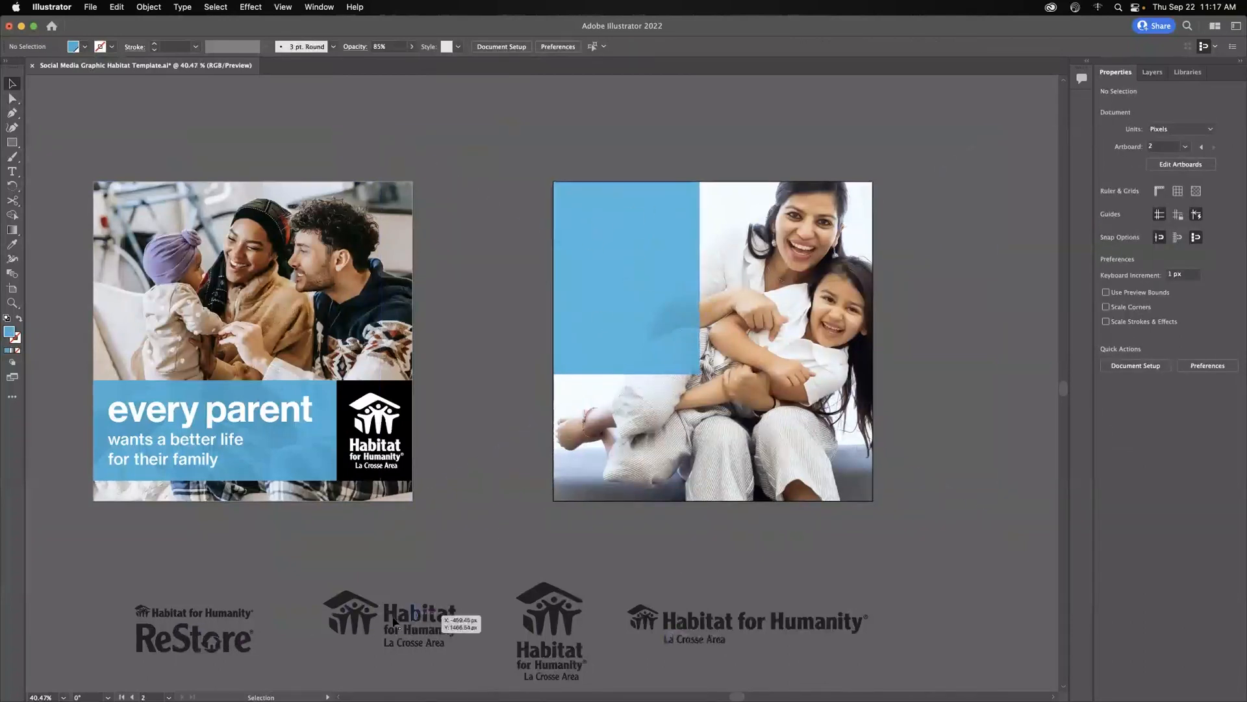
# Bring the compact horizontal Habitat for Humanity logo to the front and fit it atop the blue rectangle at about 404 × 164 px
pyautogui.moveTo(395, 615); pyautogui.dragTo(518, 207)
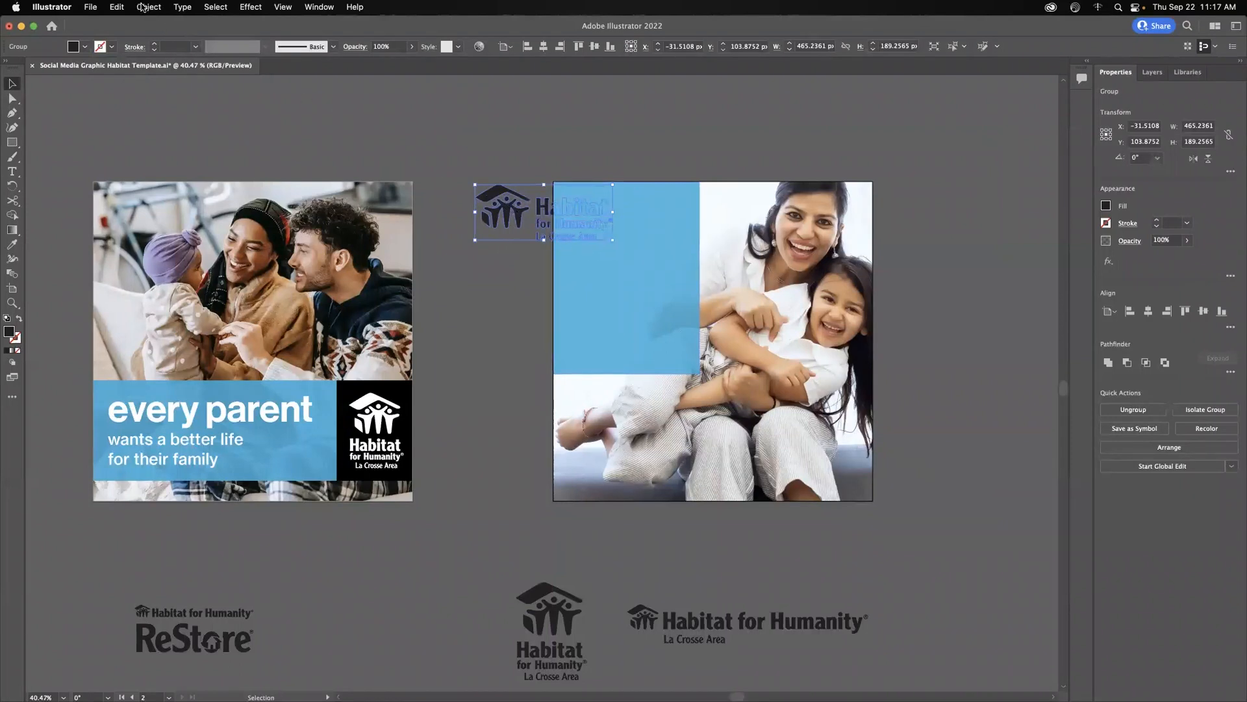
pyautogui.click(145, 7)
pyautogui.moveTo(175, 38)
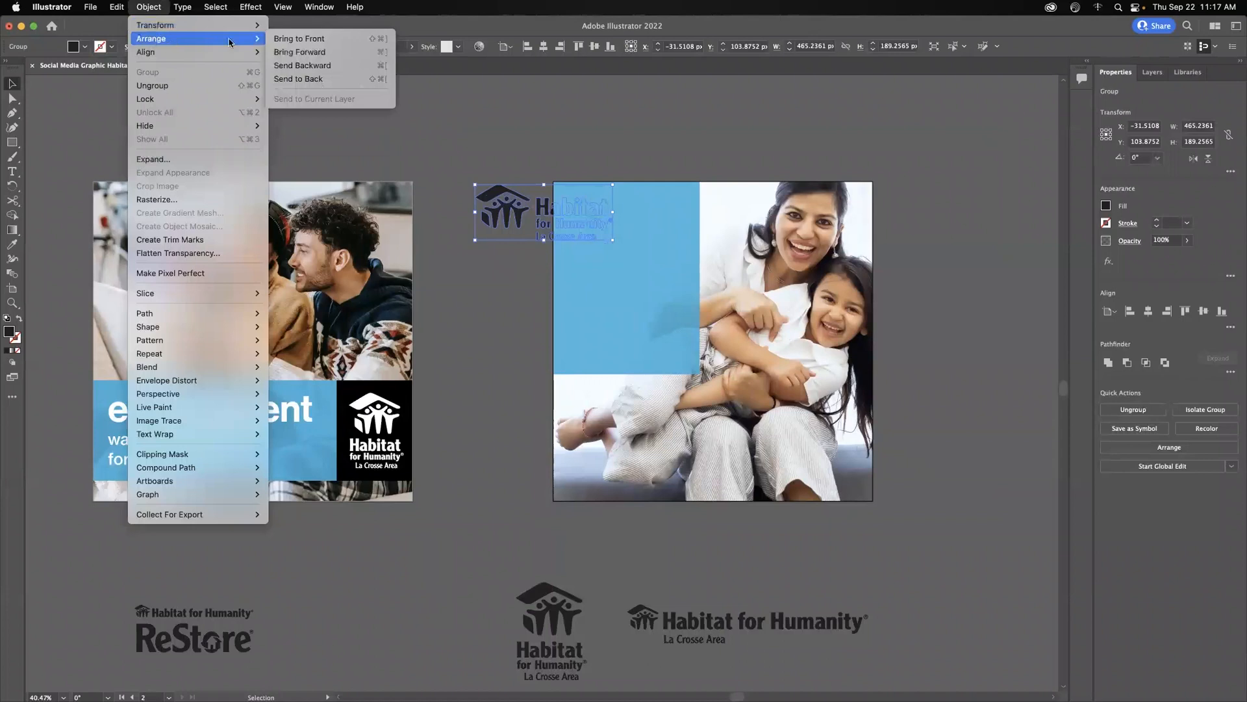
pyautogui.click(320, 43)
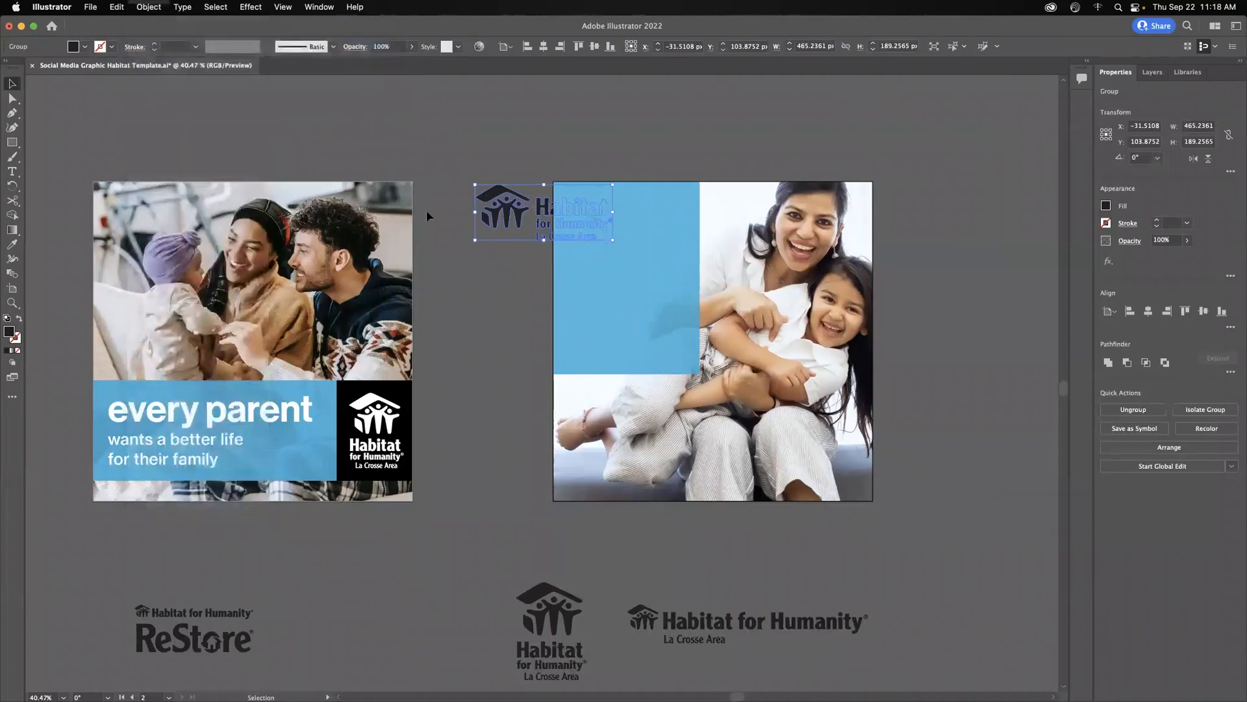
pyautogui.moveTo(519, 220); pyautogui.dragTo(604, 228)
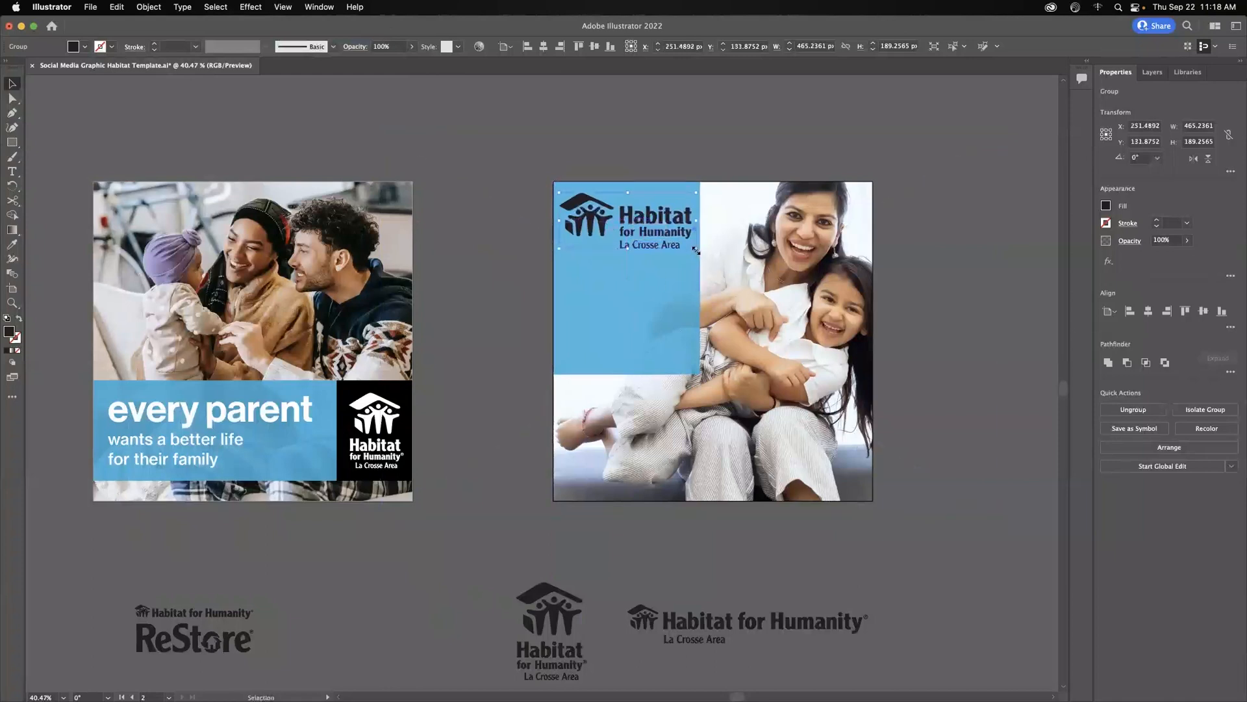
pyautogui.moveTo(696, 250); pyautogui.dragTo(647, 217)
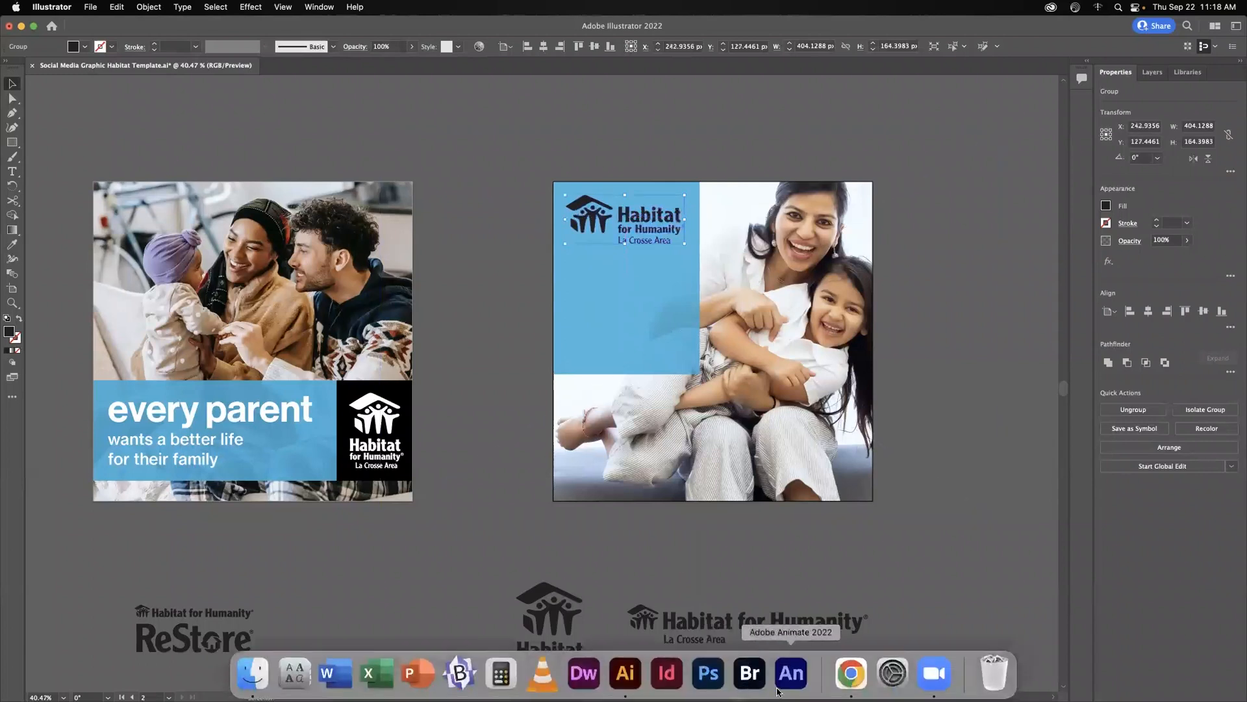
# Switch to Chrome and examine the Habitat example graphics and brand resources on the social media graphic instructions page
pyautogui.click(851, 673)
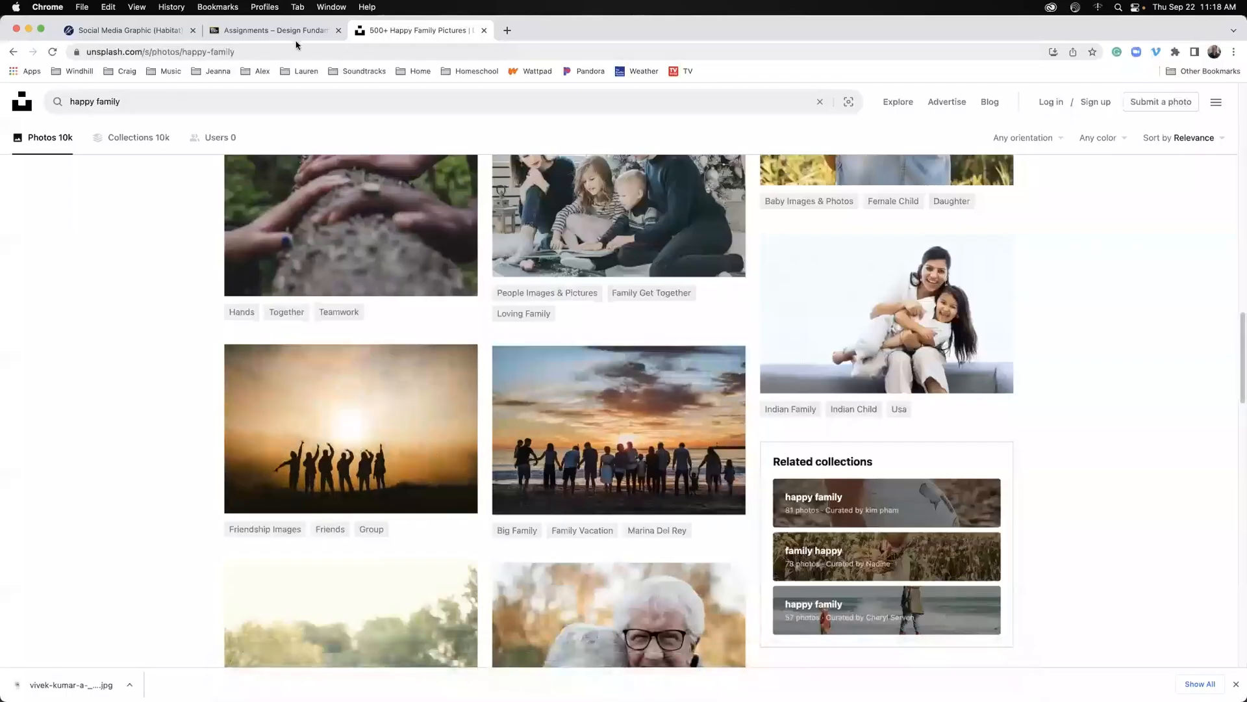
pyautogui.click(124, 30)
pyautogui.scroll(10, 466, 323)
pyautogui.scroll(-8, 468, 320)
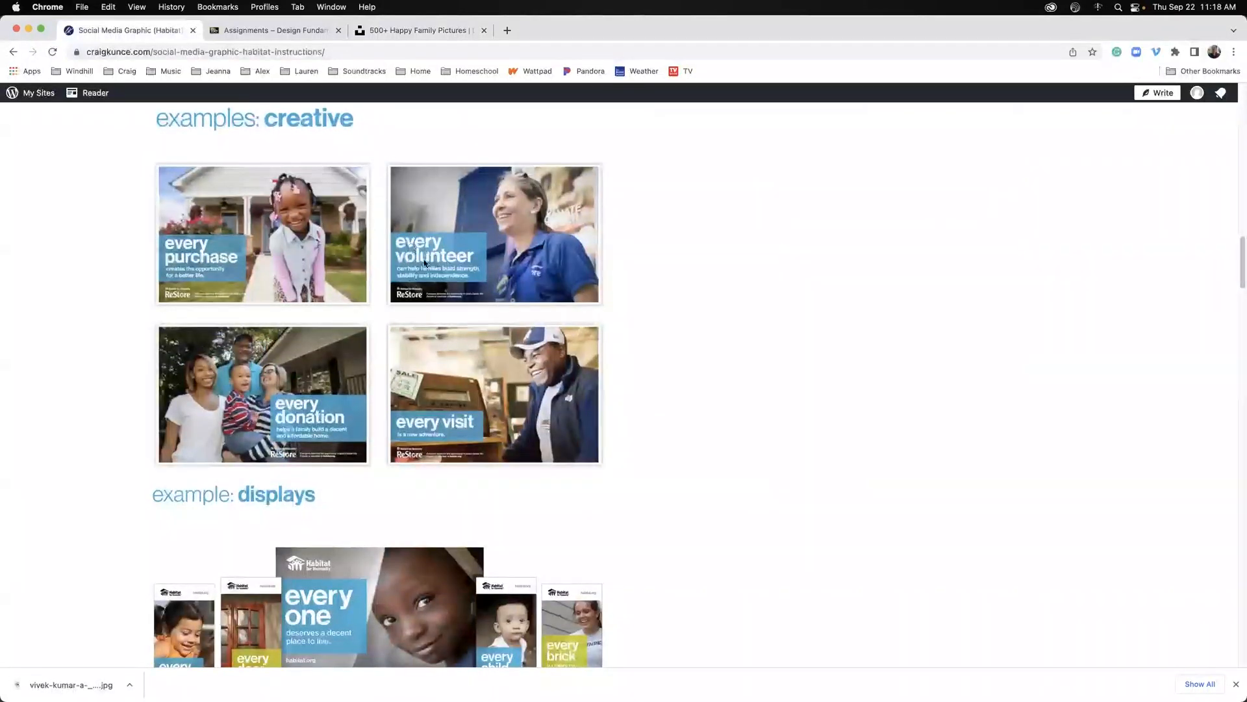
pyautogui.scroll(-5, 435, 276)
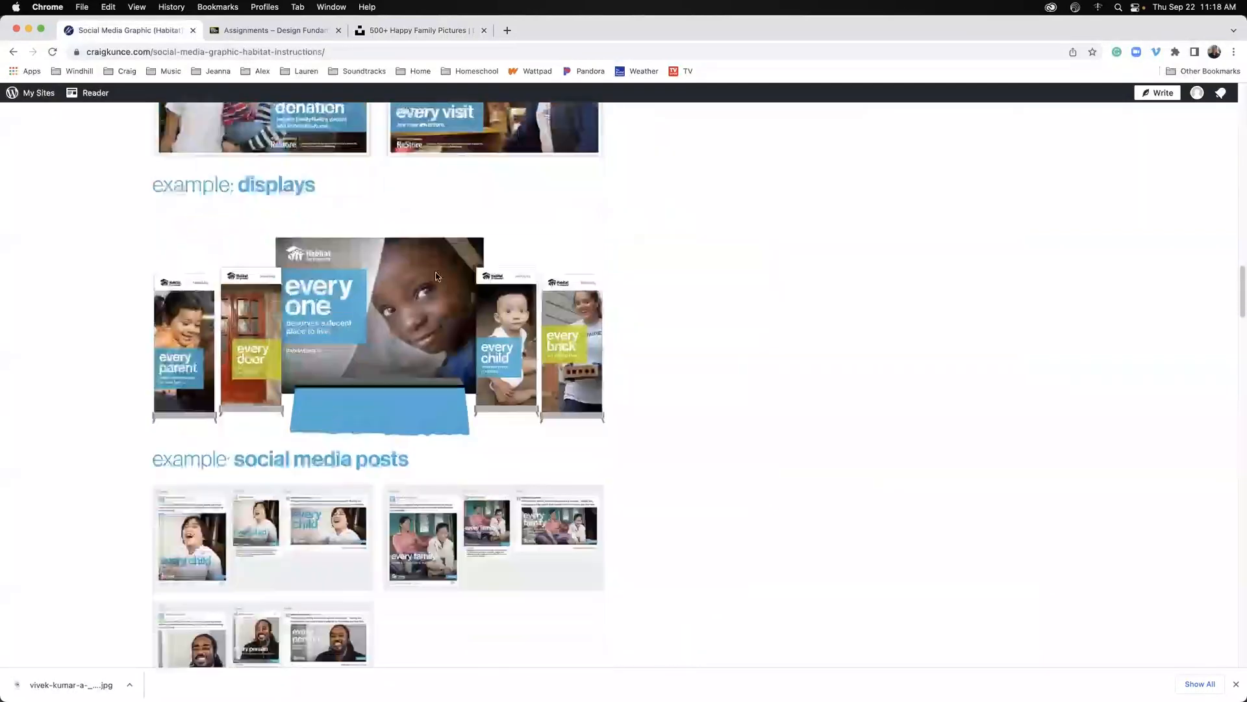
pyautogui.scroll(-10, 435, 276)
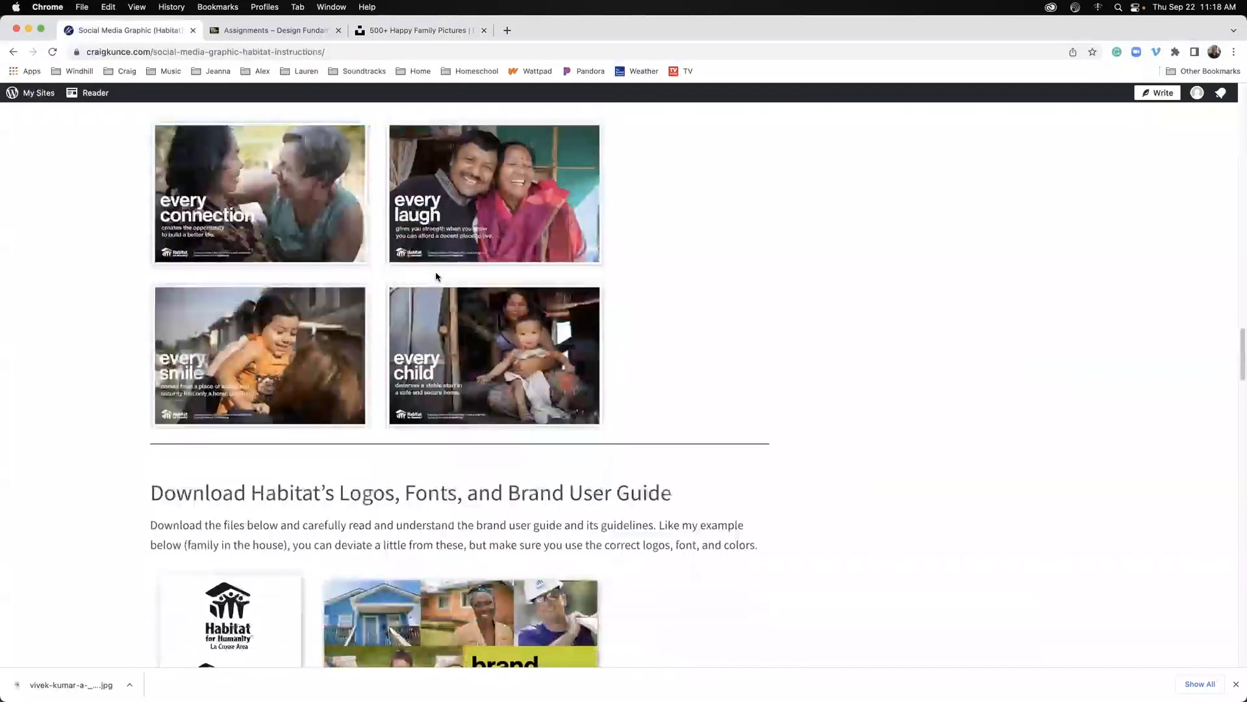
pyautogui.scroll(-3, 436, 276)
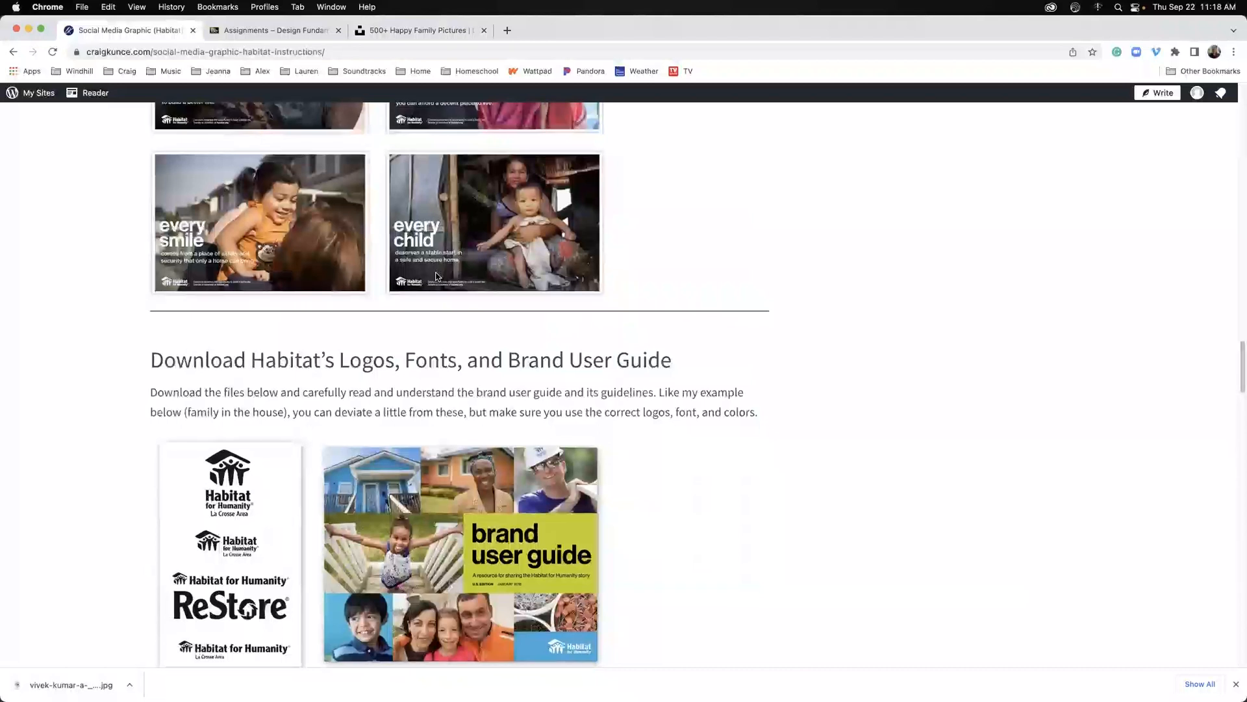
pyautogui.scroll(-1, 437, 277)
pyautogui.scroll(-3, 437, 277)
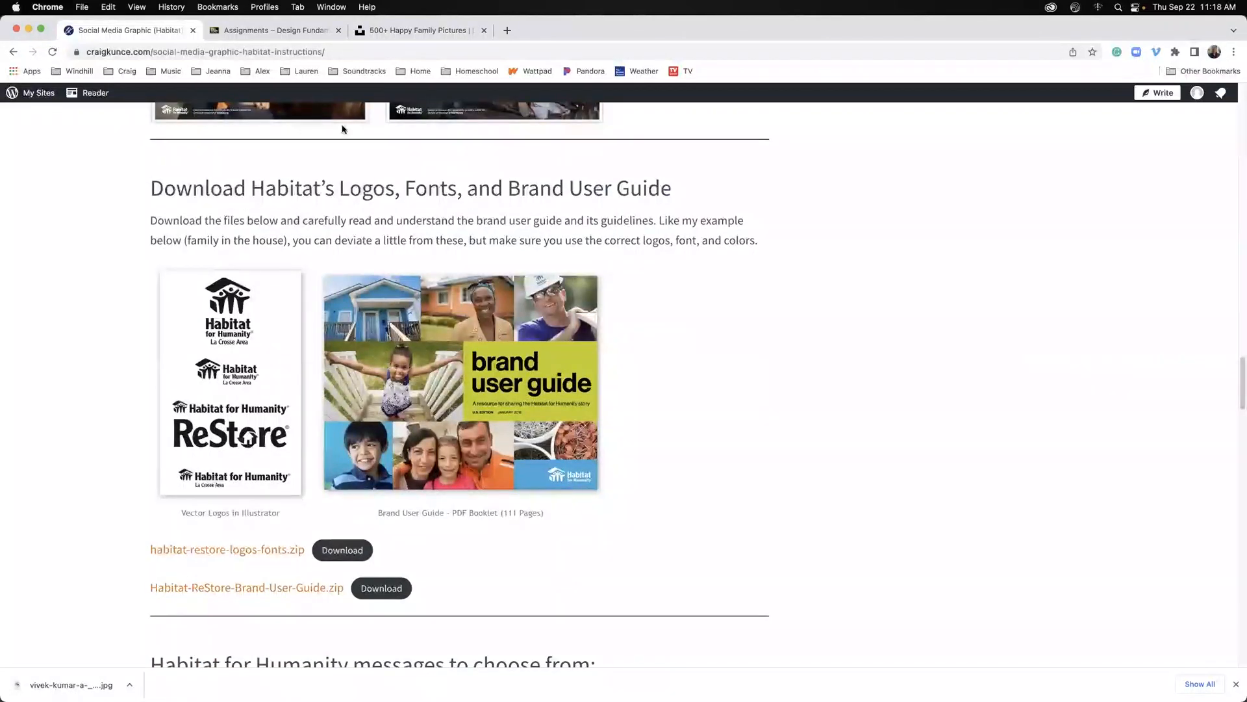
# Switch back to Illustrator and change the fill of the logo on the blue rectangle to white
pyautogui.moveTo(672, 696)
pyautogui.click(626, 675)
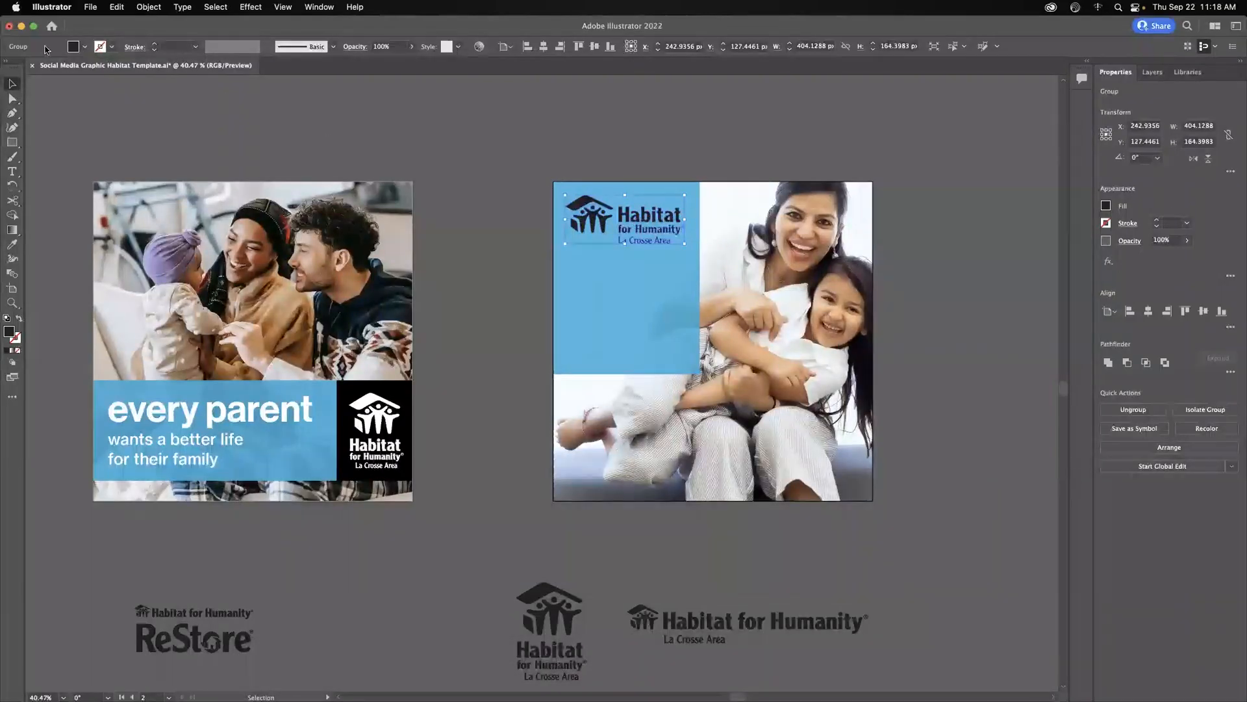
pyautogui.click(86, 49)
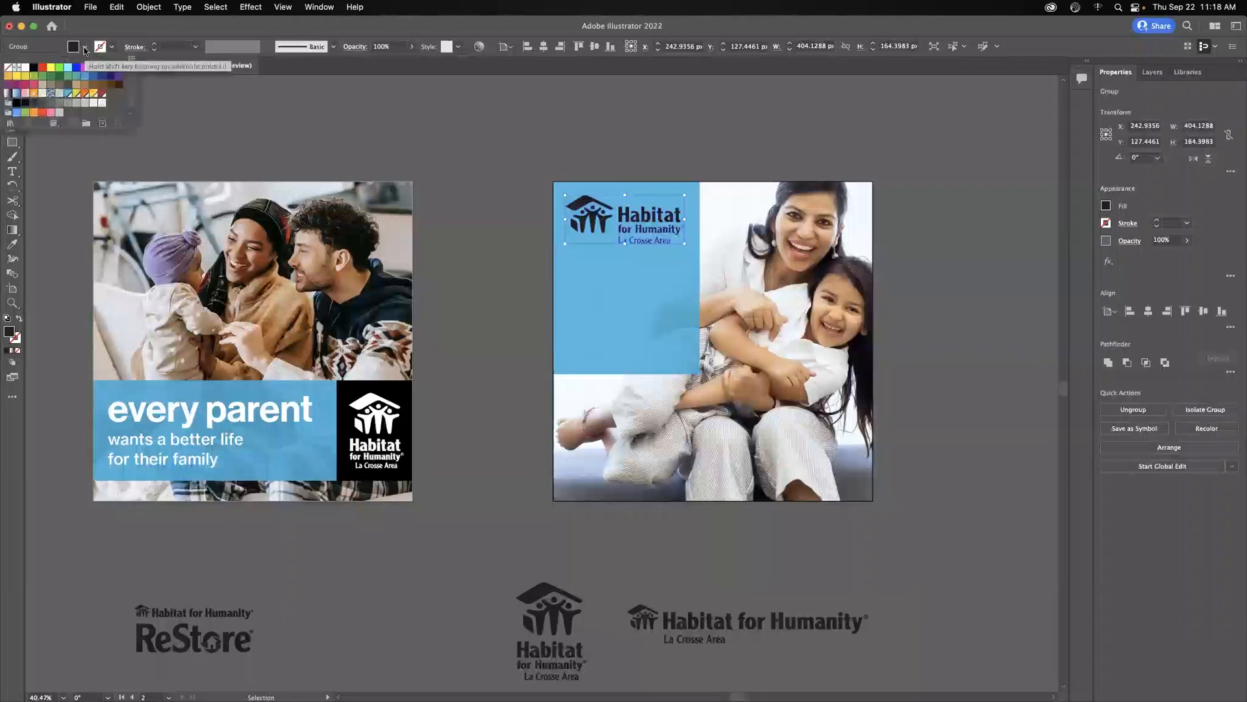
pyautogui.click(25, 70)
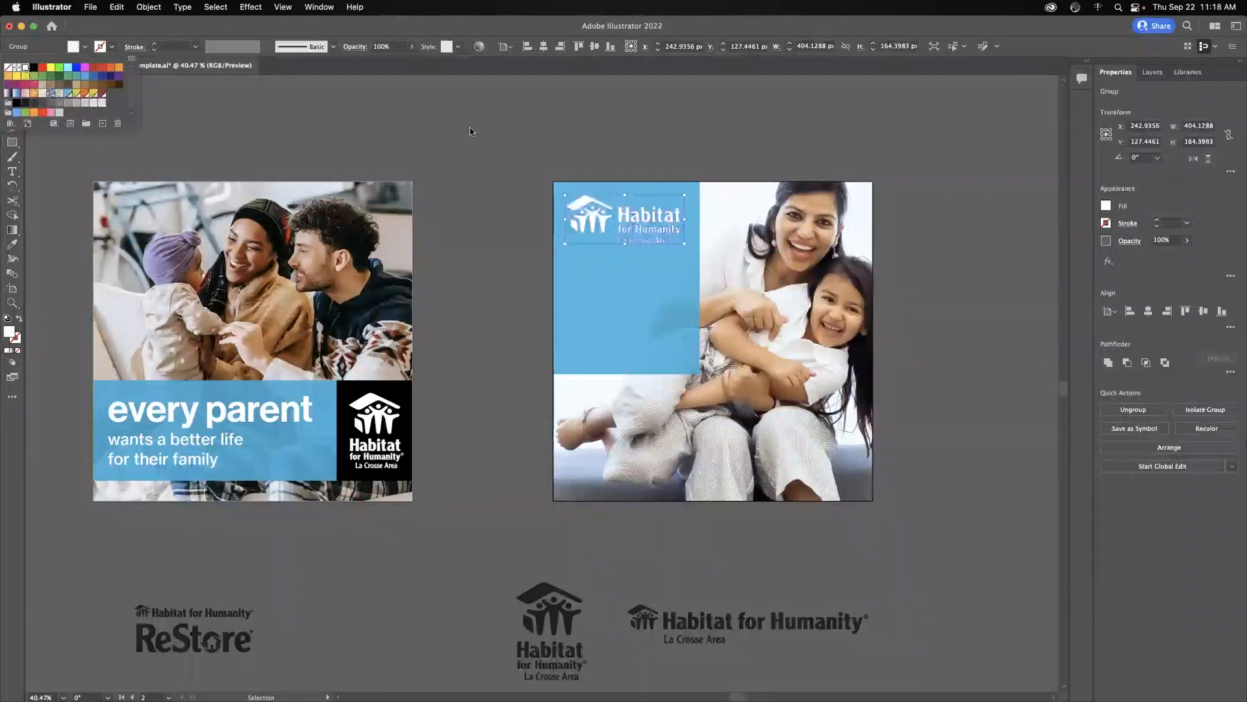
pyautogui.click(545, 132)
pyautogui.click(489, 212)
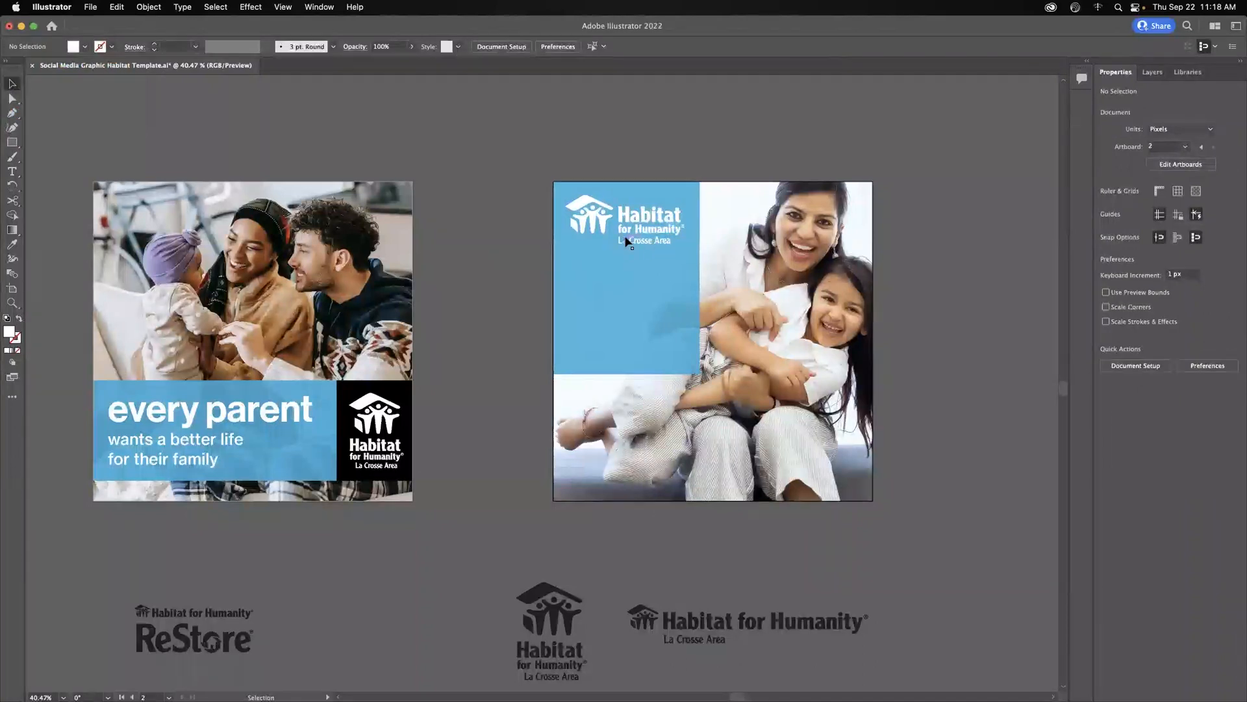
# Duplicate the headline and slogan text box onto the second artboard, below the logo over the blue rectangle
pyautogui.press('space')
pyautogui.moveTo(452, 175); pyautogui.dragTo(510, 383)
pyautogui.click(185, 112)
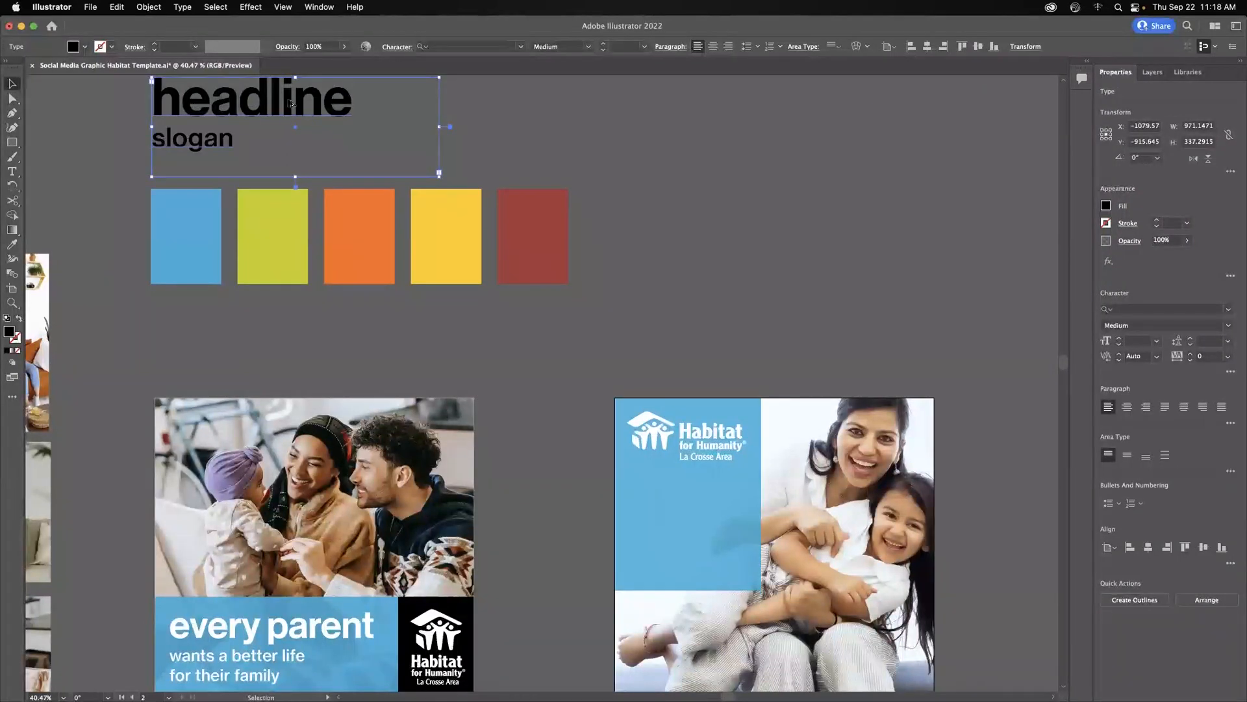
pyautogui.moveTo(290, 103); pyautogui.dragTo(768, 501)
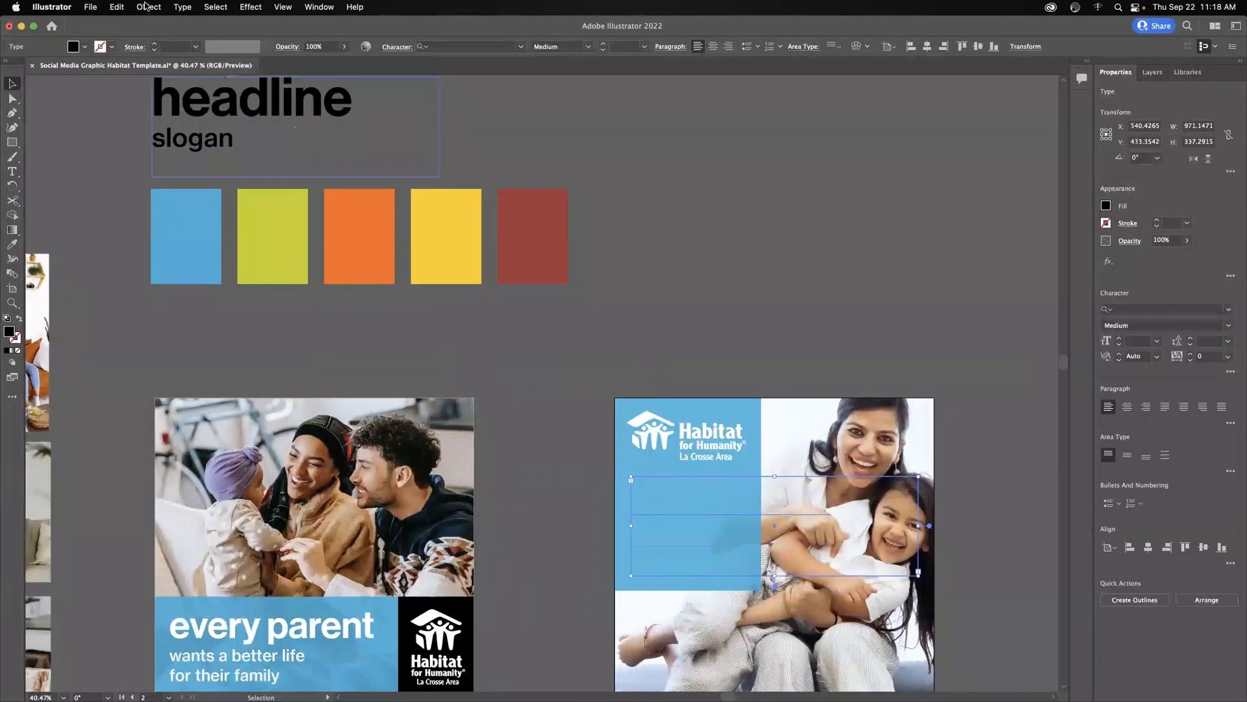
# Bring the duplicated headline and slogan text box forward so it sits above the photo and blue rectangle on the second artboard
pyautogui.click(149, 6)
pyautogui.moveTo(168, 39)
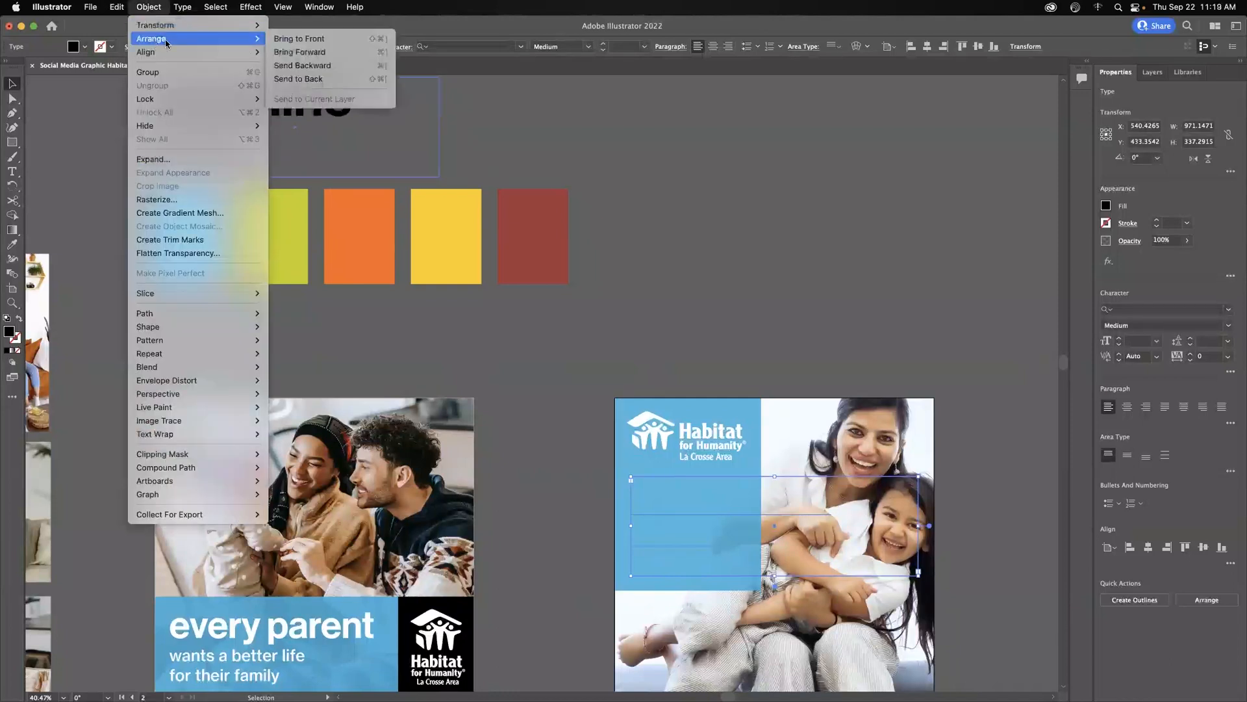
pyautogui.click(323, 52)
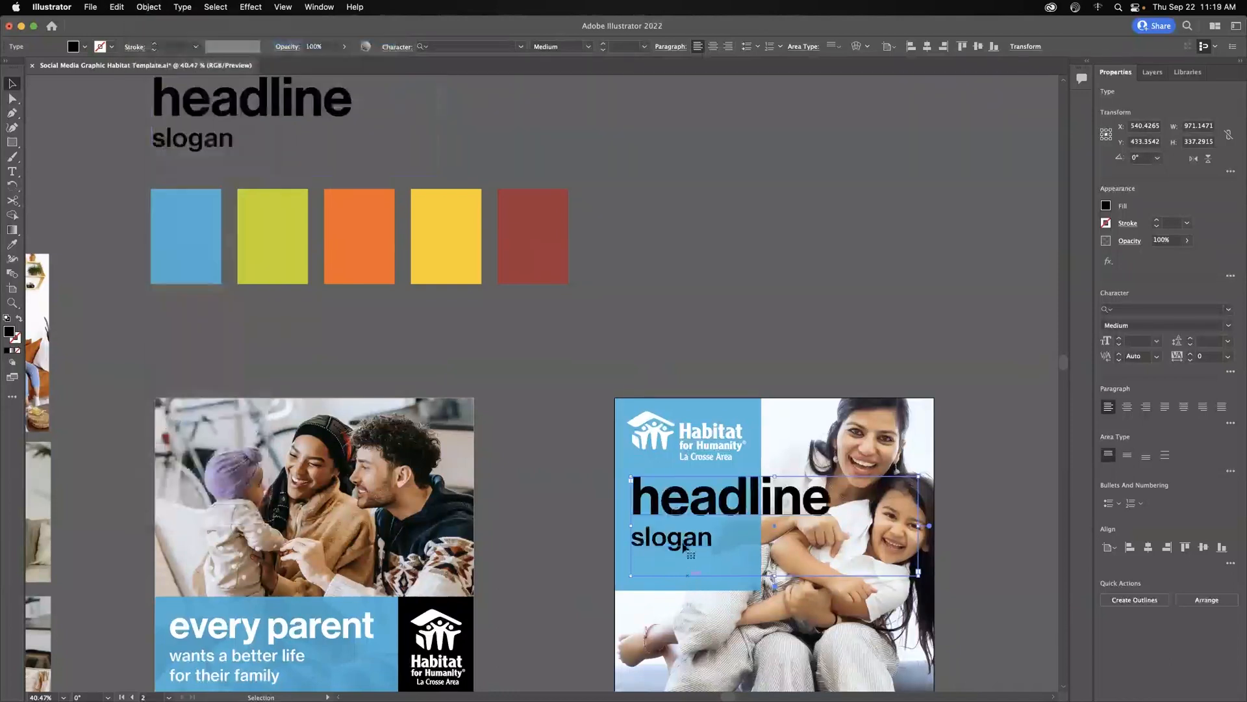
# Change the fill of all the headline and slogan text on the second artboard to white
pyautogui.moveTo(700, 478); pyautogui.dragTo(549, 259)
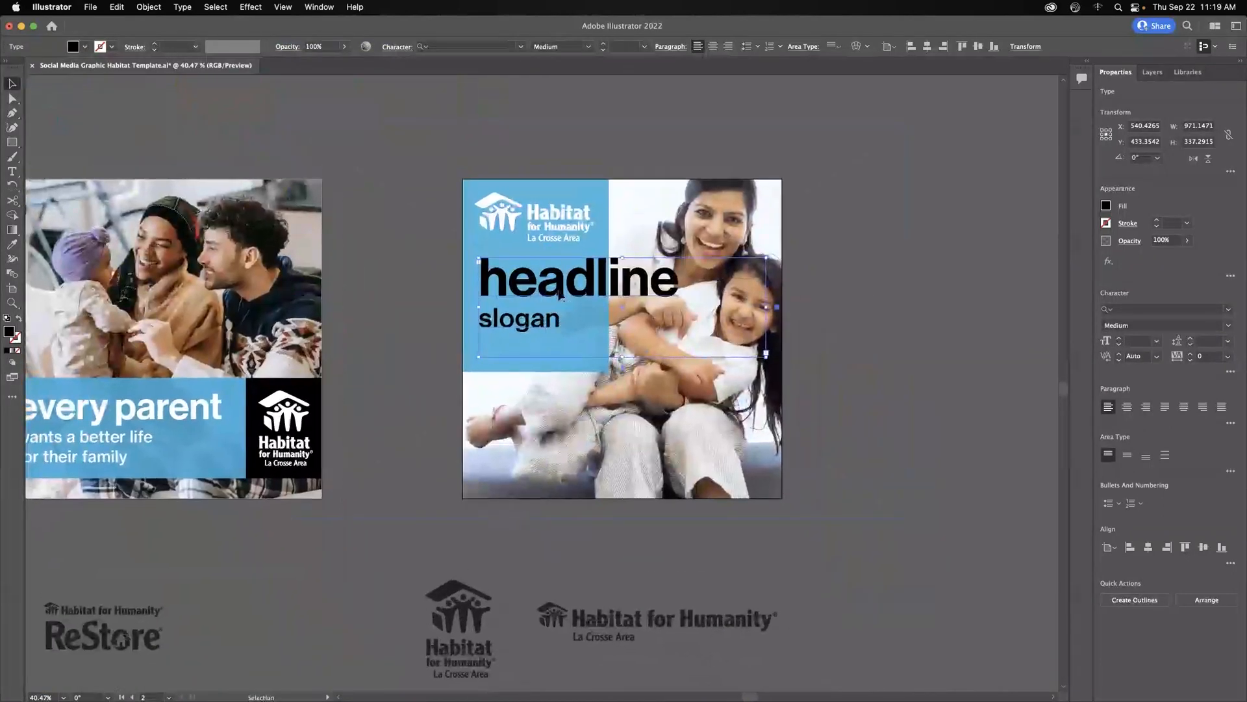
pyautogui.doubleClick(562, 296)
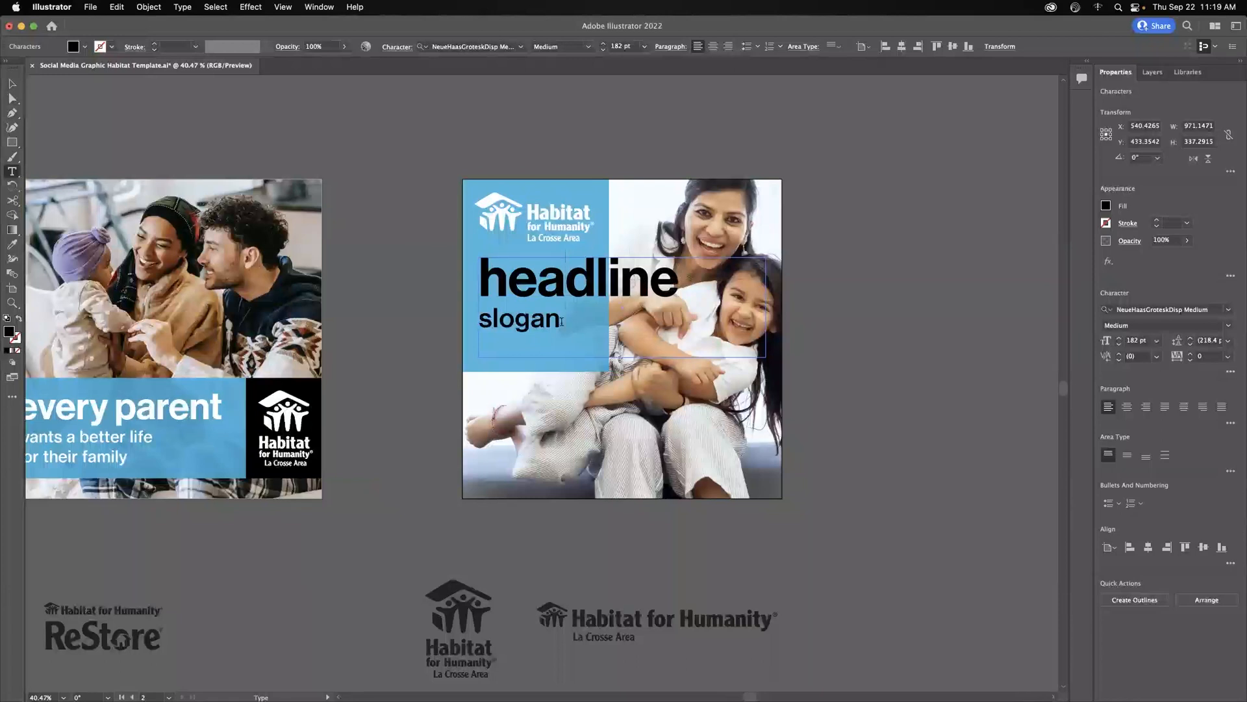
pyautogui.press('super+a')
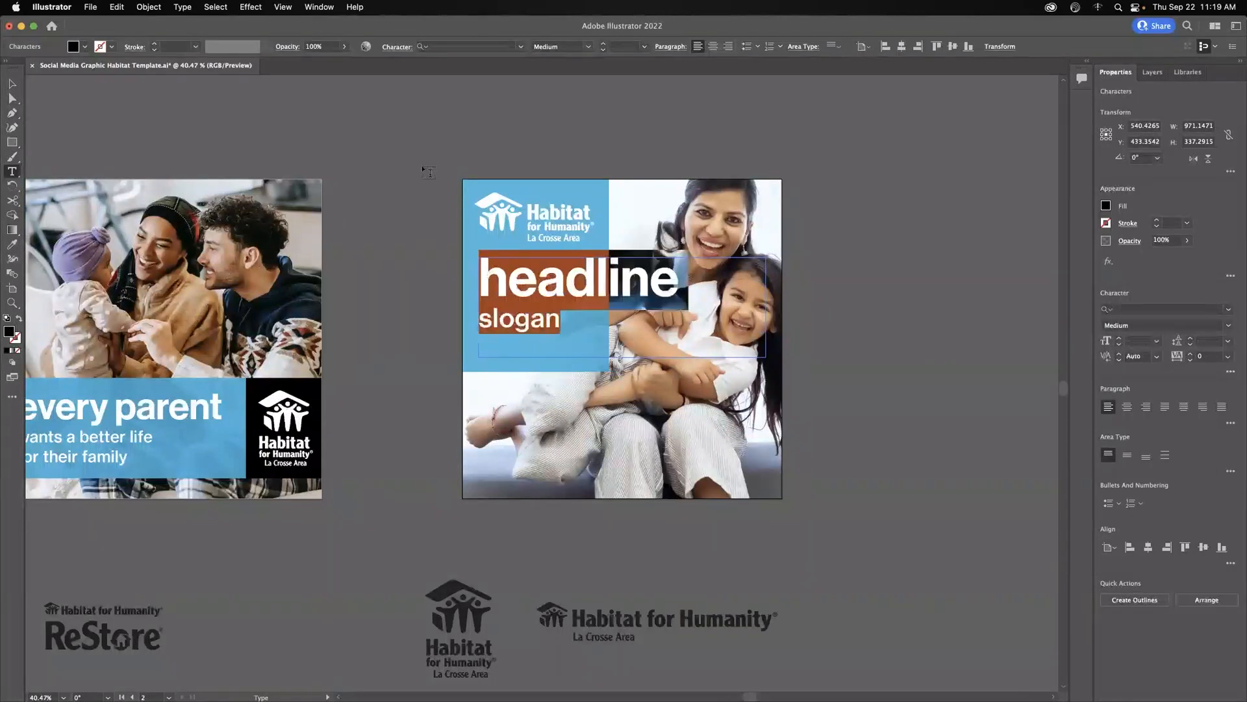
pyautogui.click(84, 50)
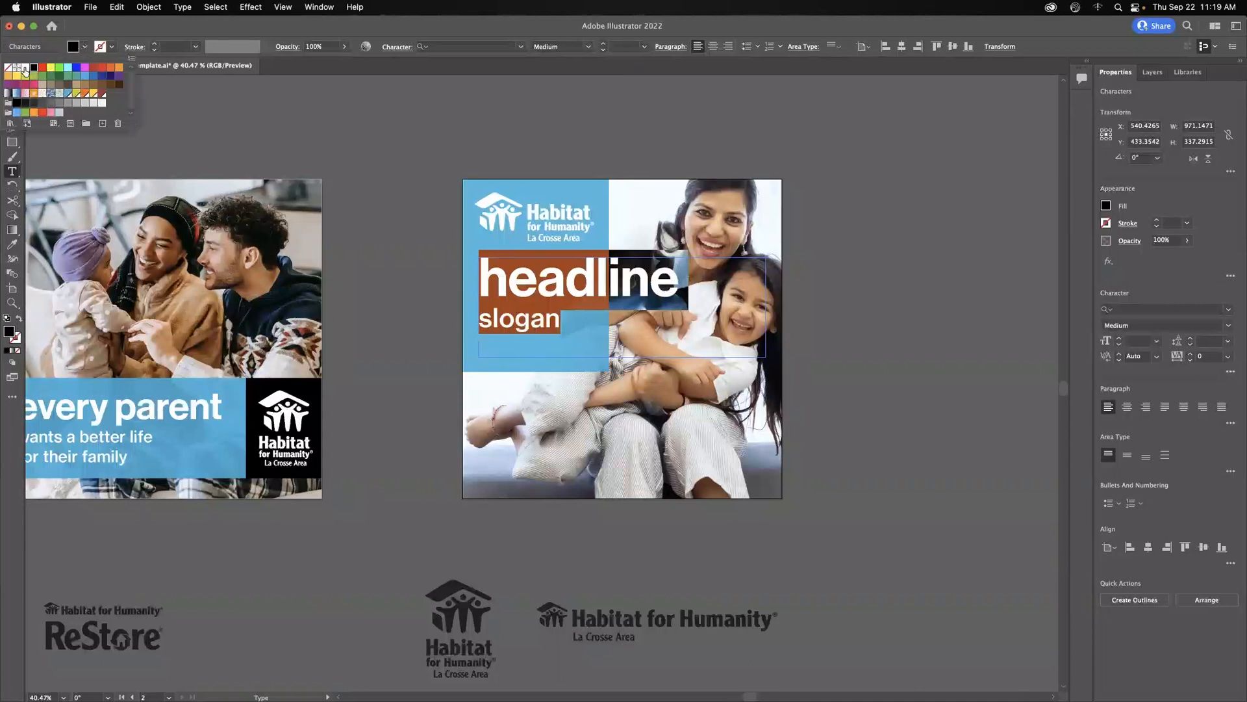
pyautogui.click(24, 67)
pyautogui.click(564, 326)
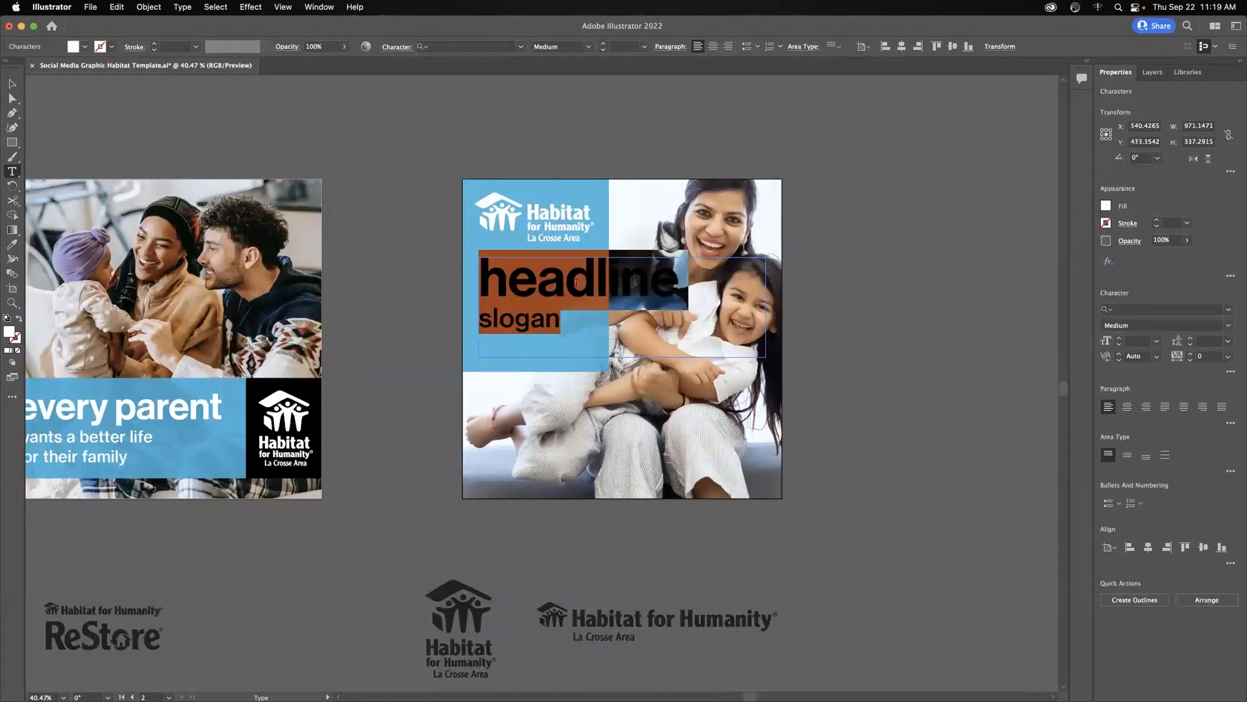
# Set the font size of the word "headline" on the second artboard to 101 pt
pyautogui.click(682, 289)
pyautogui.moveTo(677, 283); pyautogui.dragTo(480, 286)
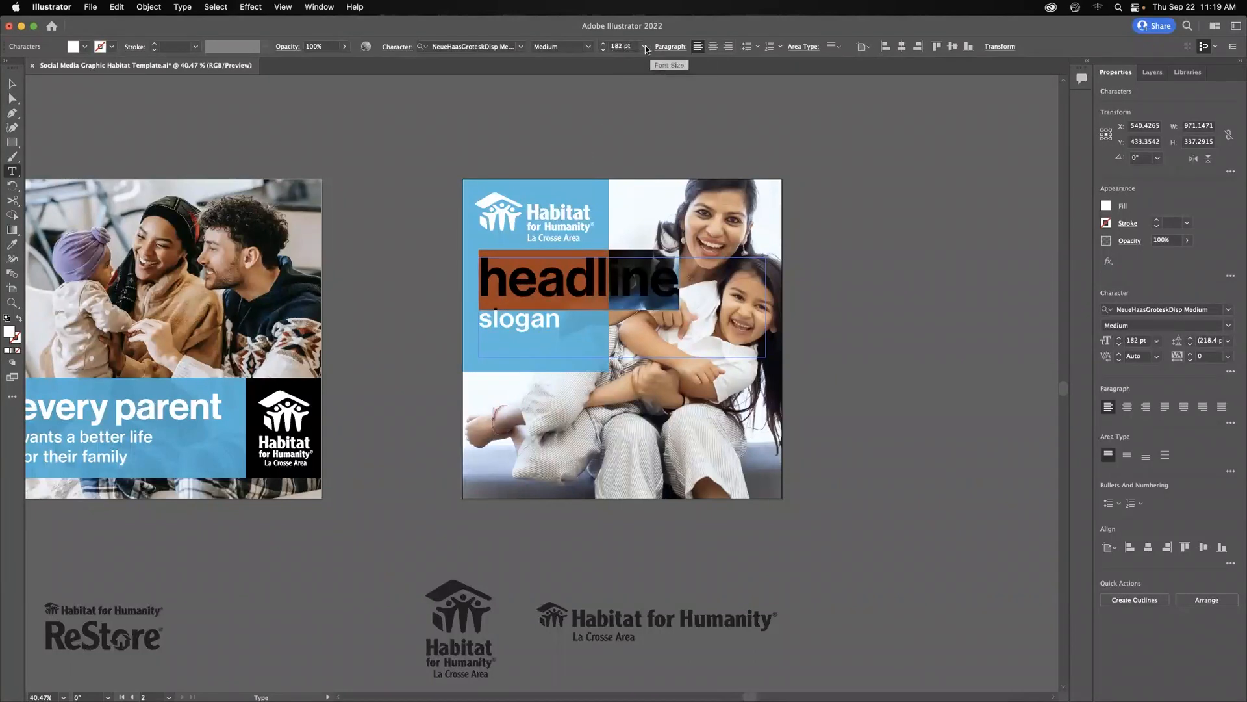
pyautogui.click(645, 47)
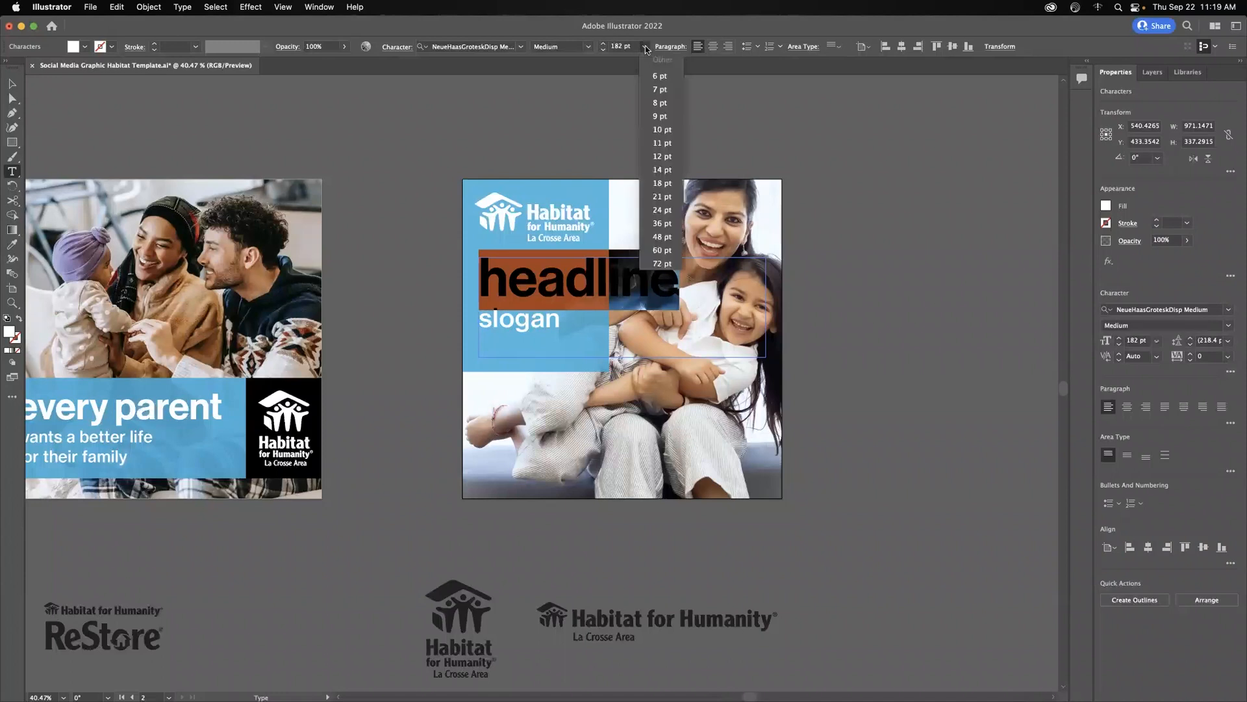
pyautogui.click(663, 265)
pyautogui.scroll(20, 605, 47)
pyautogui.scroll(2, 604, 47)
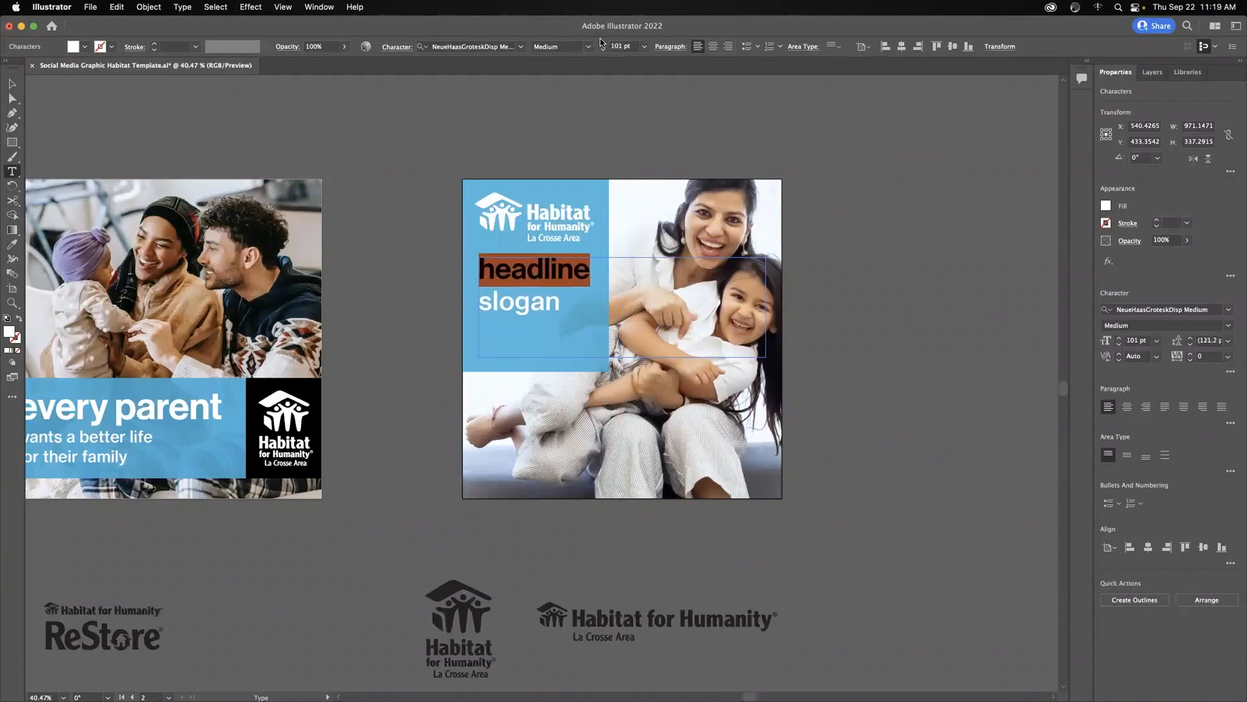
# Replace the word "headline" with "every" and "family" in lowercase on two separate lines
pyautogui.write('Every')
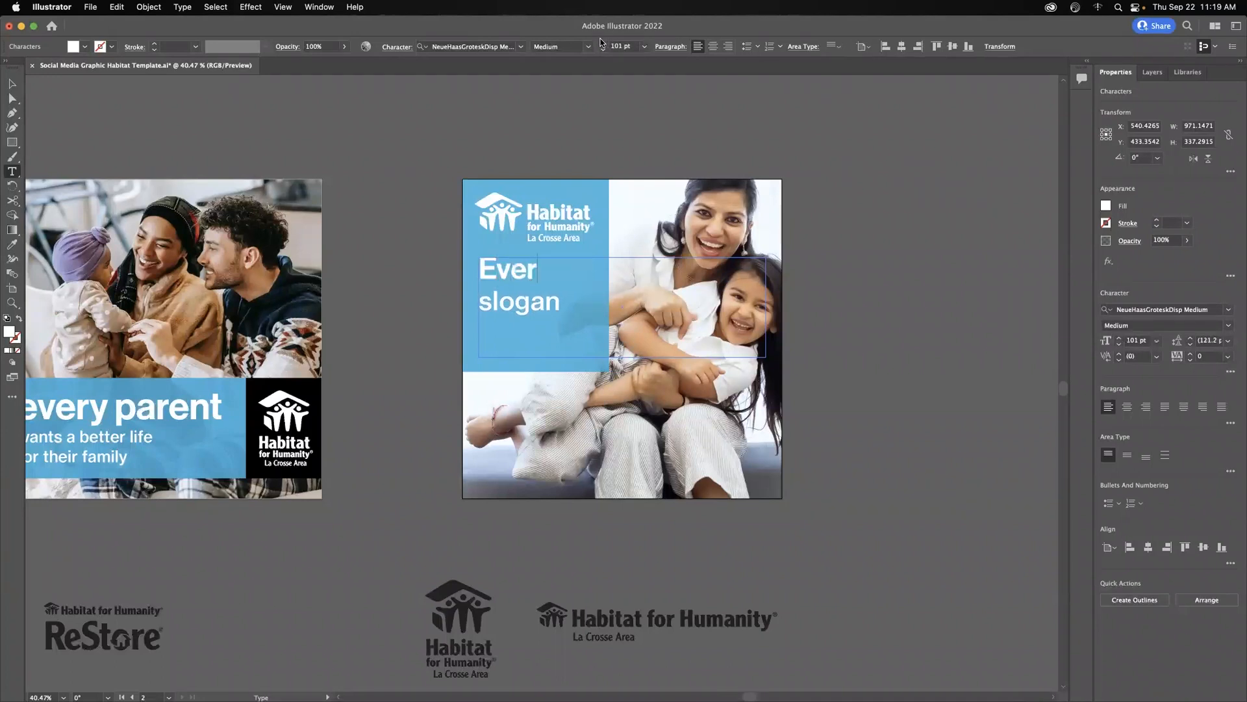
pyautogui.press('BackSpace')
pyautogui.press('BackSpace')
pyautogui.press('BackSpace')
pyautogui.press('BackSpace')
pyautogui.press('BackSpace')
pyautogui.write('every')
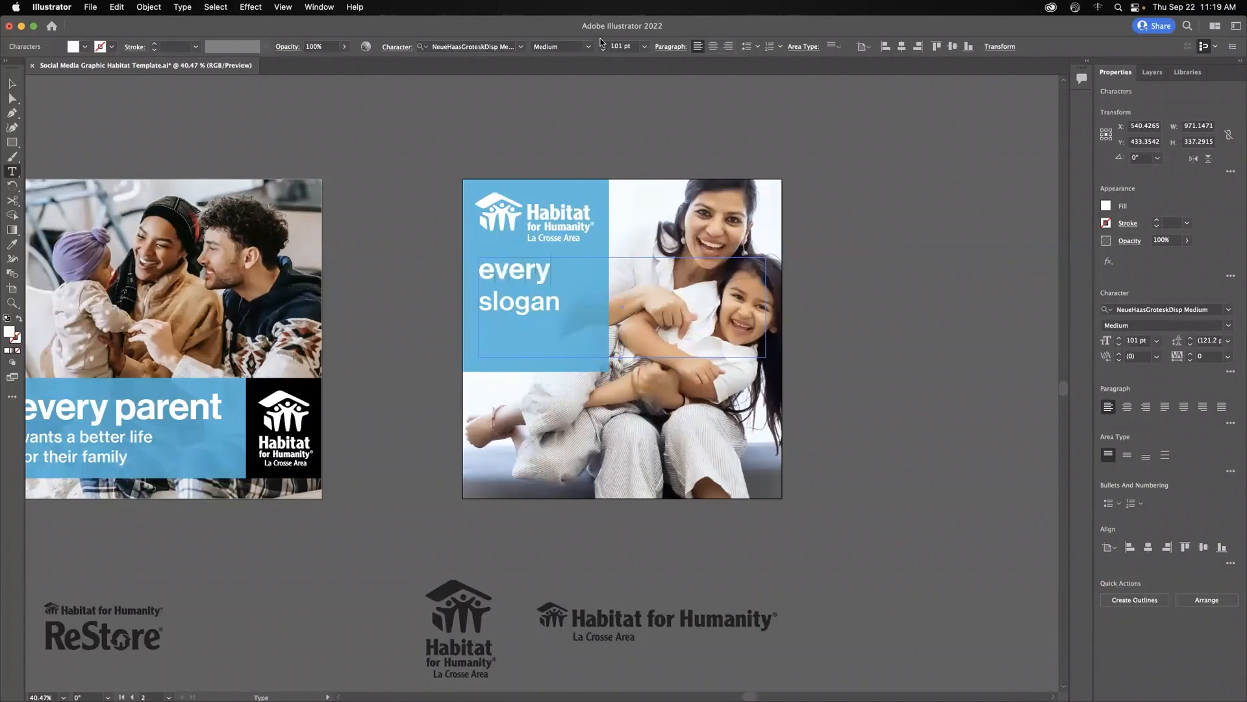
pyautogui.press('Return')
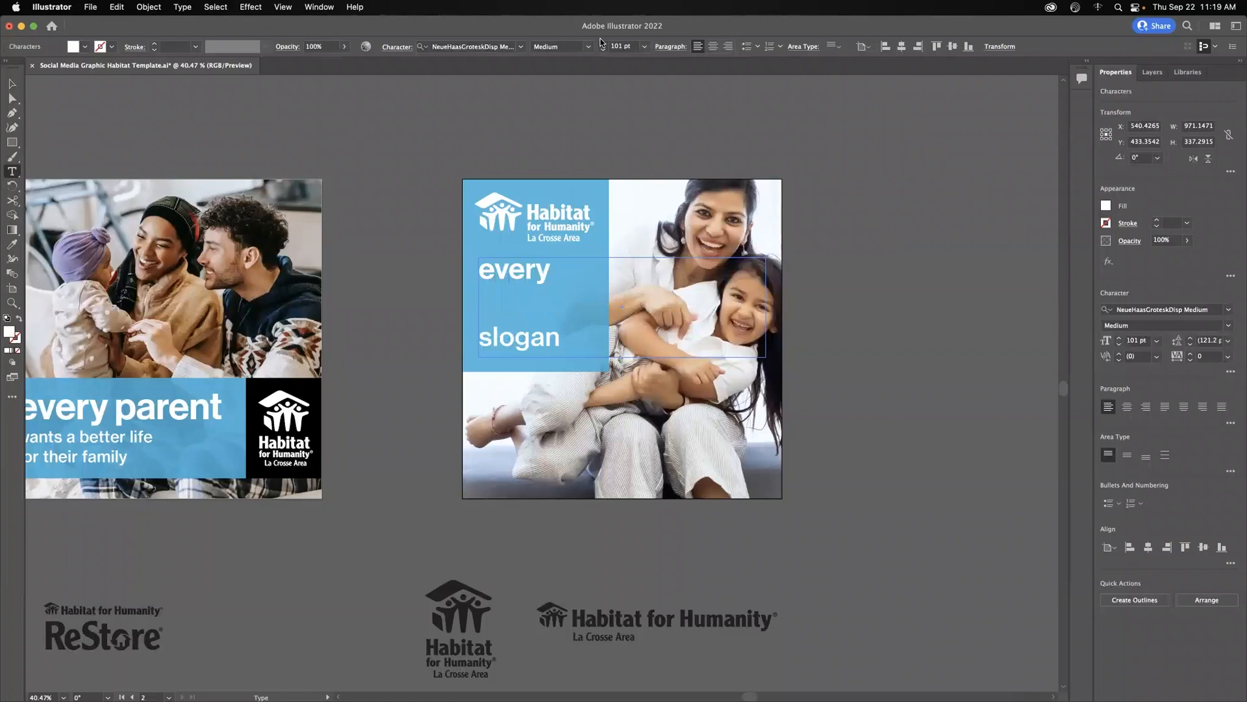
pyautogui.write('family')
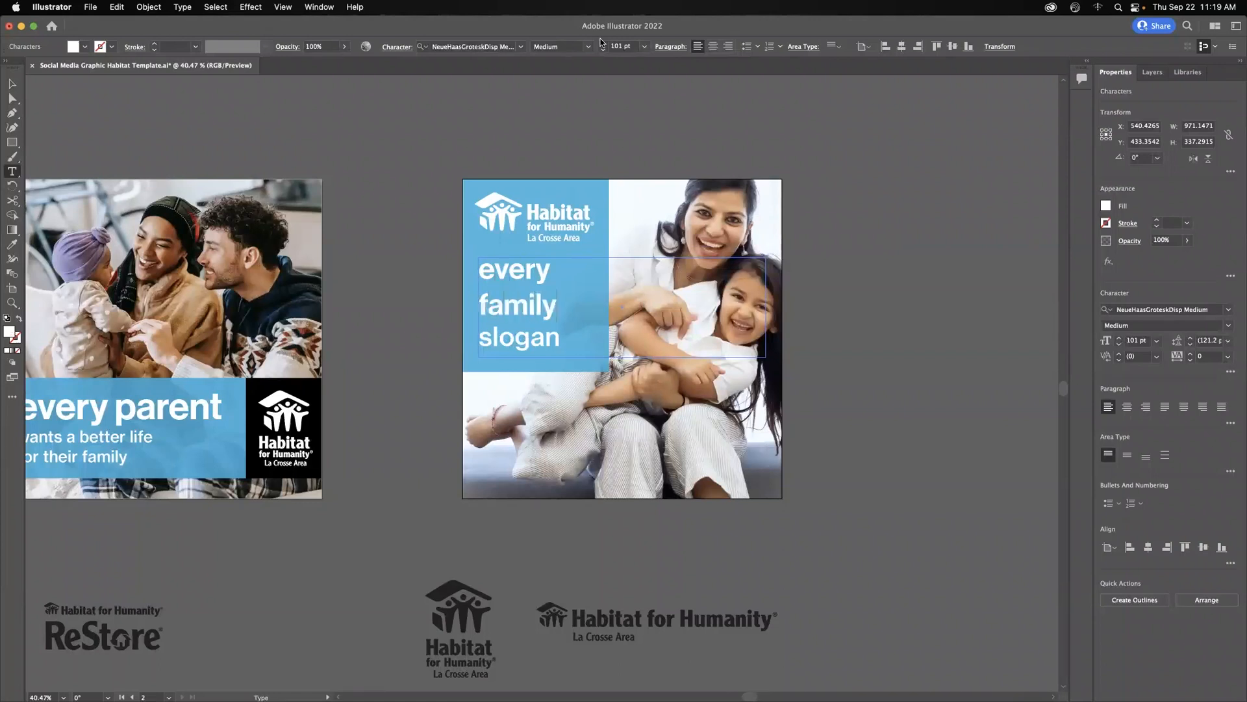
# Set the font size of the word "slogan" below the headline to 59 pt
pyautogui.moveTo(564, 338); pyautogui.dragTo(478, 338)
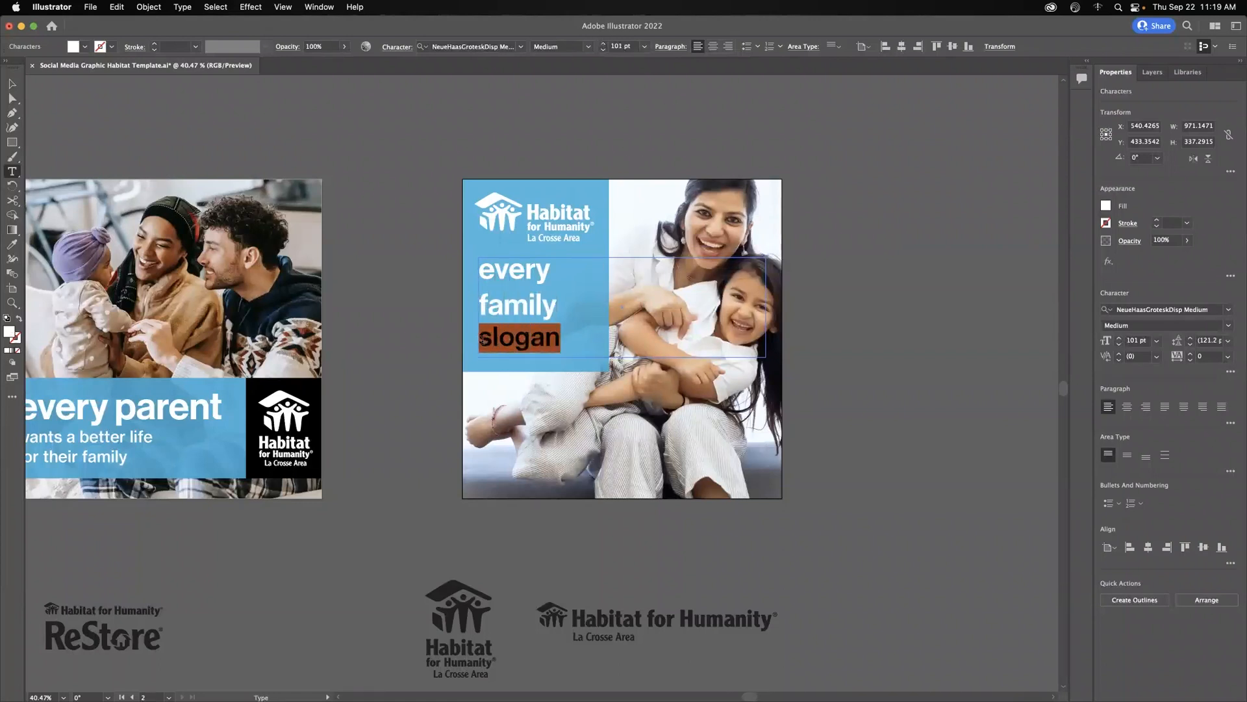
pyautogui.click(603, 51)
pyautogui.click(603, 50)
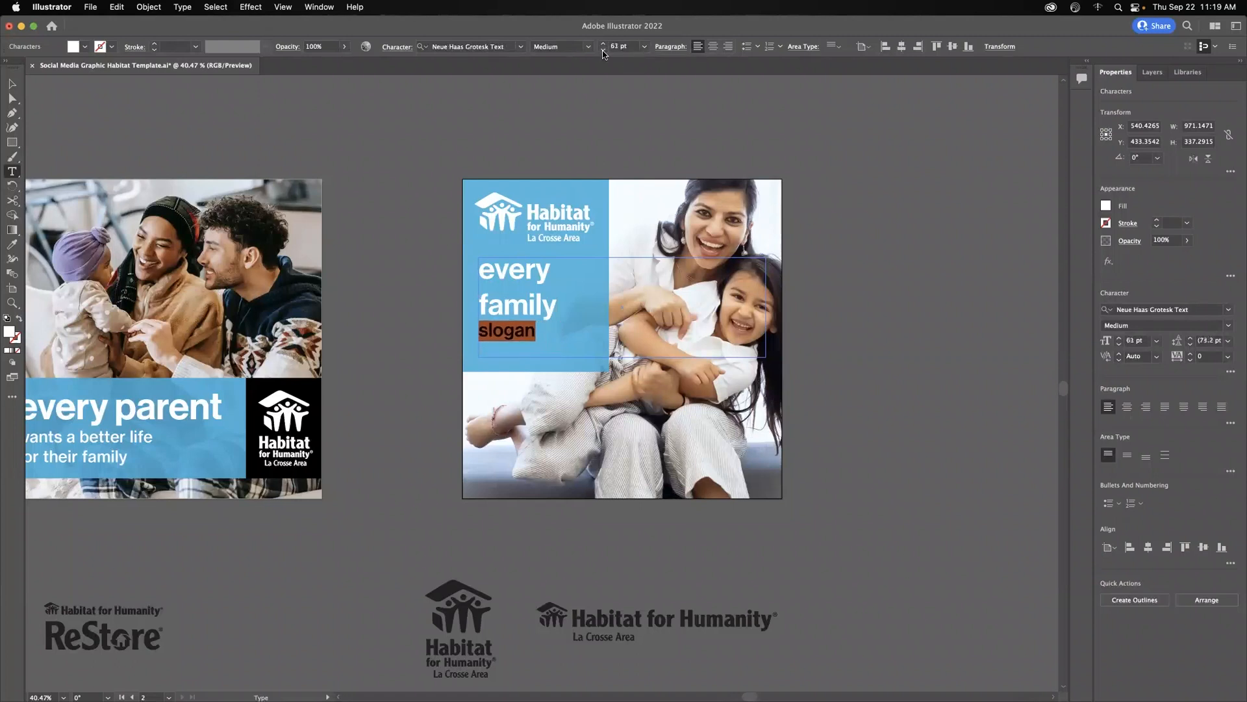
pyautogui.click(562, 301)
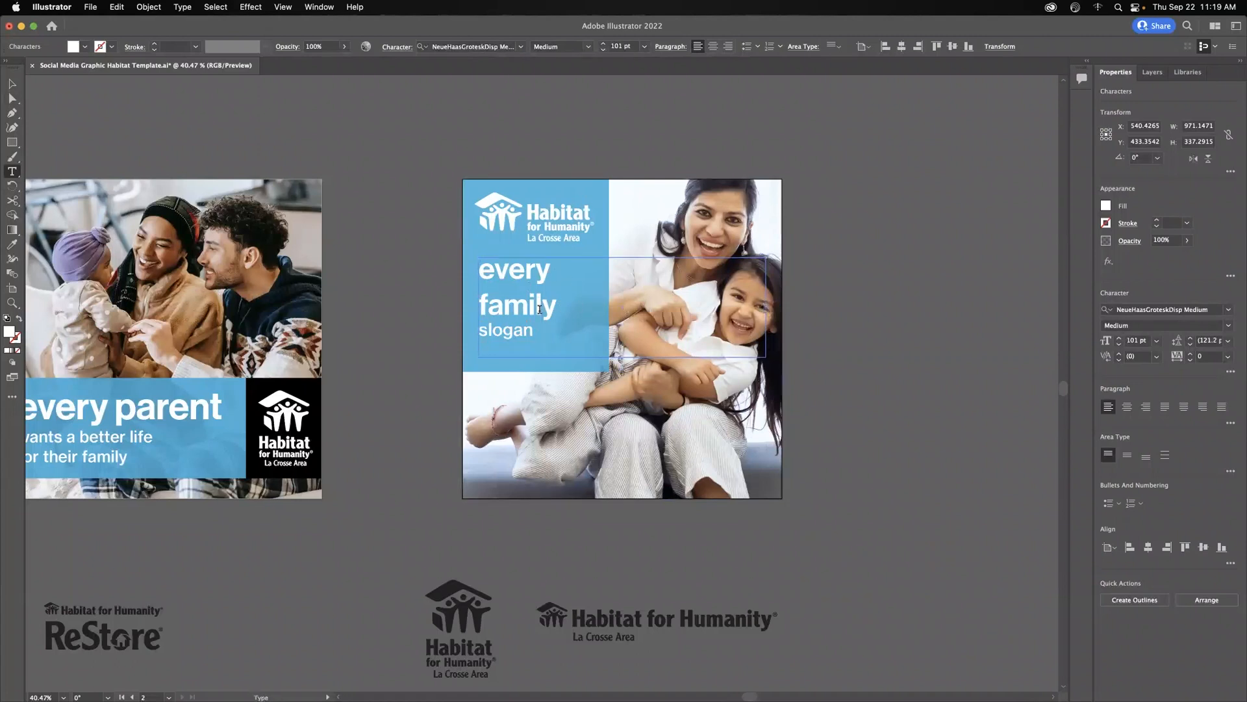
# Switch to Chrome and examine the headline line spacing in the example social media posts and marketing messages
pyautogui.moveTo(627, 675)
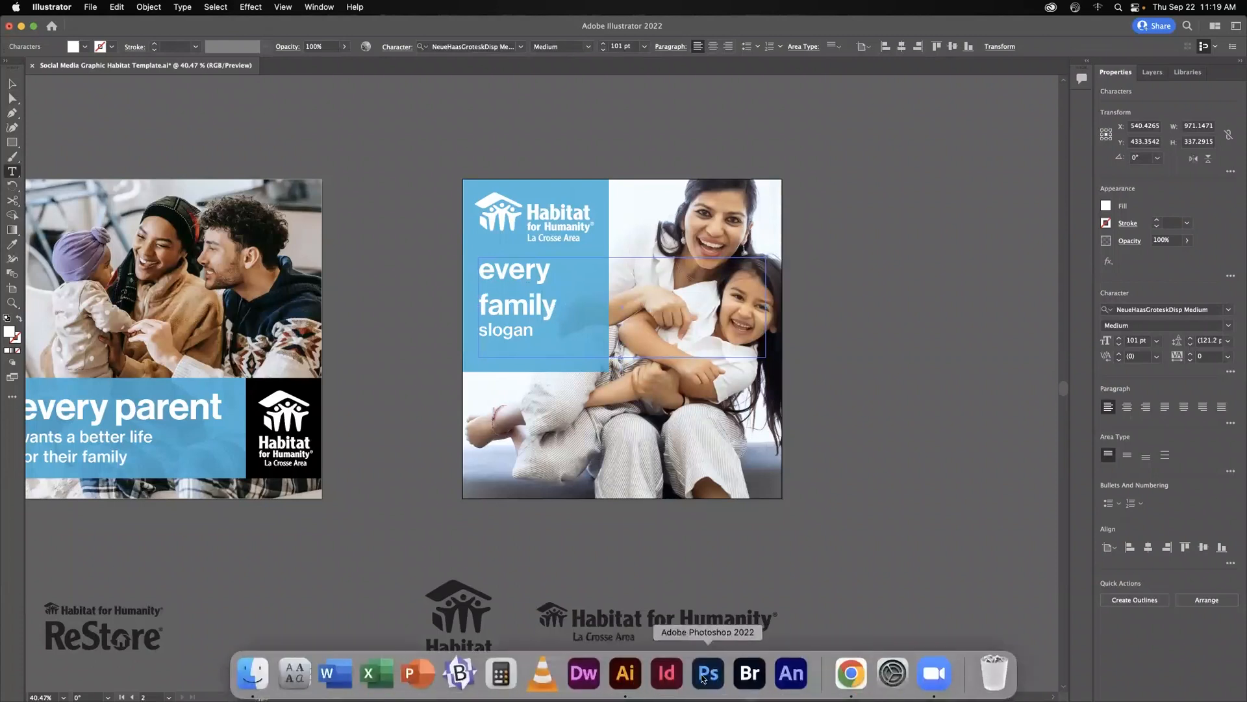
pyautogui.click(851, 673)
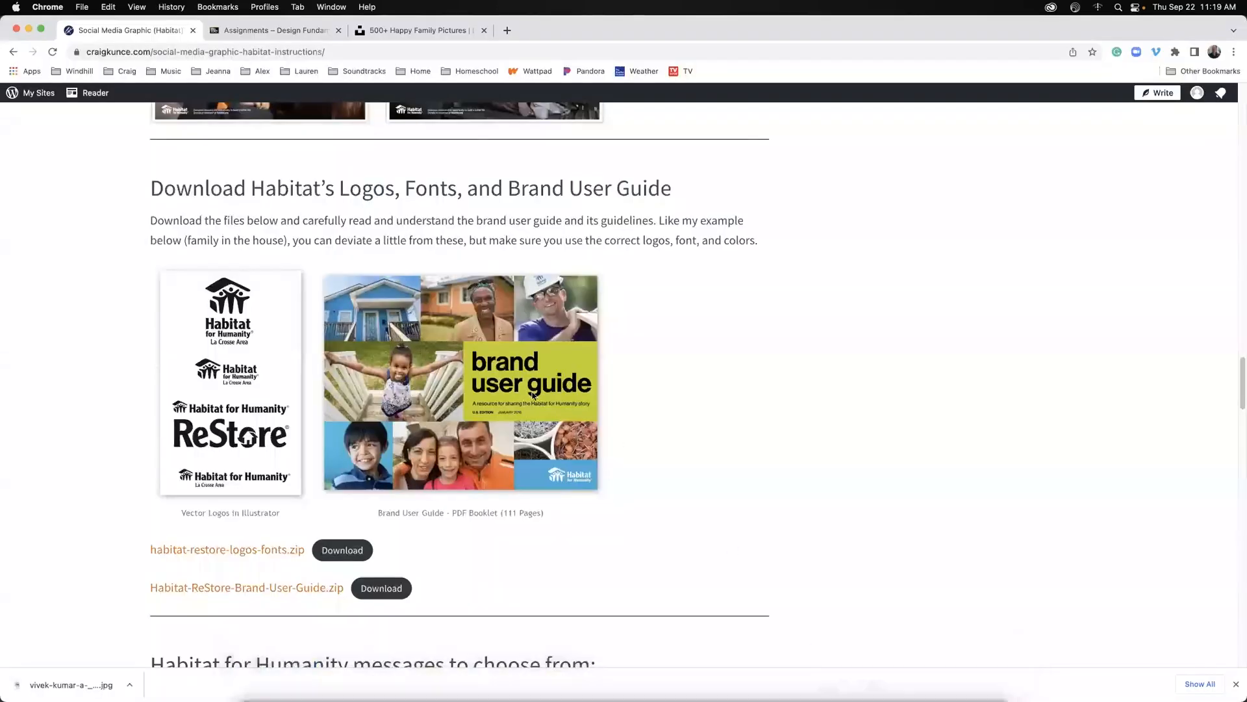
pyautogui.scroll(2, 501, 377)
pyautogui.scroll(8, 501, 378)
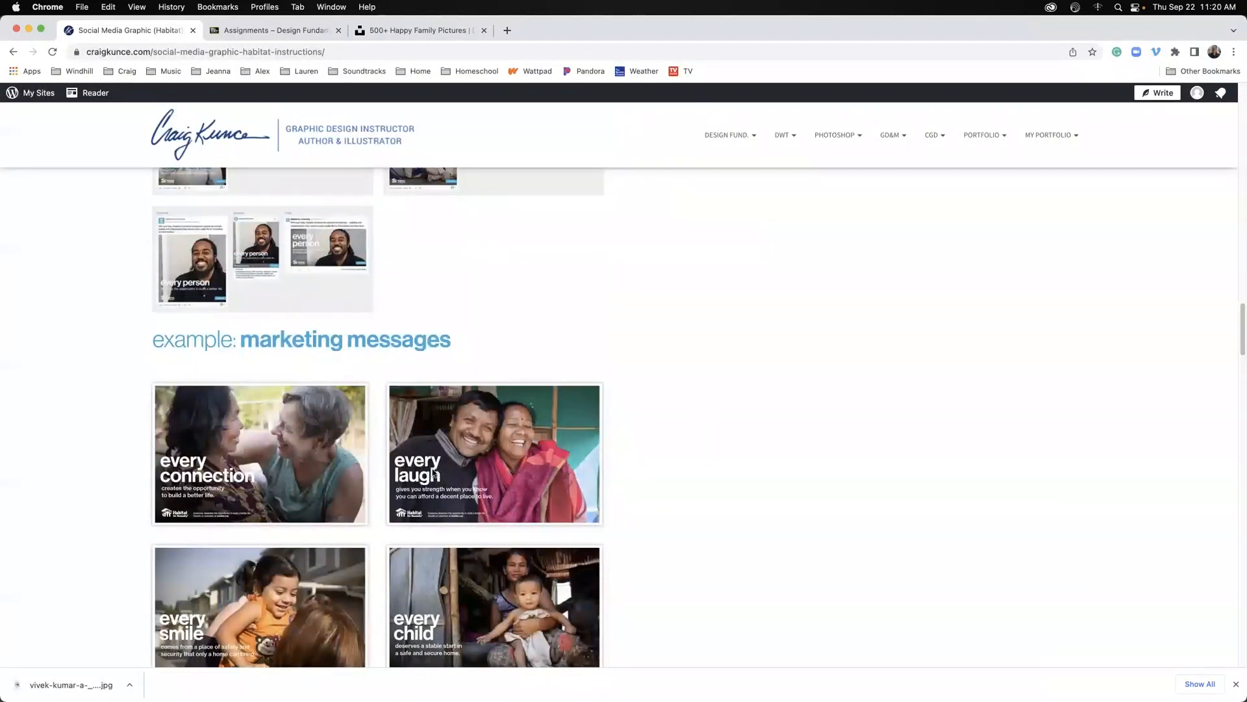
pyautogui.scroll(3, 336, 427)
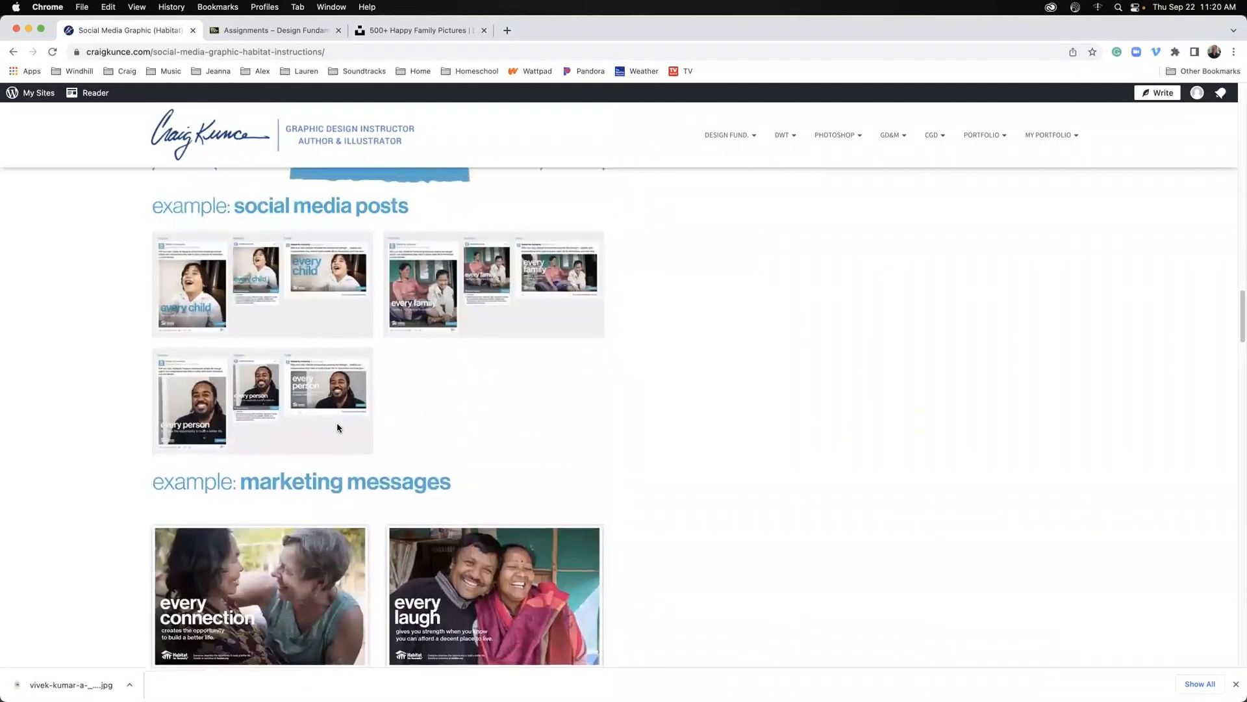
pyautogui.scroll(-5, 336, 427)
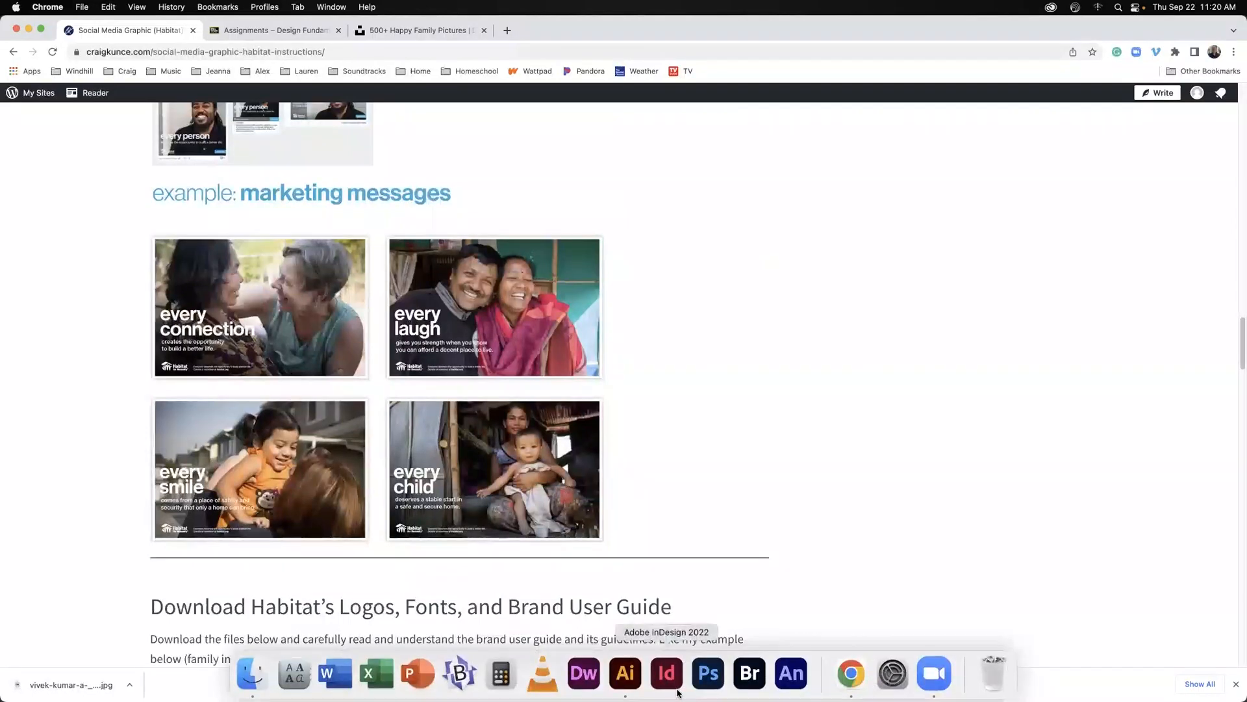
# Switch back to Illustrator and tighten the leading of the headline's second line, "family", to 81 pt
pyautogui.click(625, 673)
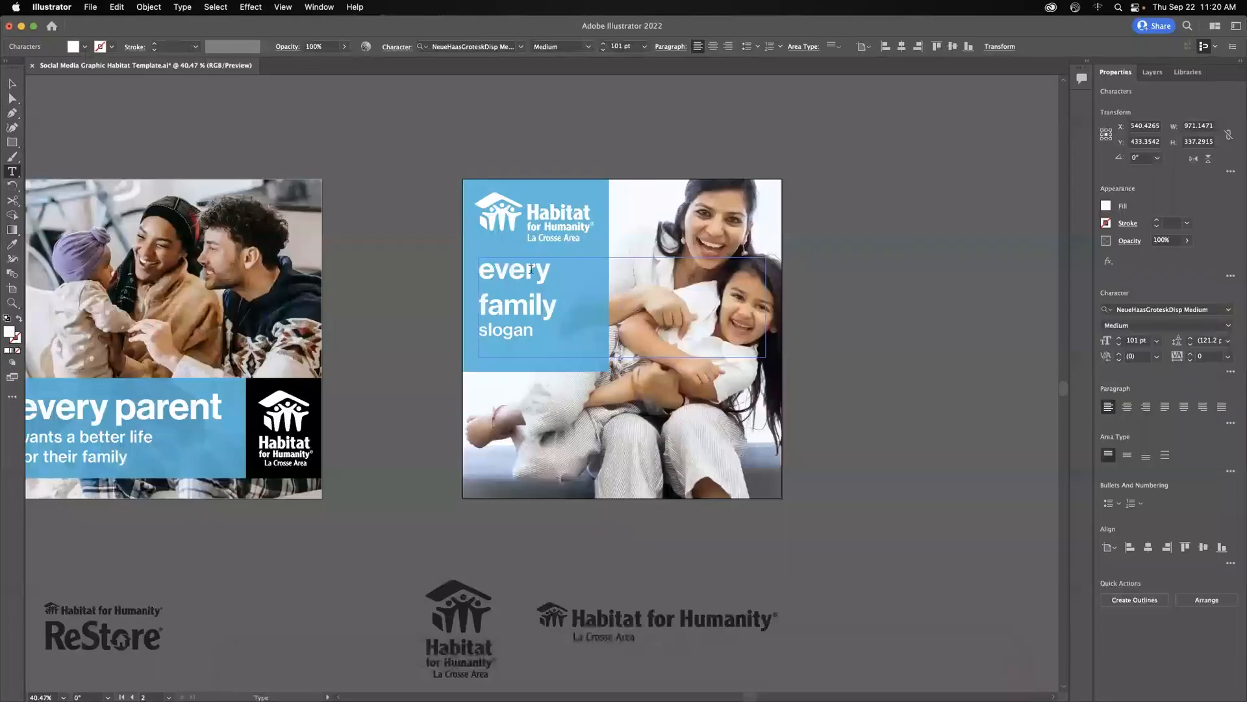
pyautogui.moveTo(556, 305); pyautogui.dragTo(479, 306)
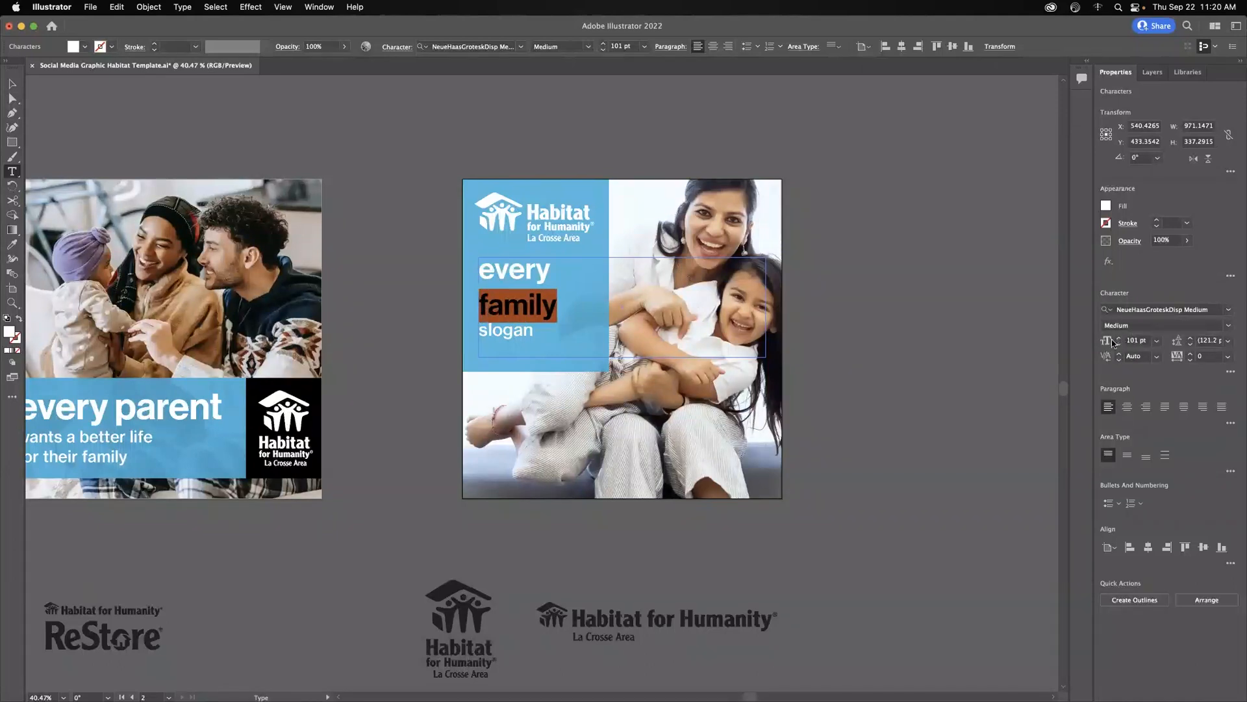
pyautogui.click(1191, 345)
pyautogui.click(1191, 345)
pyautogui.click(1191, 345)
pyautogui.click(1190, 346)
pyautogui.click(1191, 347)
pyautogui.click(1191, 346)
pyautogui.click(1191, 346)
pyautogui.click(1191, 346)
pyautogui.click(1191, 346)
pyautogui.click(1191, 347)
pyautogui.click(1191, 346)
pyautogui.click(1191, 346)
pyautogui.click(1191, 347)
pyautogui.click(1191, 346)
pyautogui.click(1191, 346)
pyautogui.click(1191, 347)
pyautogui.click(1190, 347)
pyautogui.click(1191, 346)
pyautogui.click(1191, 347)
pyautogui.click(1191, 346)
pyautogui.click(1191, 347)
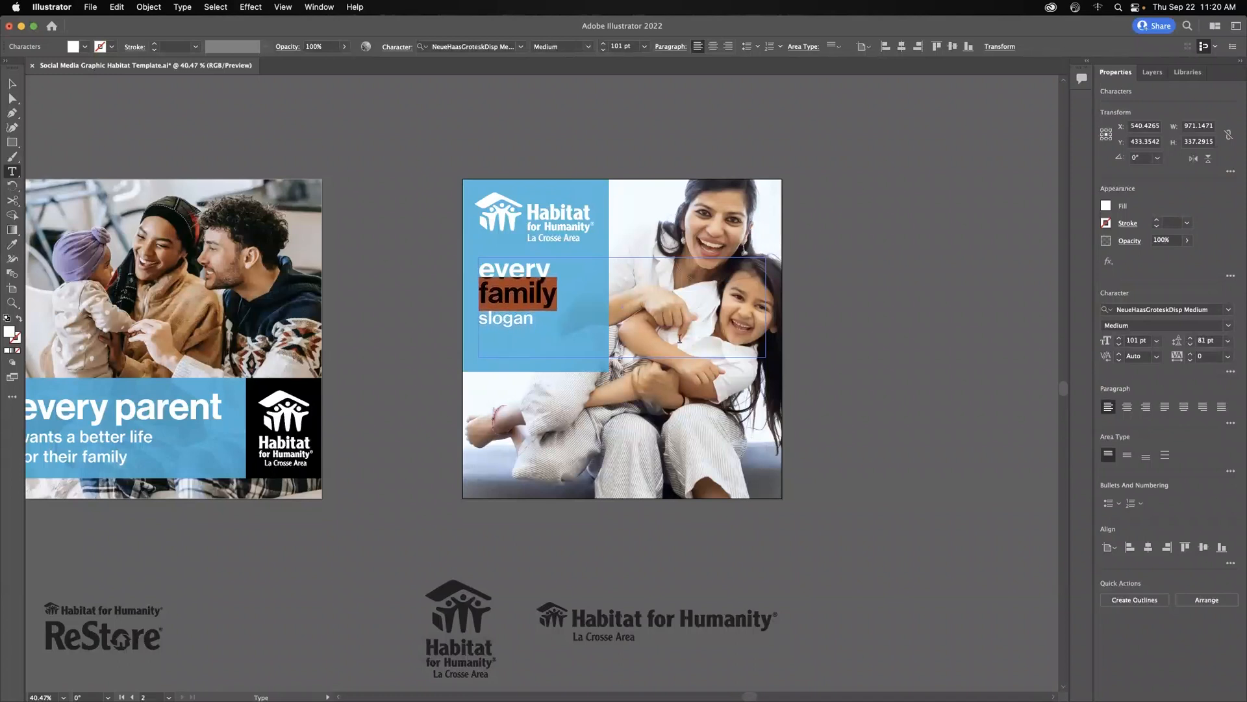
pyautogui.click(548, 294)
# Replace the word "slogan" below the headline with "deserves a nice place to live."
pyautogui.moveTo(533, 319); pyautogui.dragTo(478, 319)
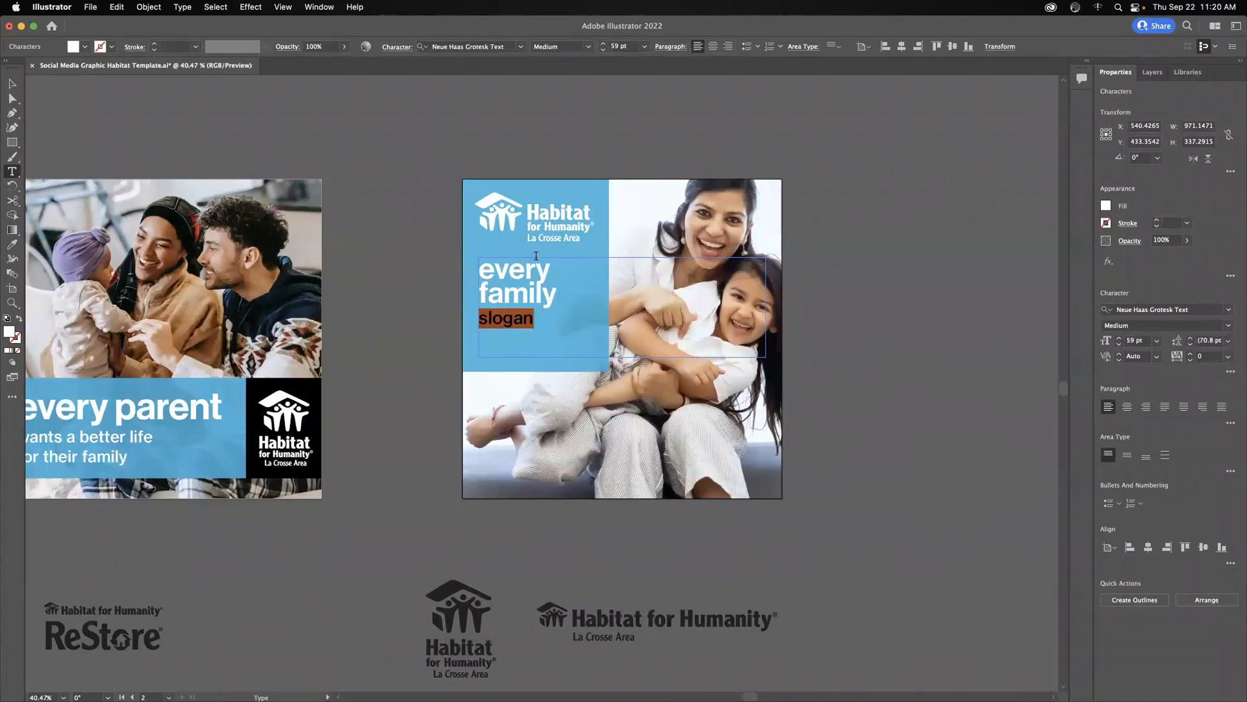
pyautogui.write('deserves a ni')
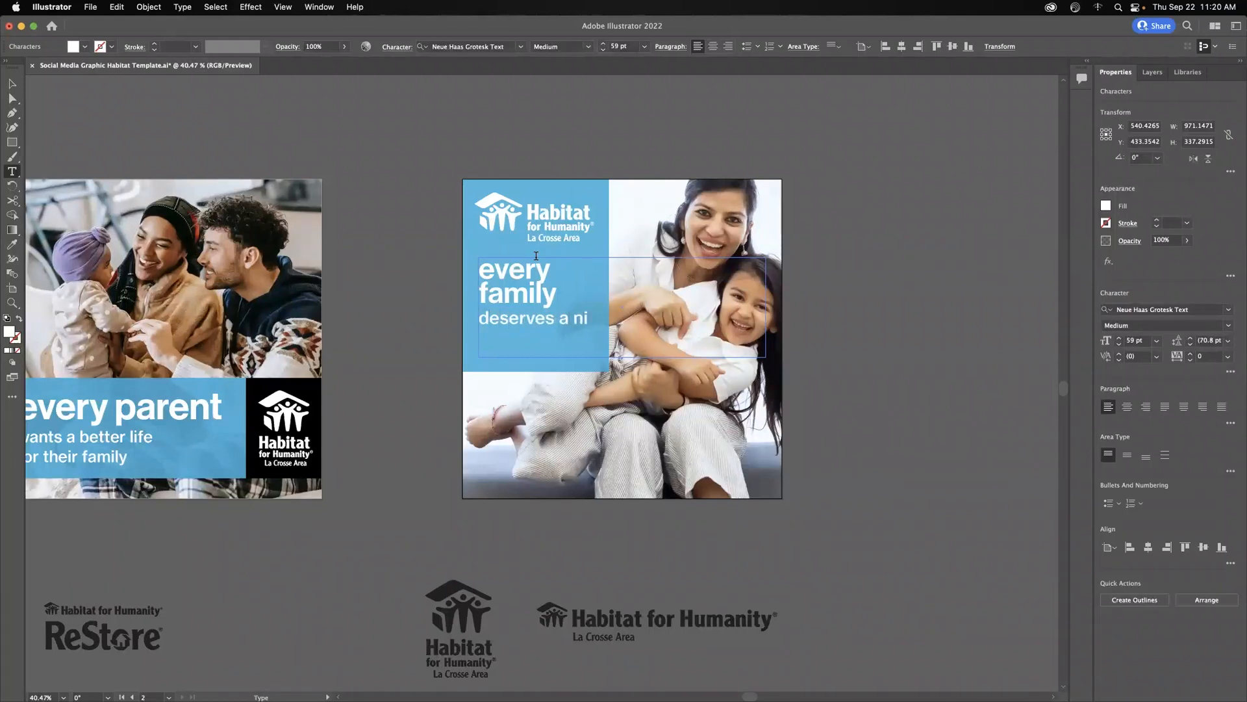
pyautogui.write('ce place to live.')
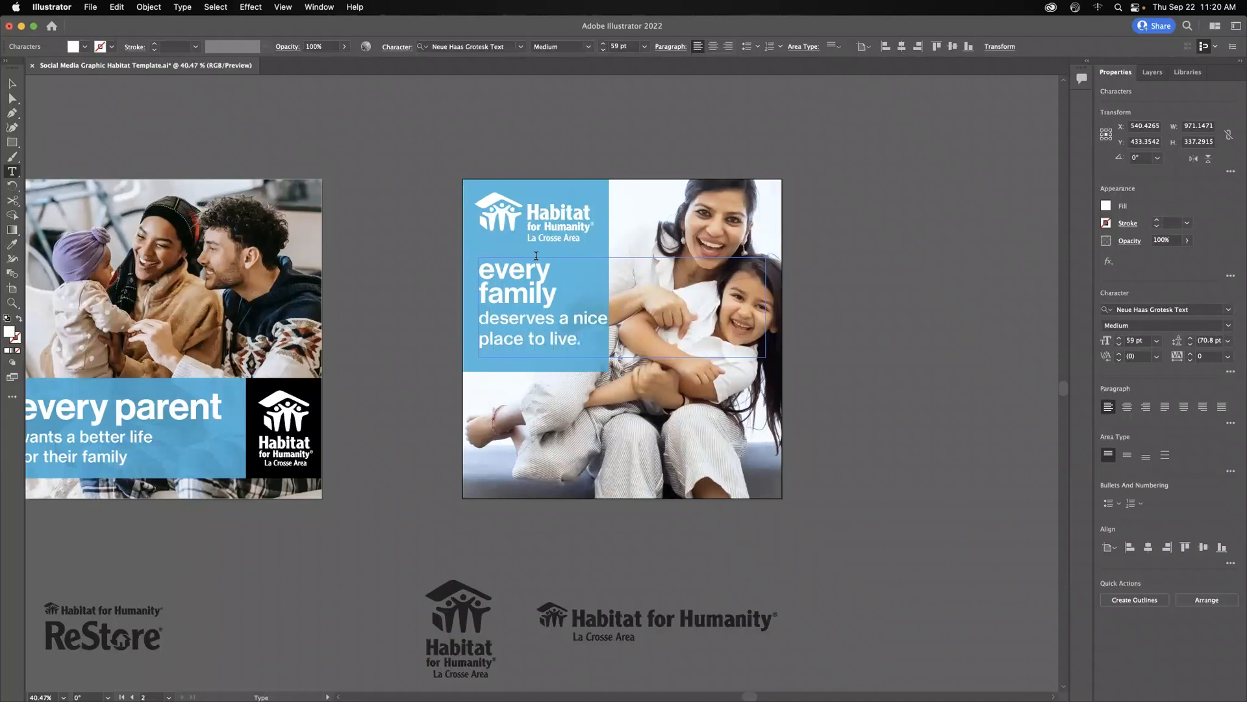
# Set the slogan "deserves a nice place to live." to a font size of 42 pt with 45 pt leading
pyautogui.moveTo(582, 341); pyautogui.dragTo(479, 318)
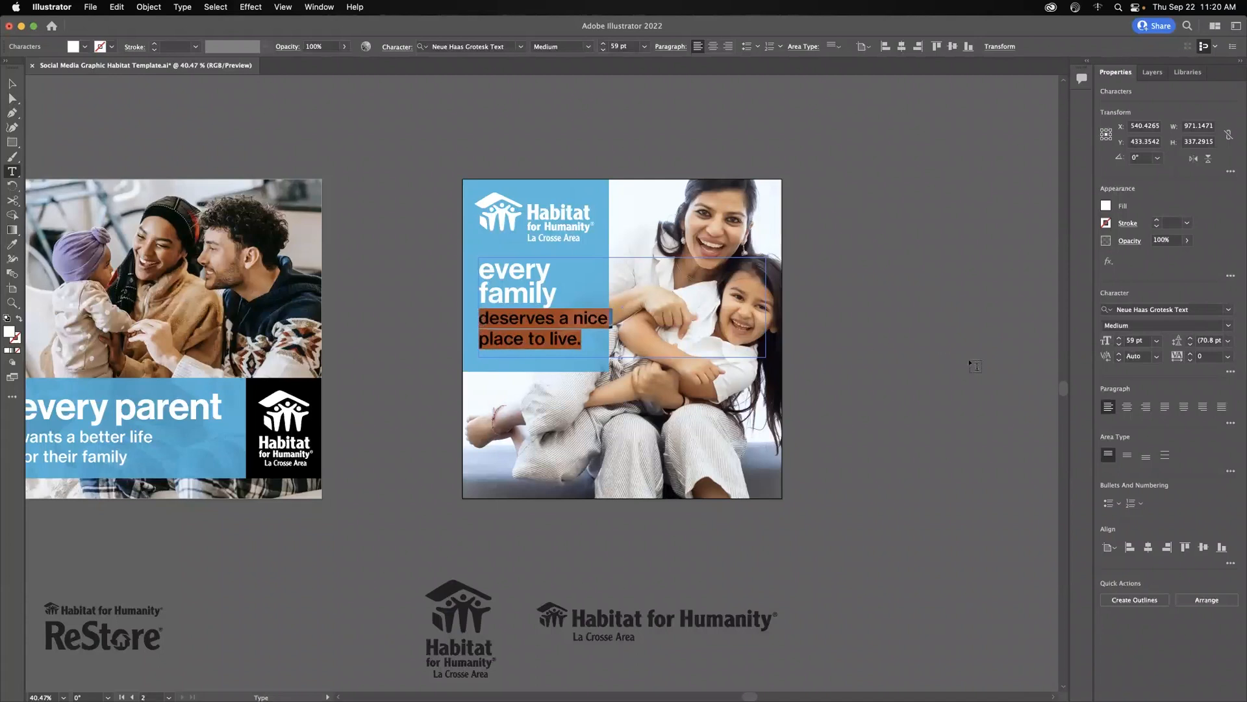
pyautogui.click(1118, 345)
pyautogui.click(1119, 344)
pyautogui.click(1119, 344)
pyautogui.click(1119, 345)
pyautogui.click(1119, 345)
pyautogui.click(1118, 345)
pyautogui.click(1118, 345)
pyautogui.click(1119, 345)
pyautogui.click(1118, 344)
pyautogui.click(1119, 344)
pyautogui.click(1119, 345)
pyautogui.click(1191, 344)
pyautogui.click(1191, 344)
pyautogui.click(1190, 344)
pyautogui.click(1191, 344)
pyautogui.click(1118, 344)
pyautogui.click(1119, 345)
pyautogui.click(1119, 344)
pyautogui.click(1119, 344)
pyautogui.click(1118, 344)
pyautogui.click(1119, 344)
pyautogui.click(1191, 344)
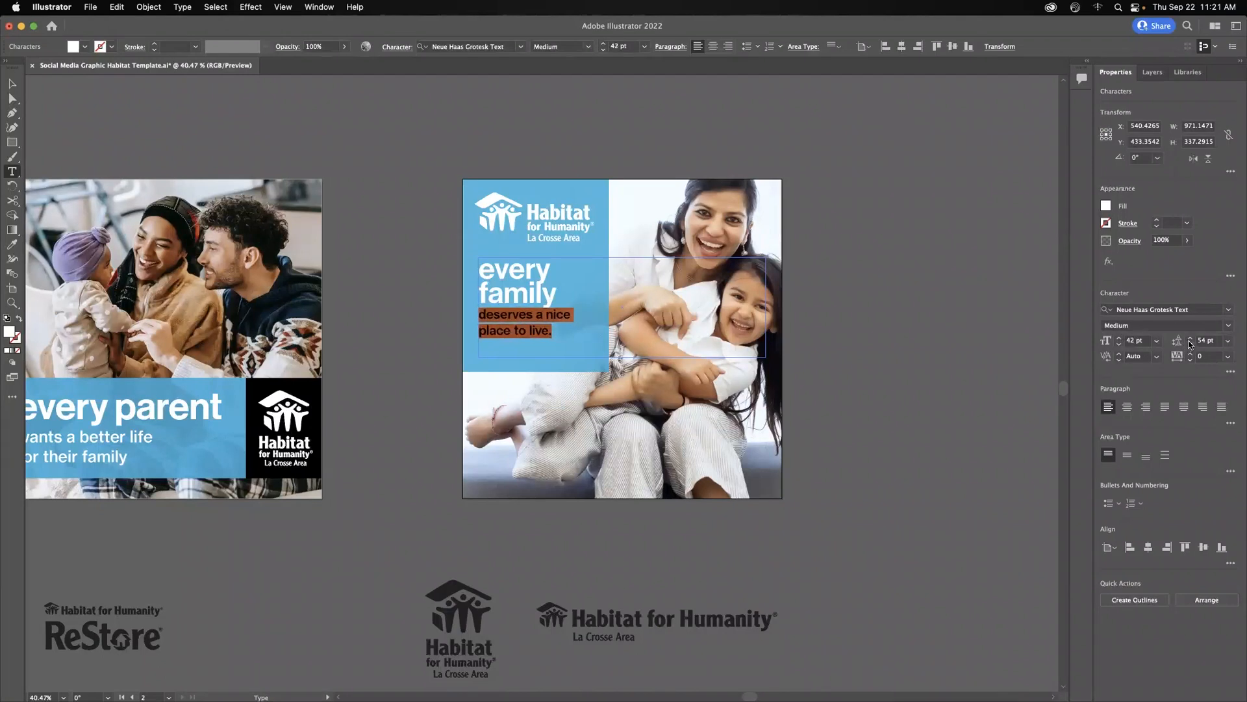
pyautogui.click(1191, 343)
pyautogui.click(1191, 343)
pyautogui.click(1191, 343)
pyautogui.click(1191, 343)
pyautogui.click(1191, 343)
pyautogui.click(1191, 343)
pyautogui.click(1191, 343)
pyautogui.click(1191, 343)
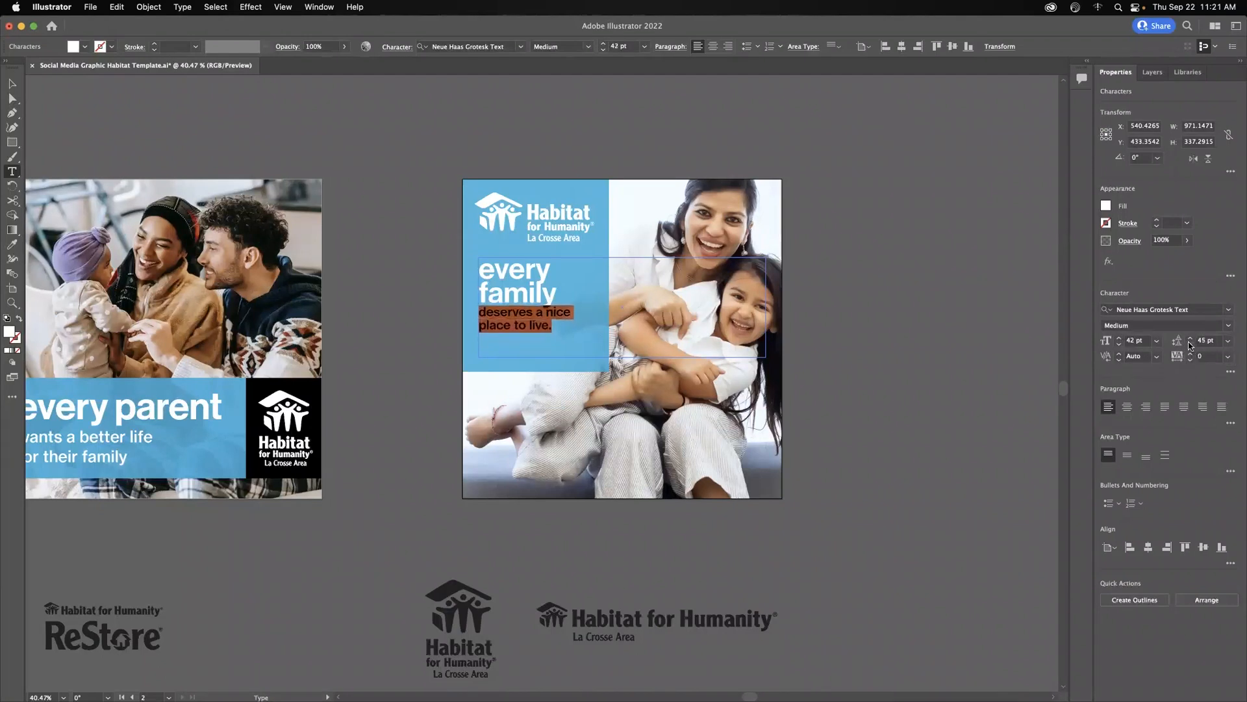
pyautogui.click(559, 319)
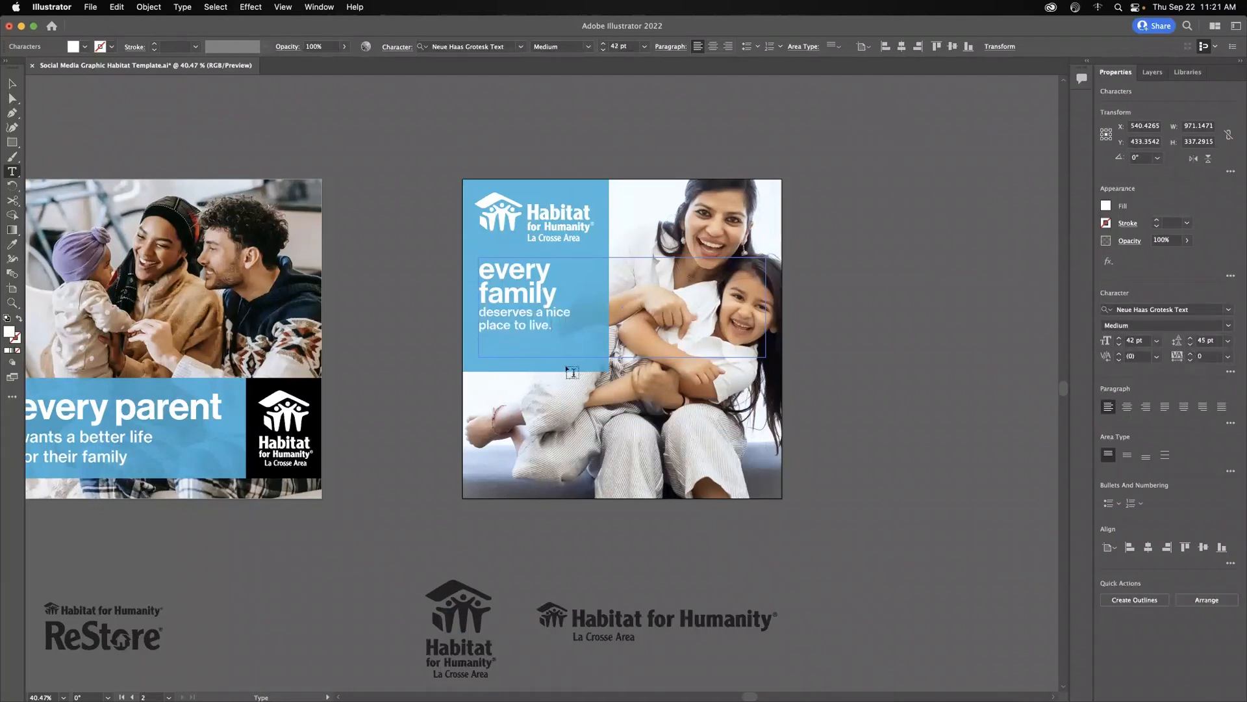
# Switch to Chrome and compare the headline and slogan sizes in the example marketing messages
pyautogui.moveTo(687, 694)
pyautogui.click(851, 673)
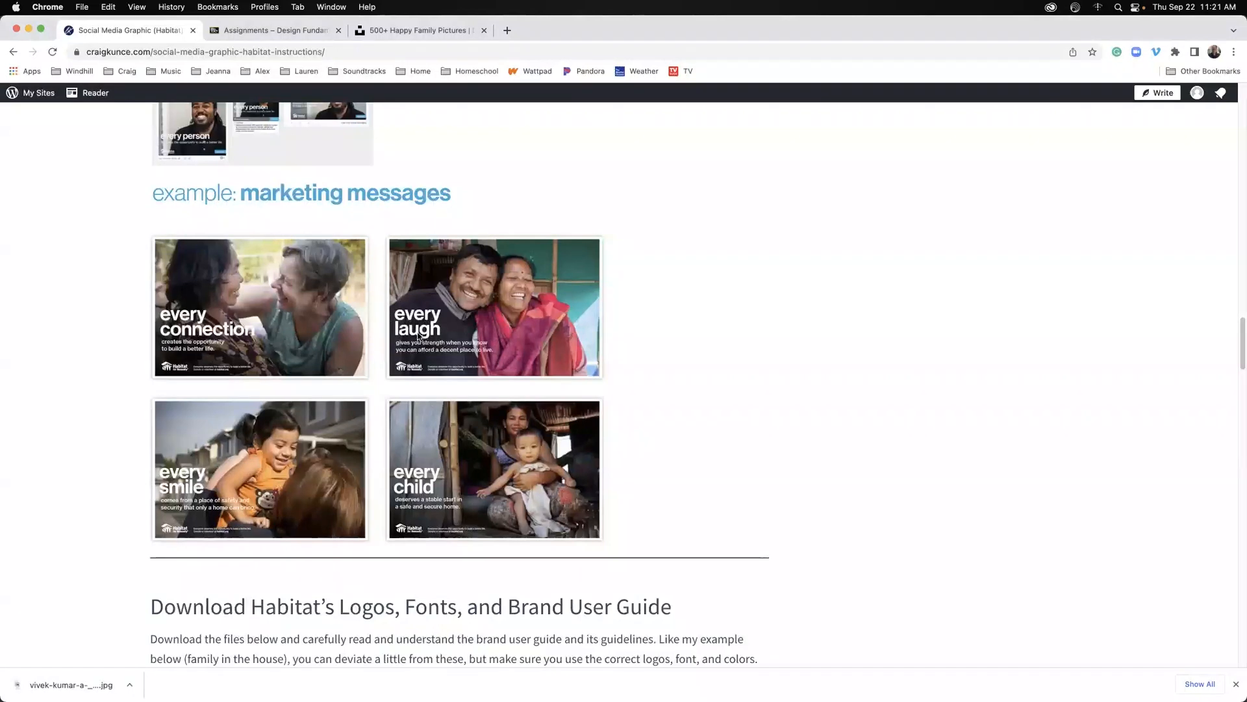
pyautogui.moveTo(663, 694)
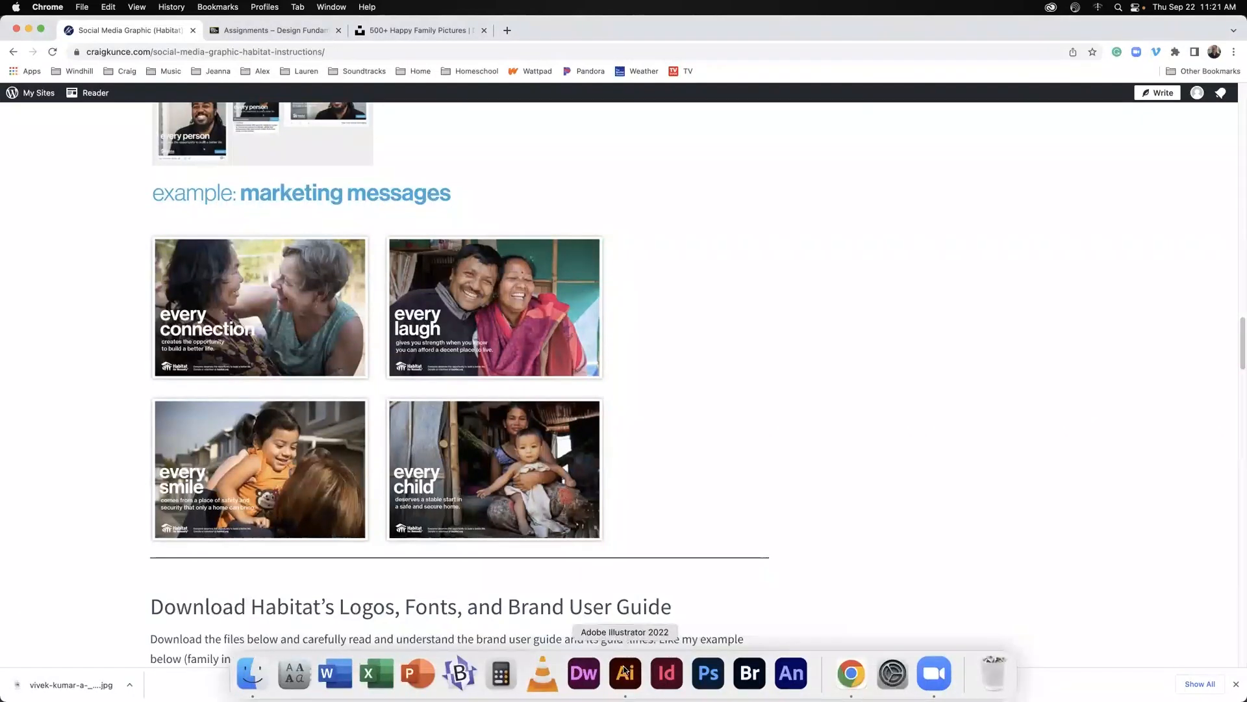
# Switch back to Illustrator and enlarge the two-line "every family" headline to 128 pt
pyautogui.click(624, 671)
pyautogui.moveTo(557, 296); pyautogui.dragTo(479, 264)
pyautogui.click(603, 44)
pyautogui.click(602, 44)
pyautogui.click(602, 44)
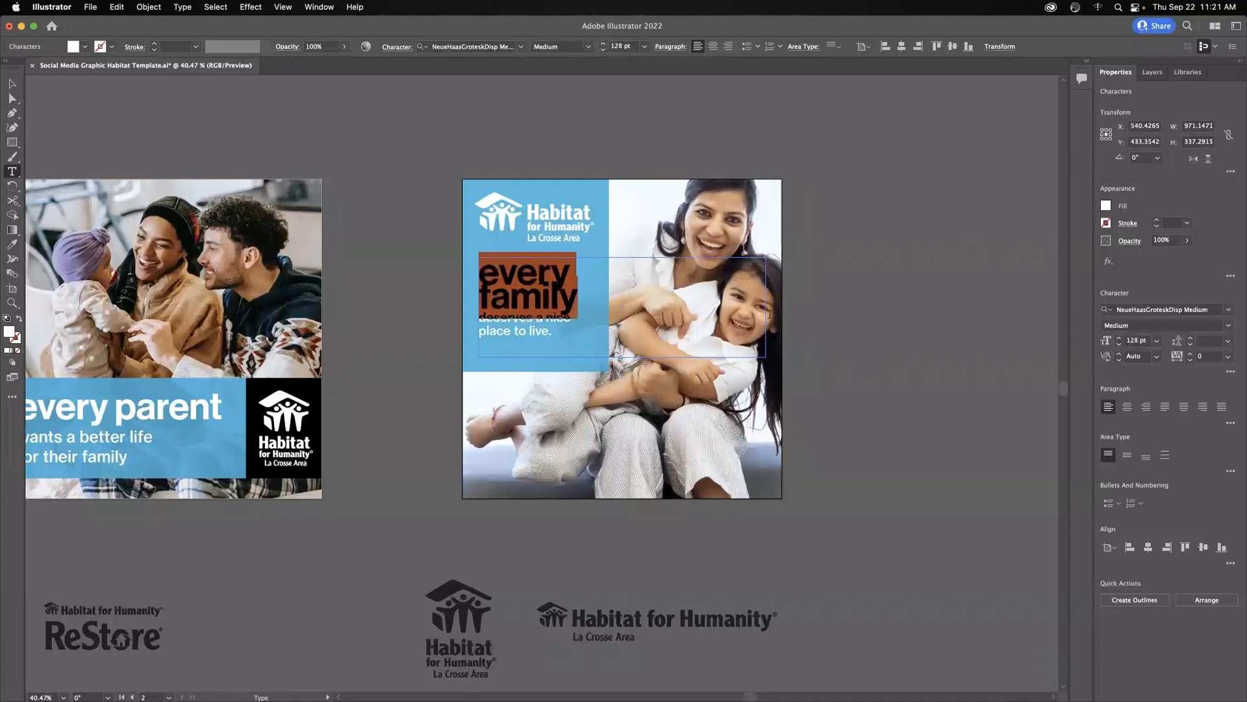
# Set the leading of the headline's second line, "family", to 103 pt
pyautogui.moveTo(579, 298); pyautogui.dragTo(480, 299)
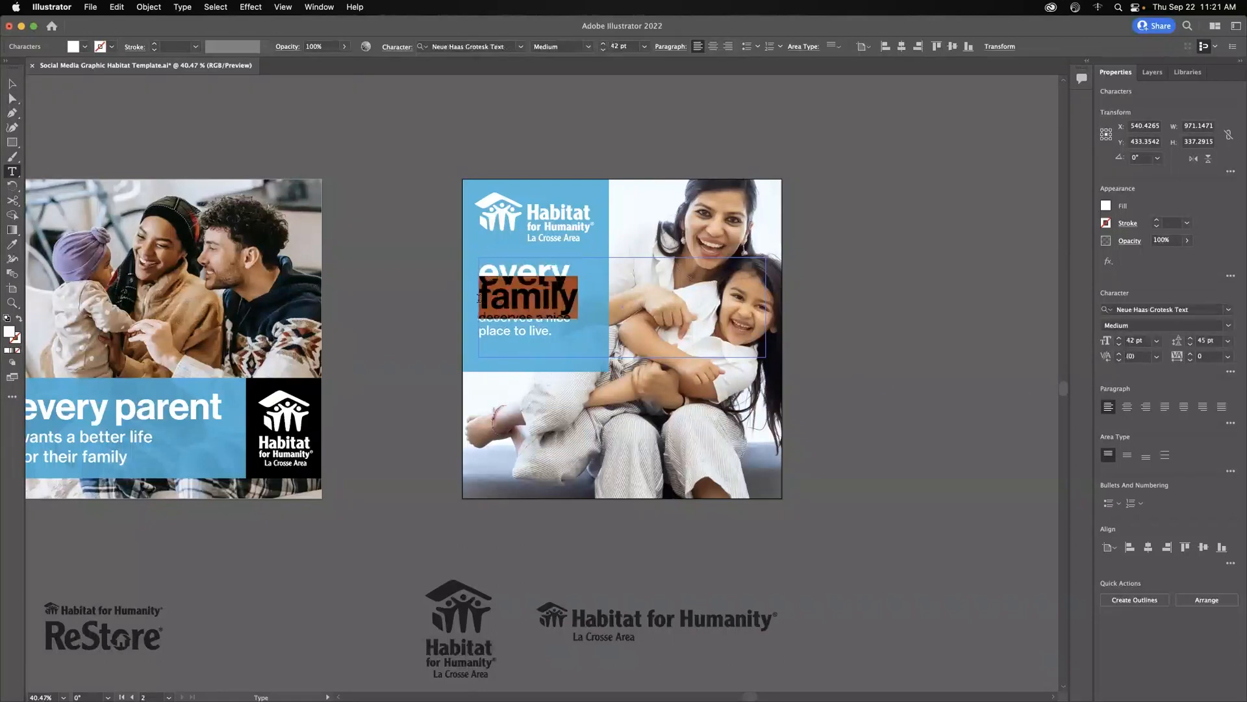
pyautogui.click(1191, 338)
pyautogui.click(1191, 338)
pyautogui.click(1191, 338)
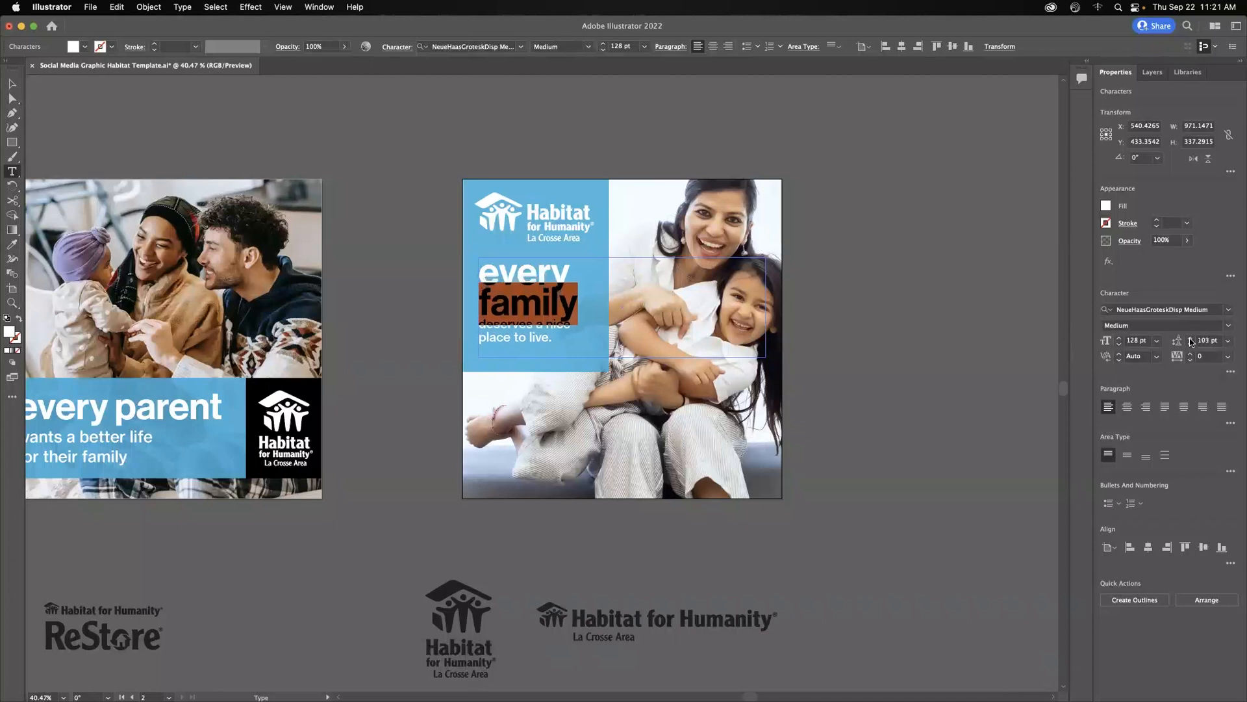
pyautogui.click(517, 327)
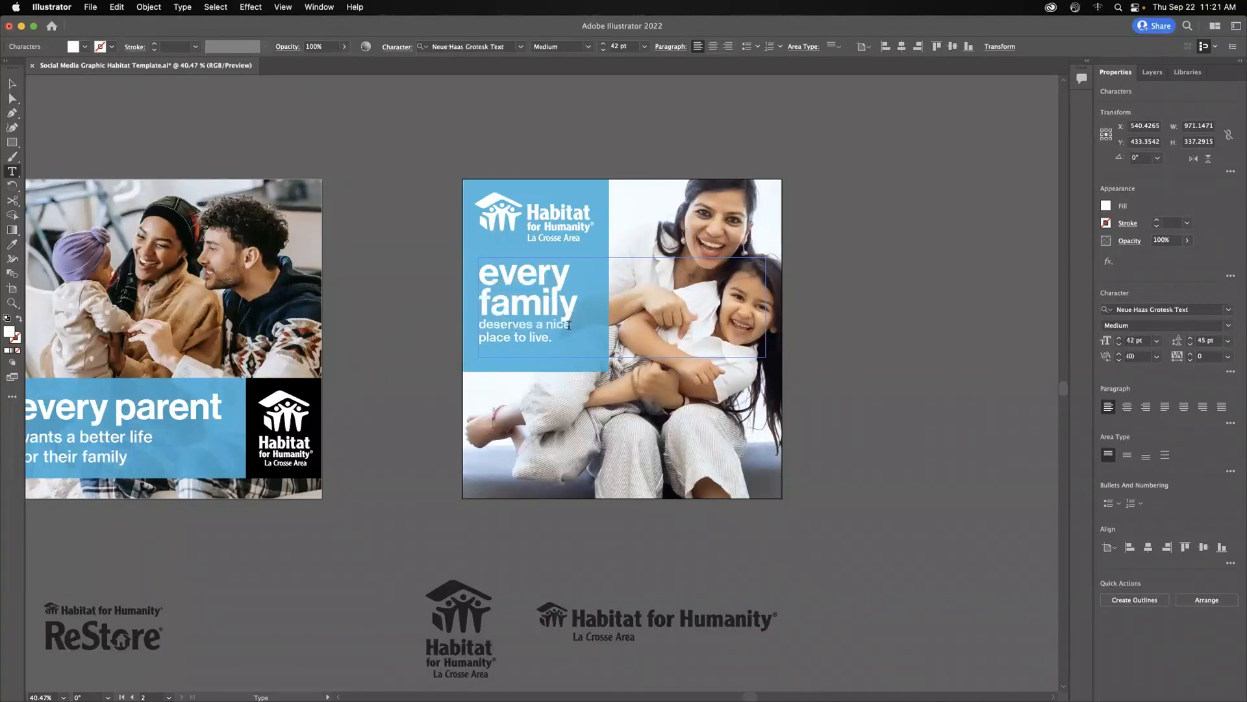
# Increase the leading of the slogan line "deserves a nice" to widen the gap below the headline
pyautogui.moveTo(571, 323); pyautogui.dragTo(476, 325)
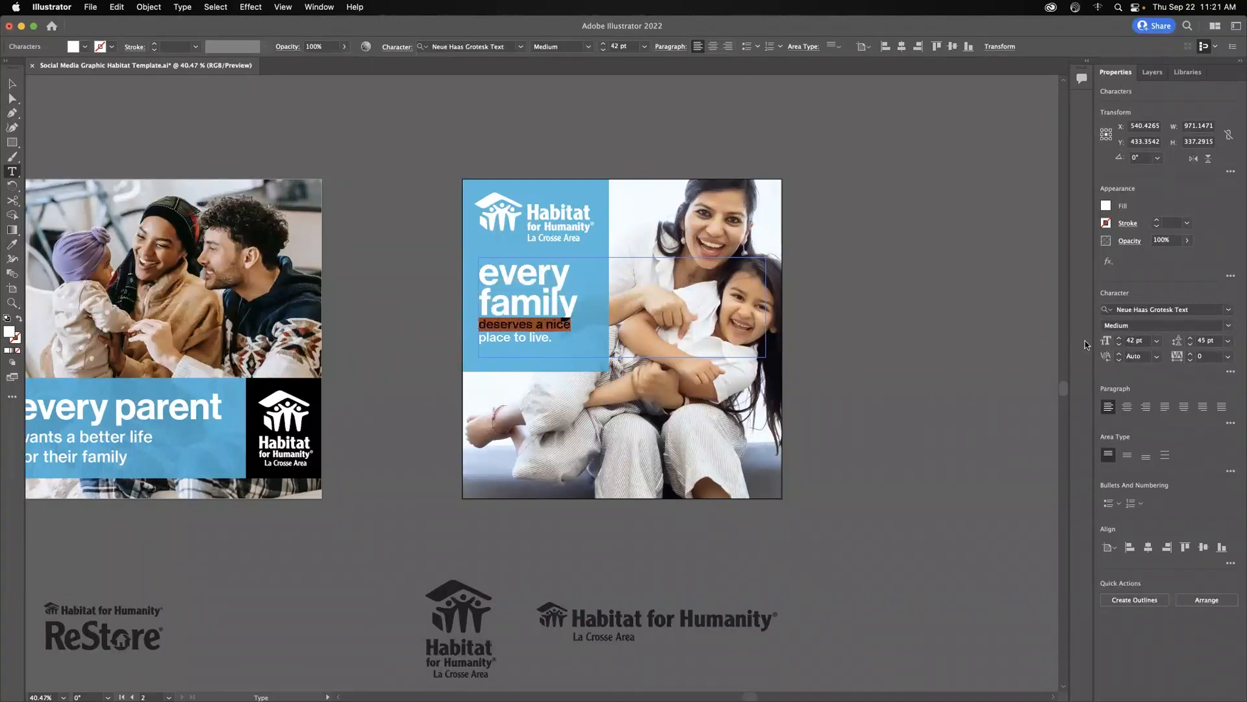
pyautogui.click(1191, 339)
pyautogui.click(1191, 340)
pyautogui.click(1191, 339)
pyautogui.click(1190, 339)
pyautogui.click(574, 340)
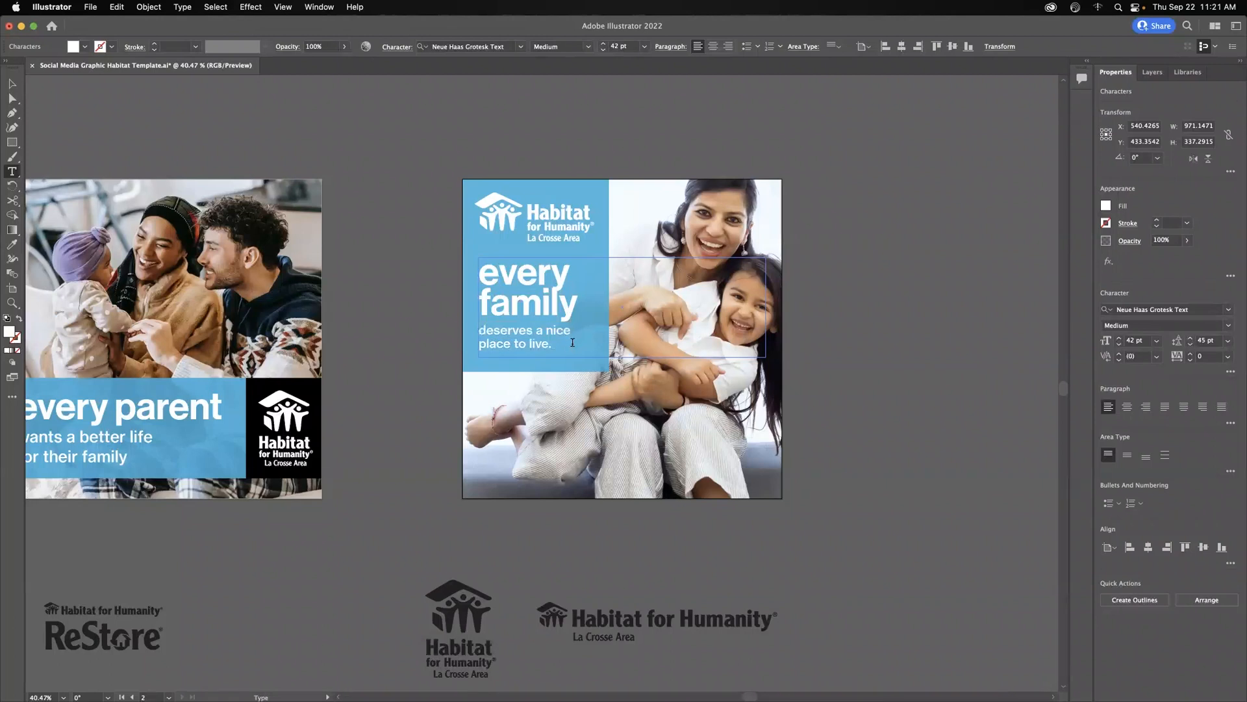
# Narrow the headline and slogan text frame from its outer edge so it fits within the blue box
pyautogui.click(11, 84)
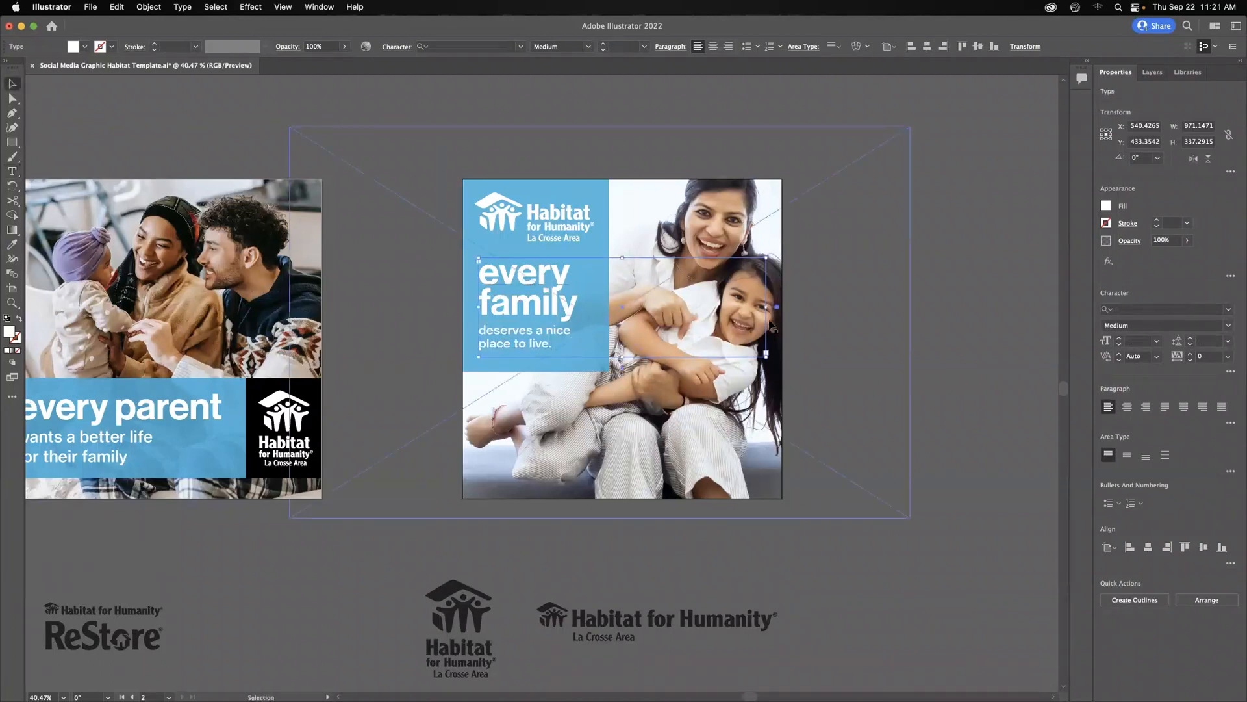
pyautogui.moveTo(768, 306); pyautogui.dragTo(597, 307)
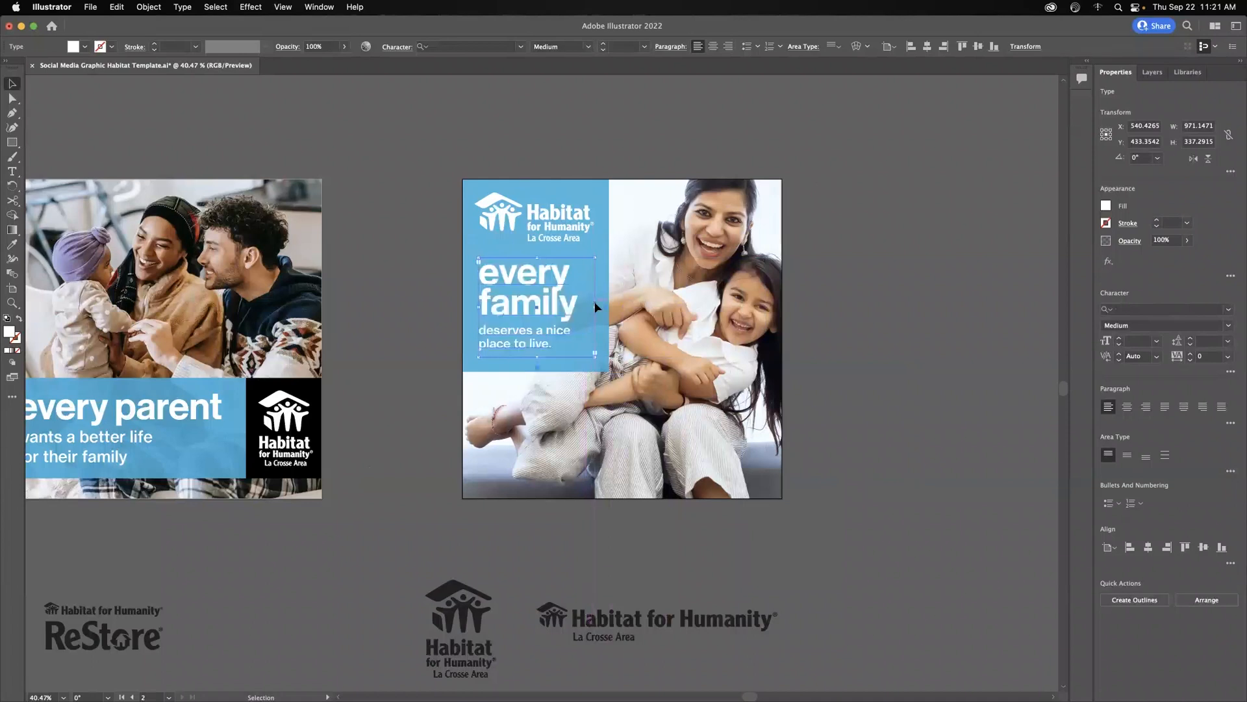
pyautogui.click(411, 289)
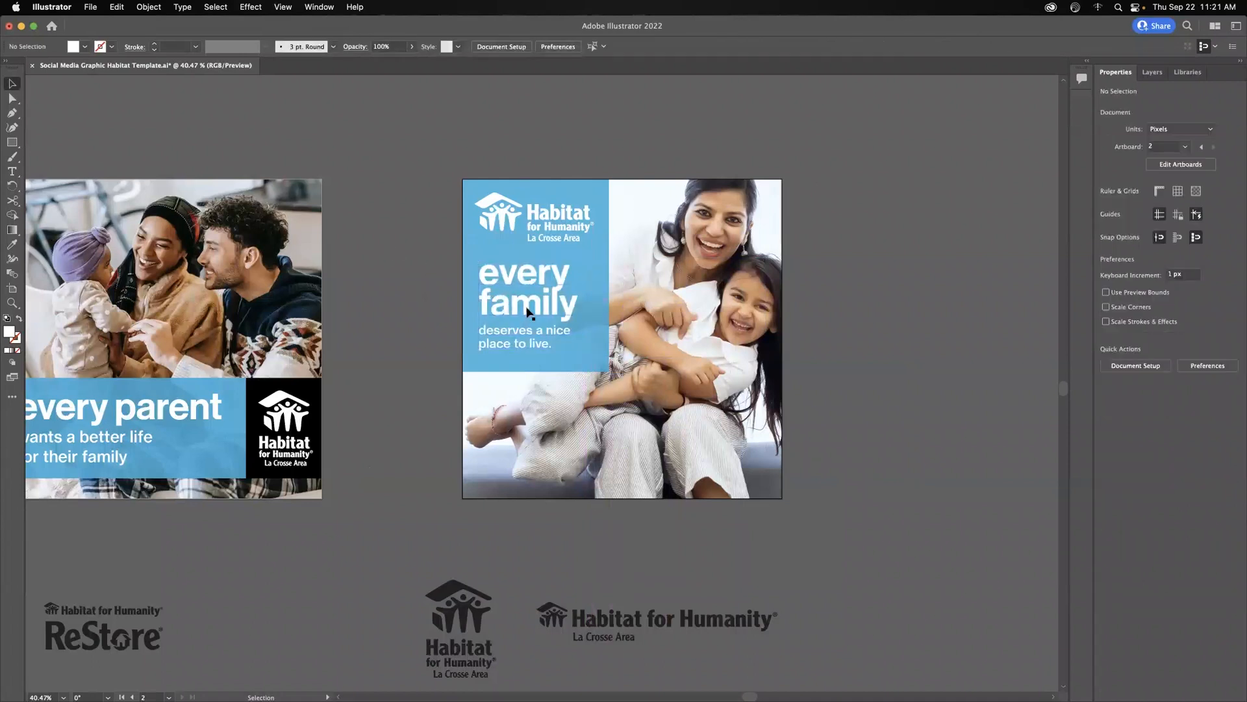
# Move the headline and slogan to the top of the blue box and place the white Habitat logo beneath them
pyautogui.moveTo(528, 310); pyautogui.dragTo(591, 328)
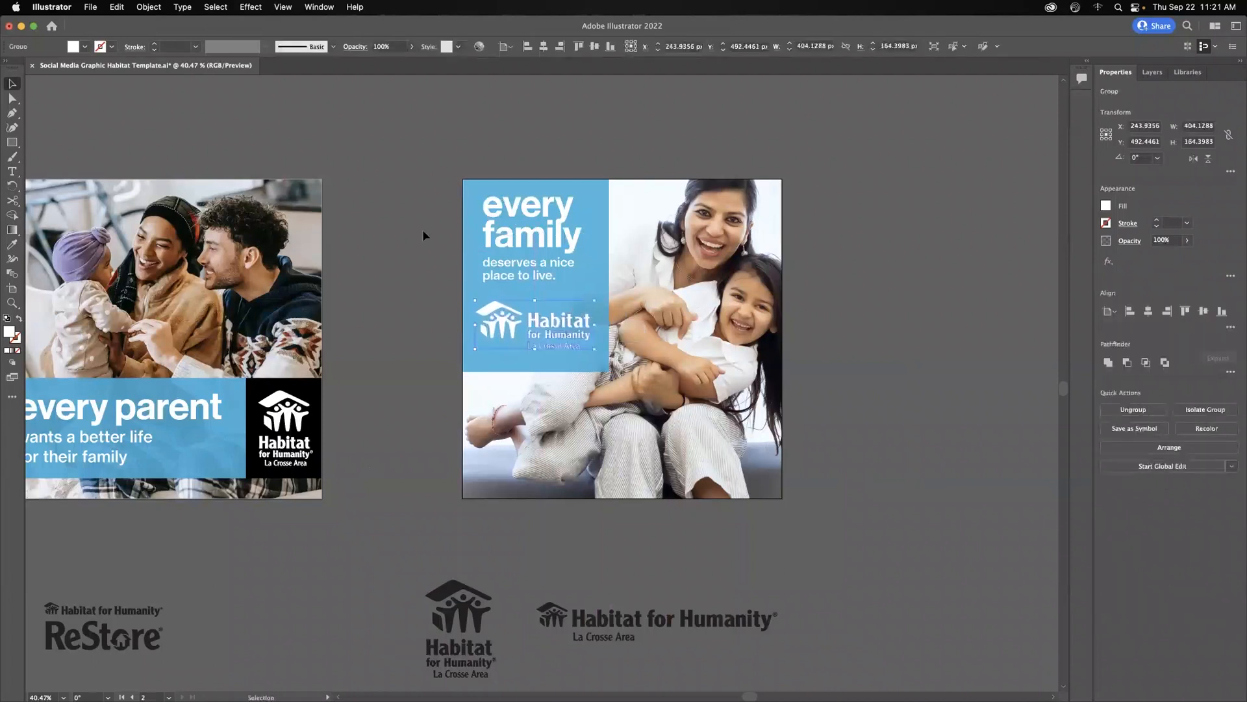
pyautogui.click(374, 171)
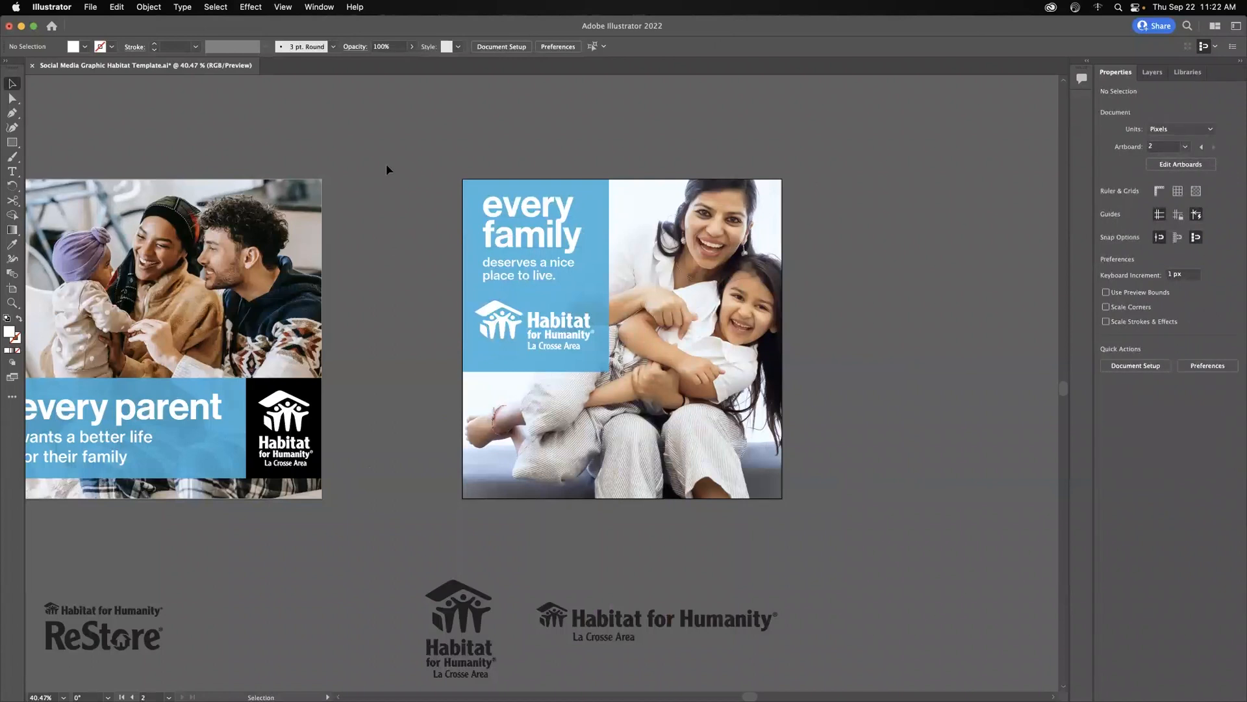
pyautogui.moveTo(395, 305); pyautogui.dragTo(521, 296)
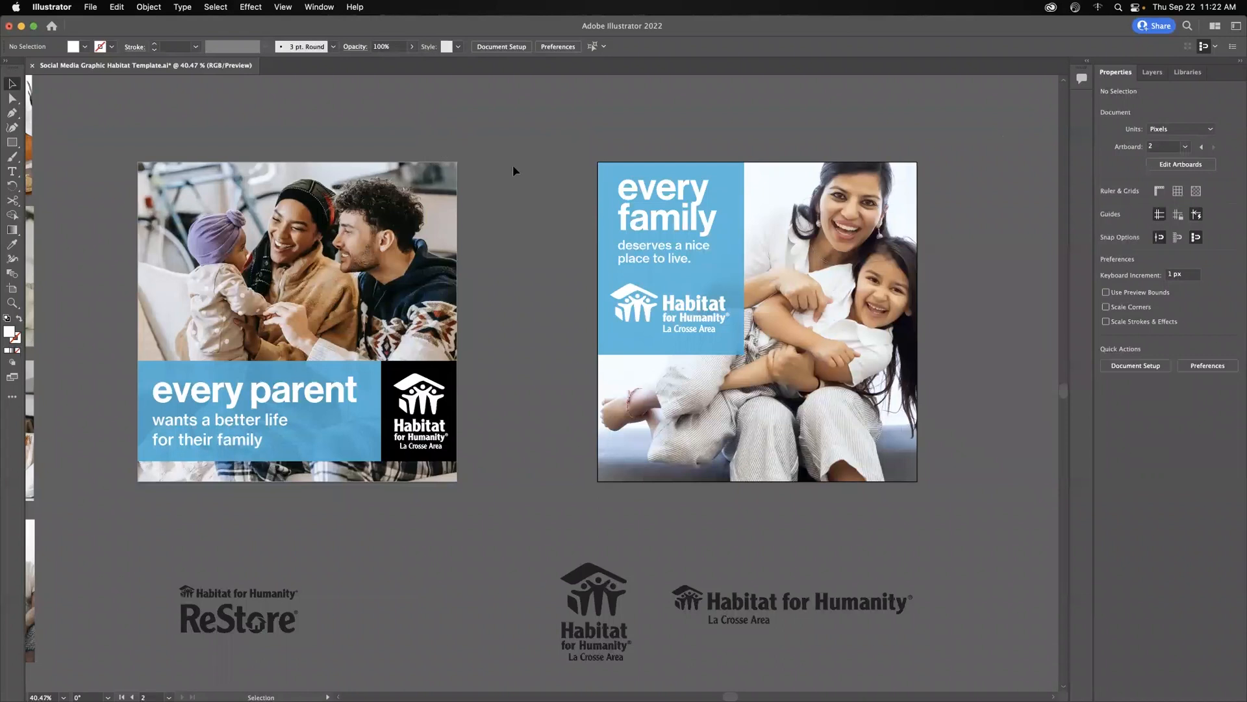
pyautogui.scroll(3, 512, 189)
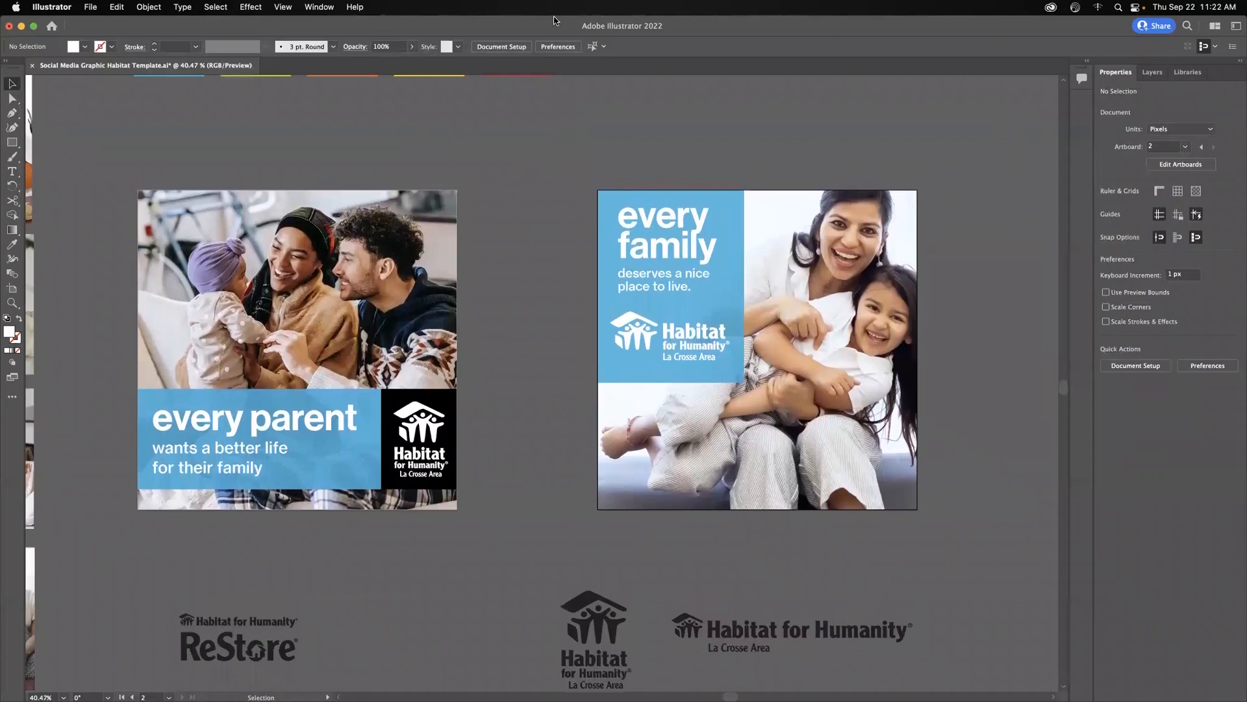
# Switch from Illustrator to the Zoom meeting
pyautogui.moveTo(741, 695)
pyautogui.click(935, 673)
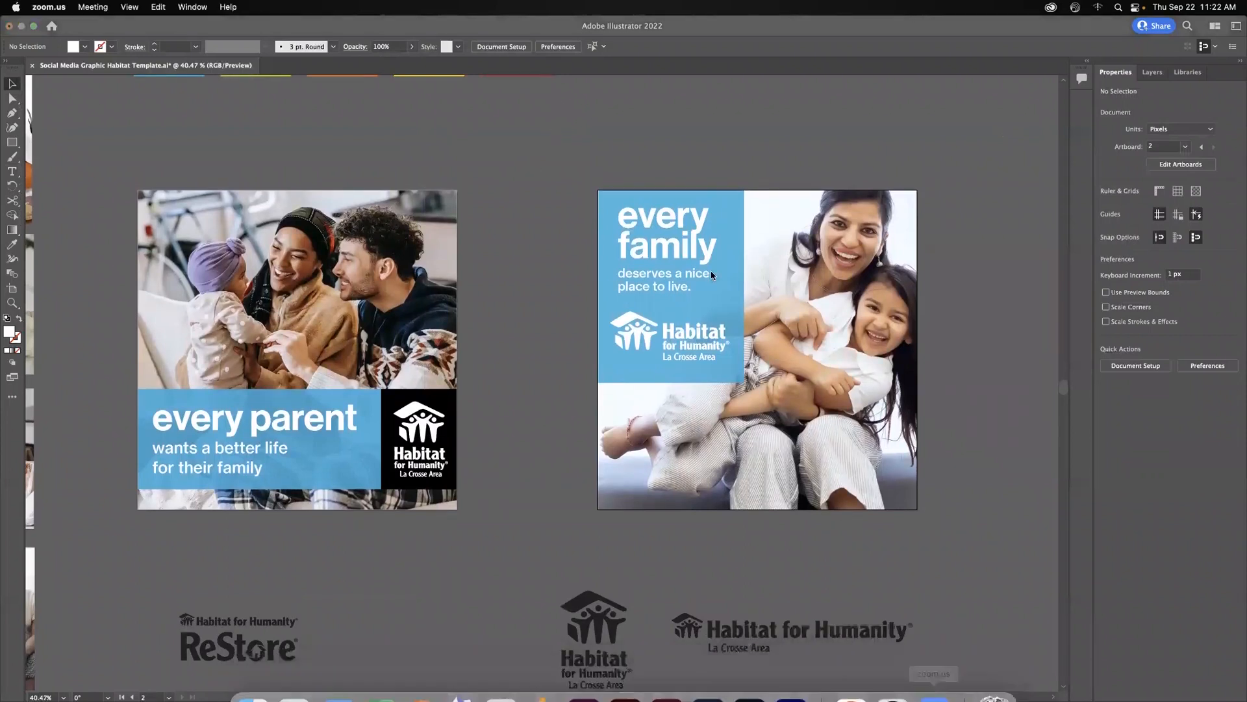